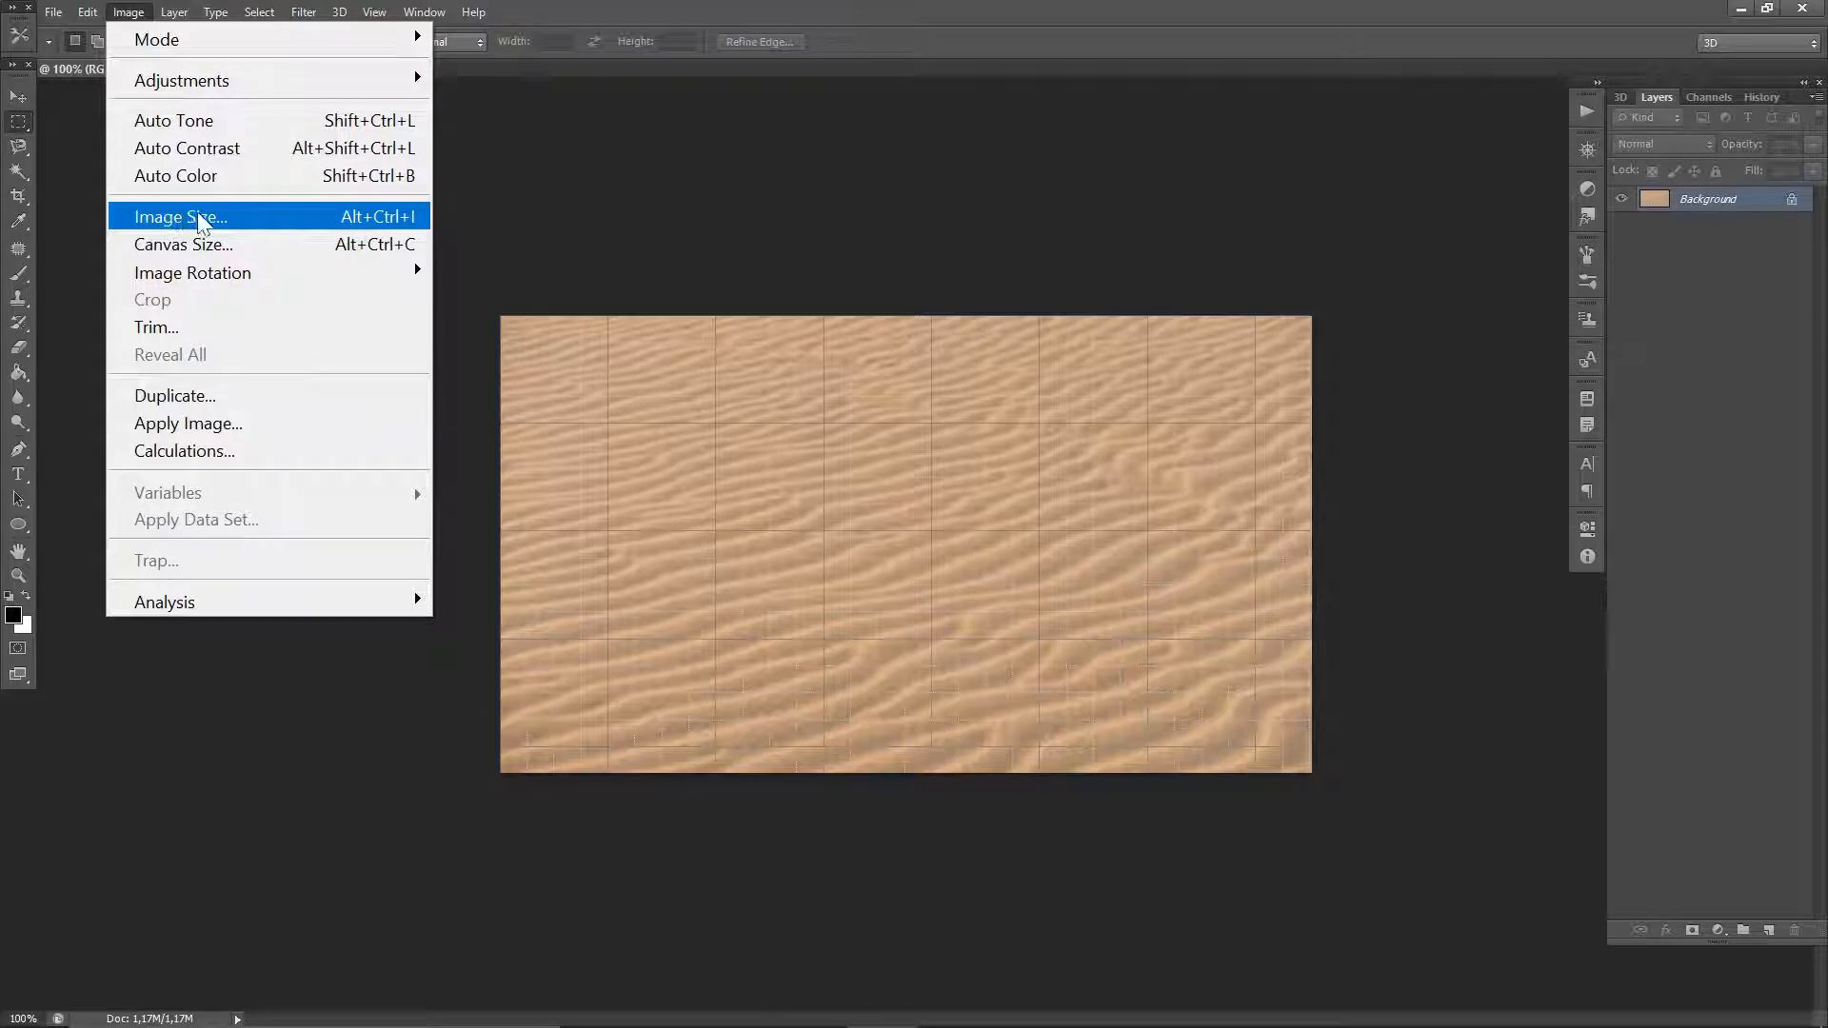
- Resize the sand image to a width of 1280 pixels with proportions constrained
{"action": "left_click", "coordinate": [200, 218]}
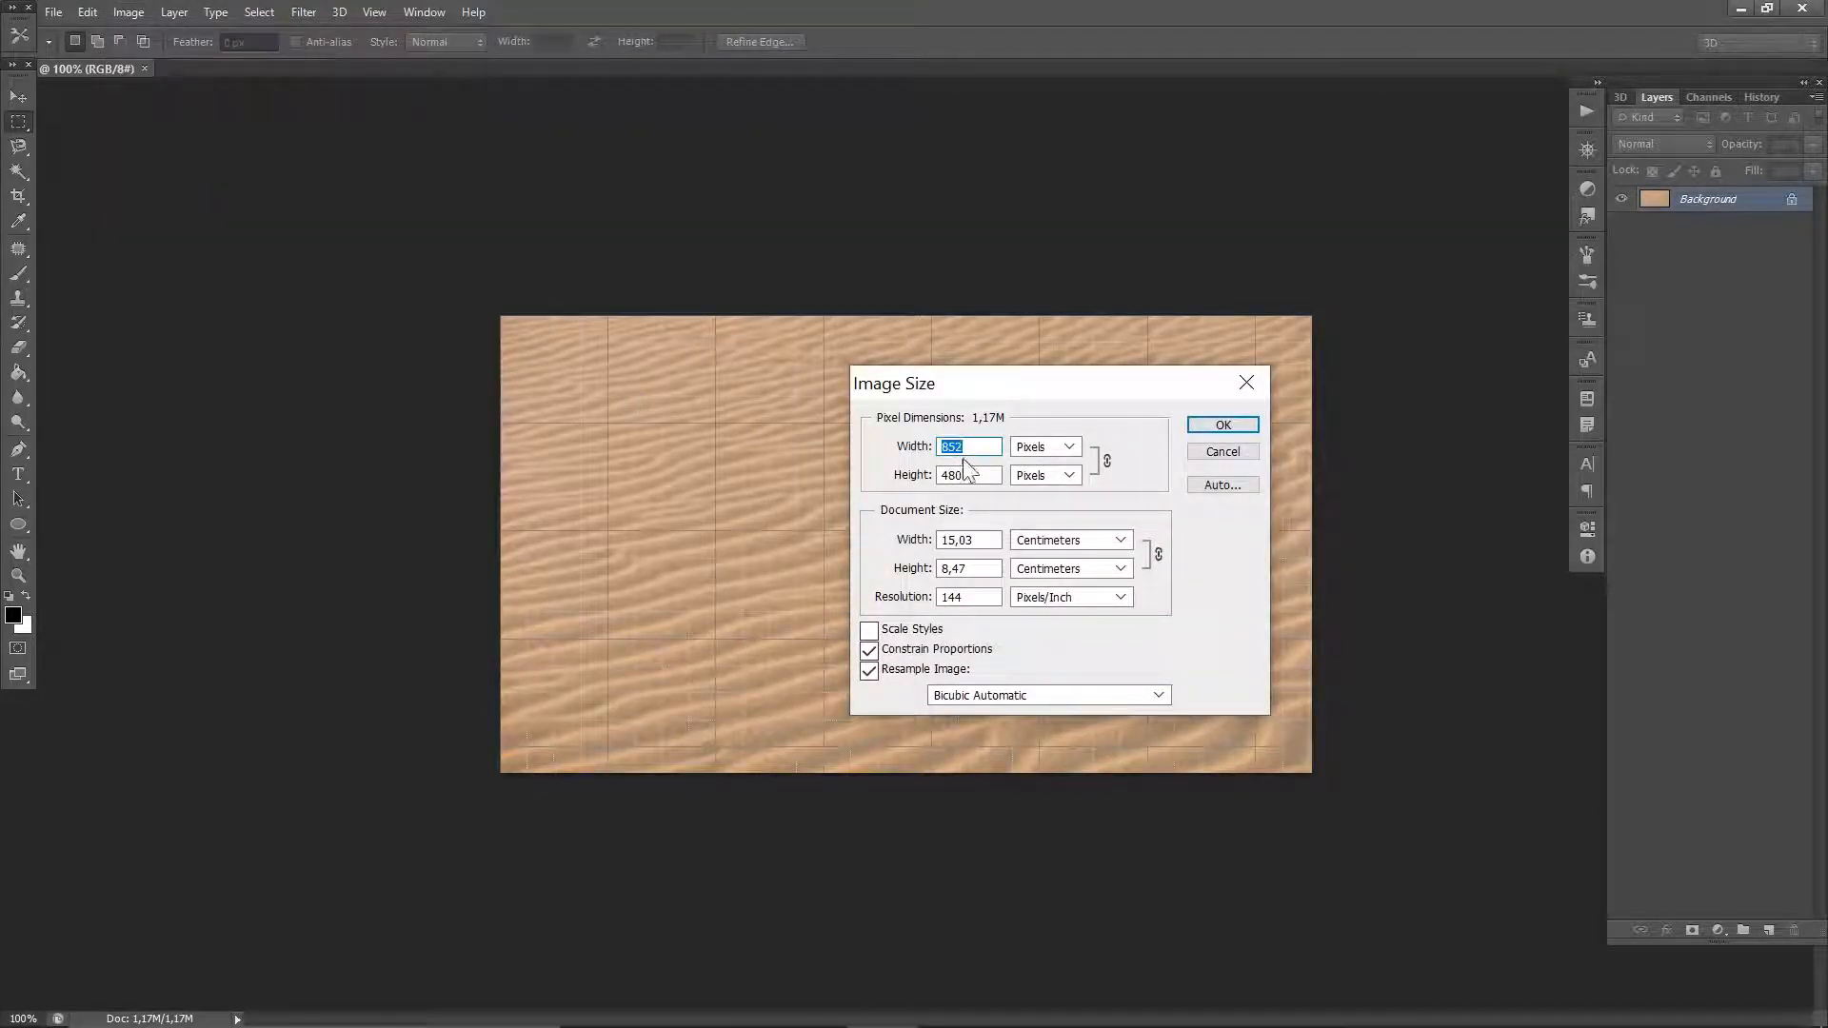
{"action": "type", "text": "1280"}
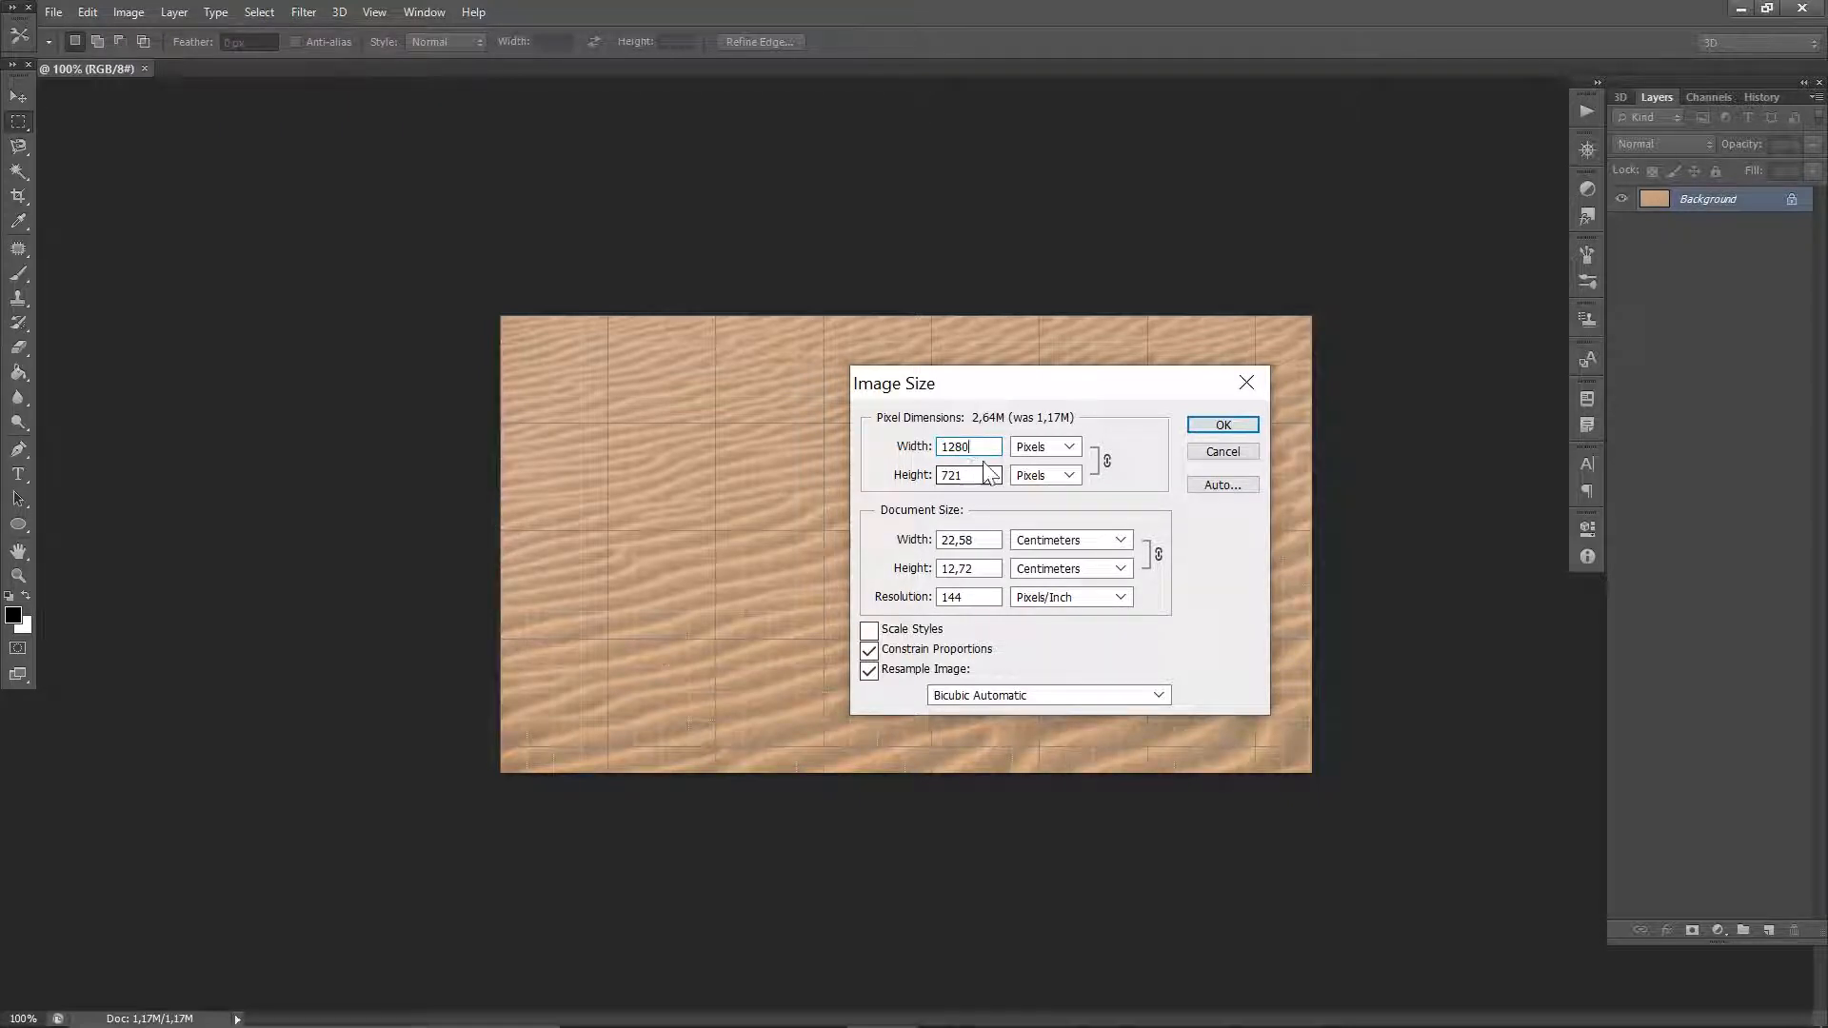
{"action": "left_click", "coordinate": [1215, 431]}
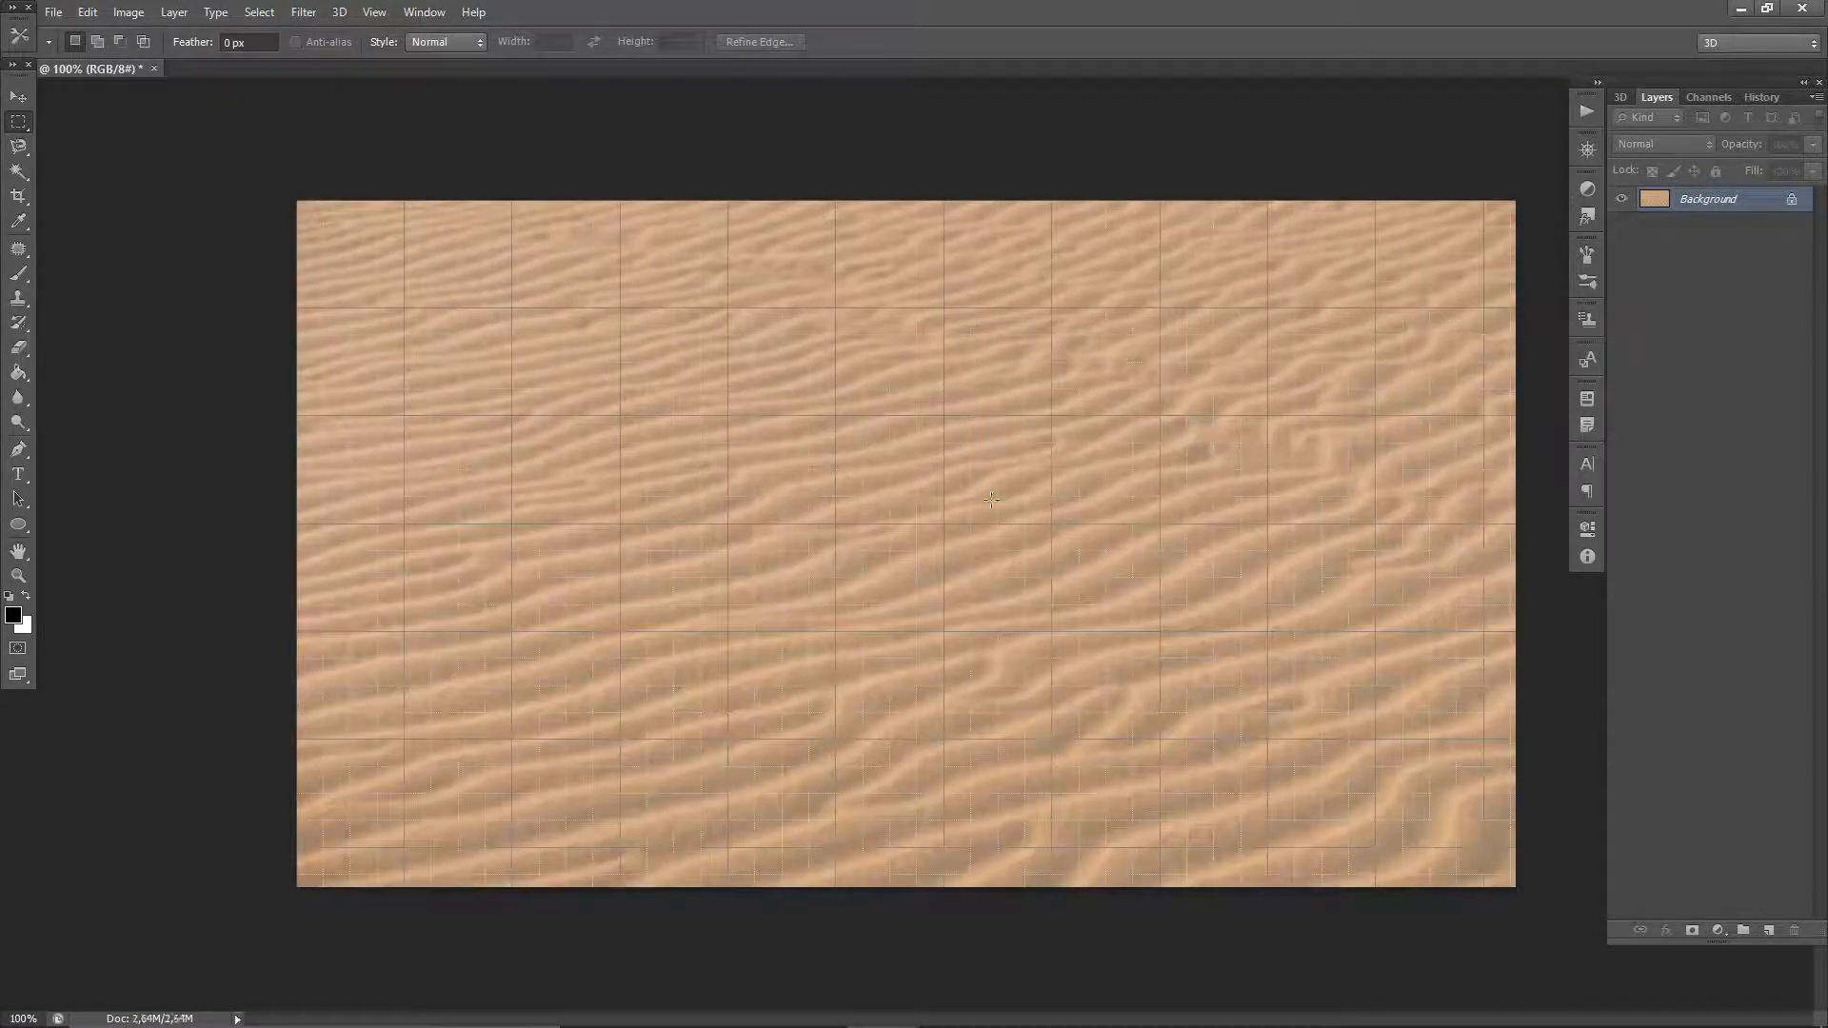
- Add the text "3D TEXT" over the sand in black Swis721 BlkEx BT at 70 pt
{"action": "left_click", "coordinate": [18, 476]}
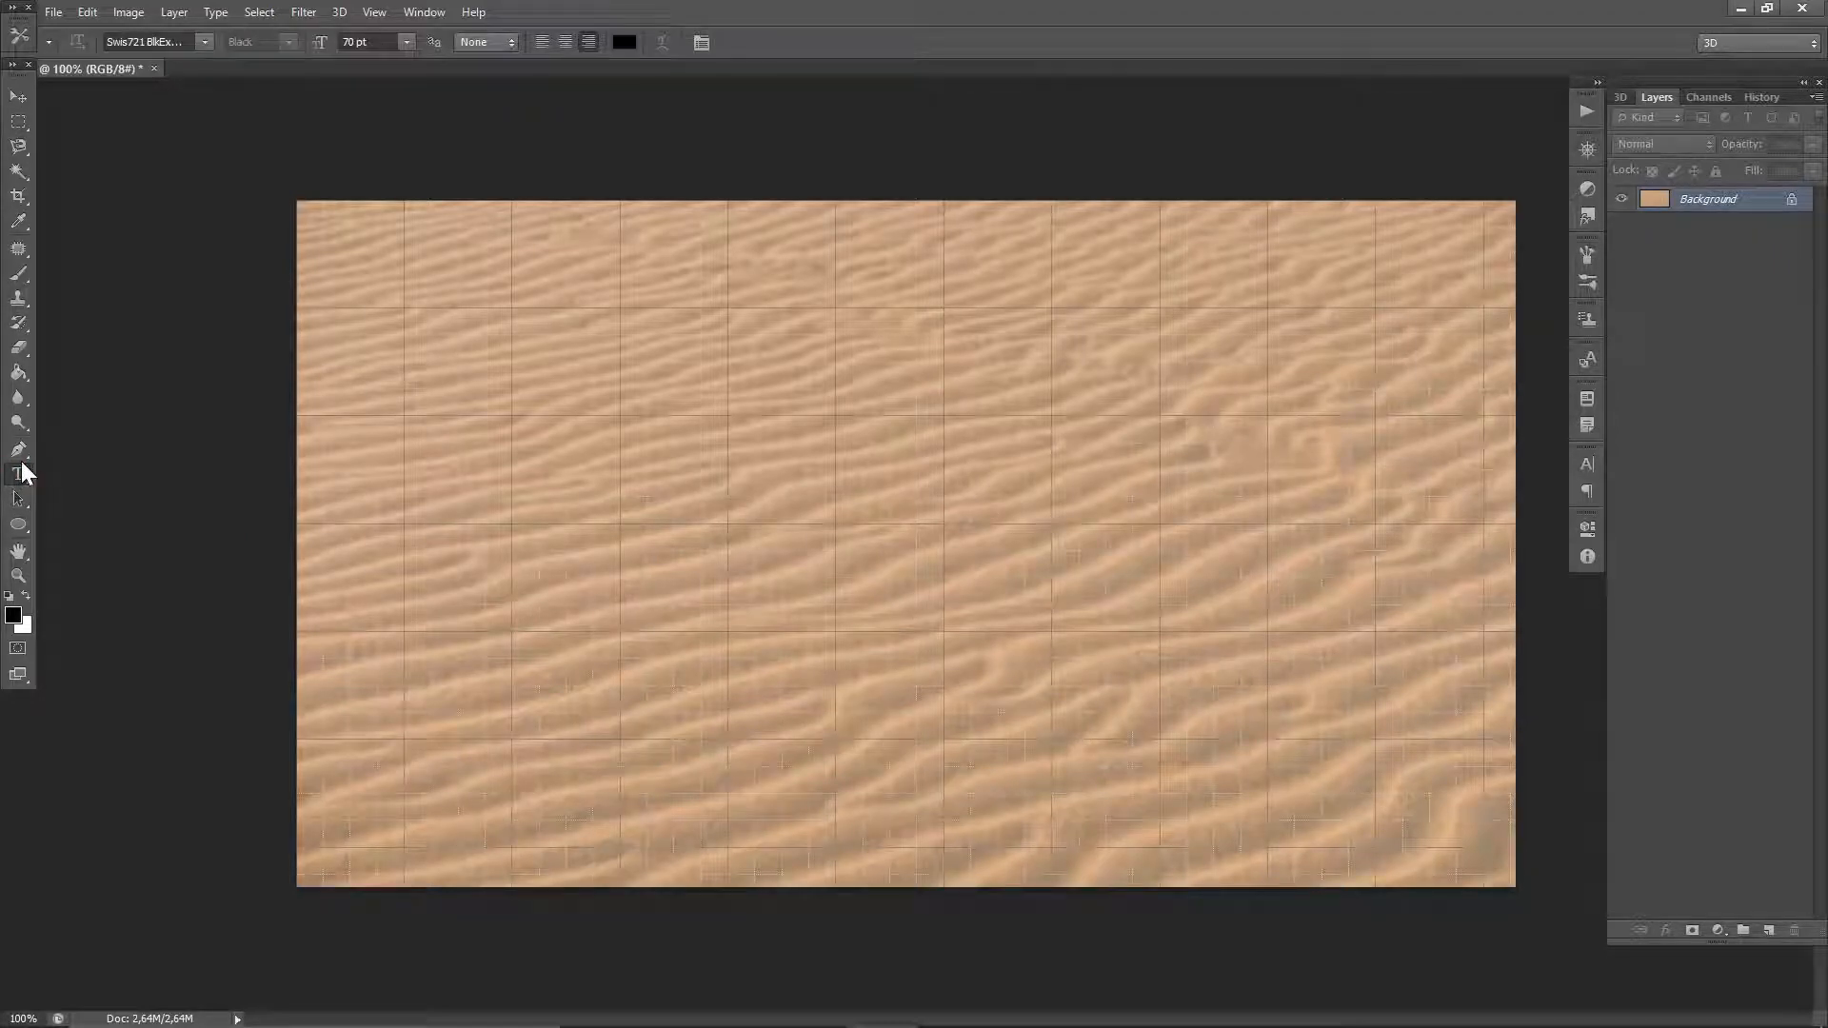
{"action": "left_click", "coordinate": [206, 42]}
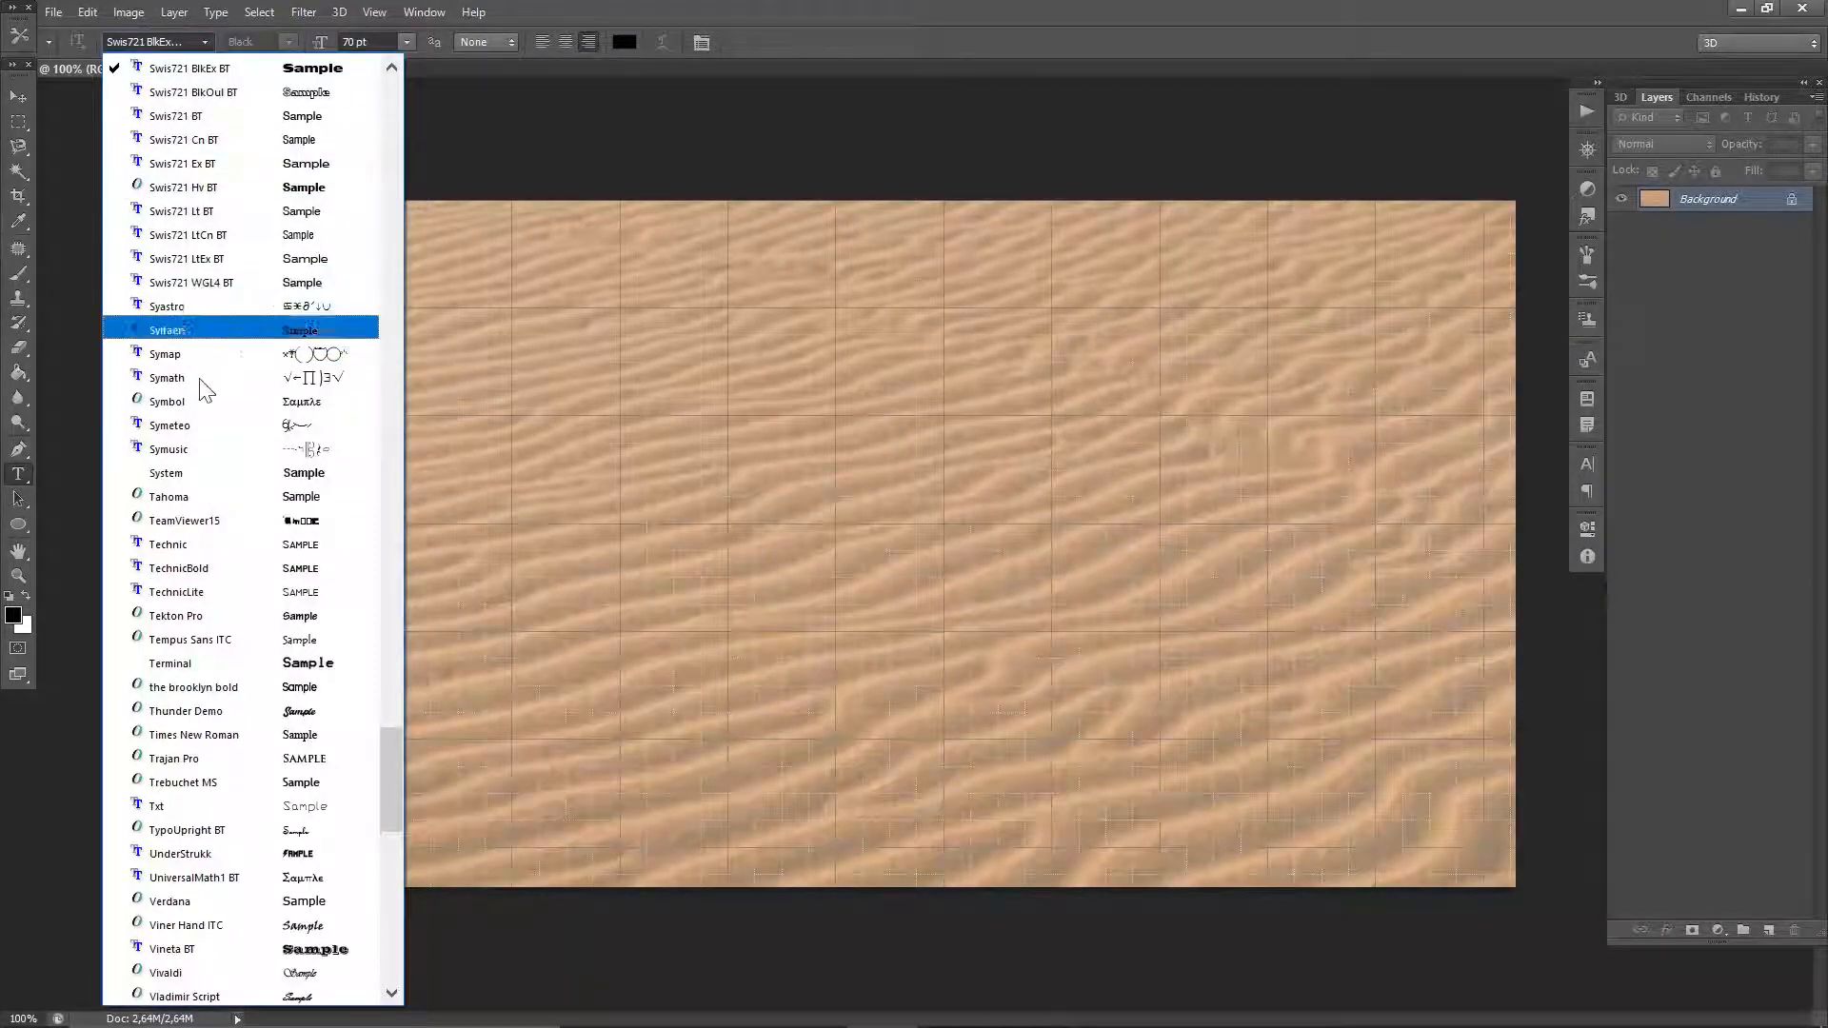
{"action": "left_click", "coordinate": [215, 72]}
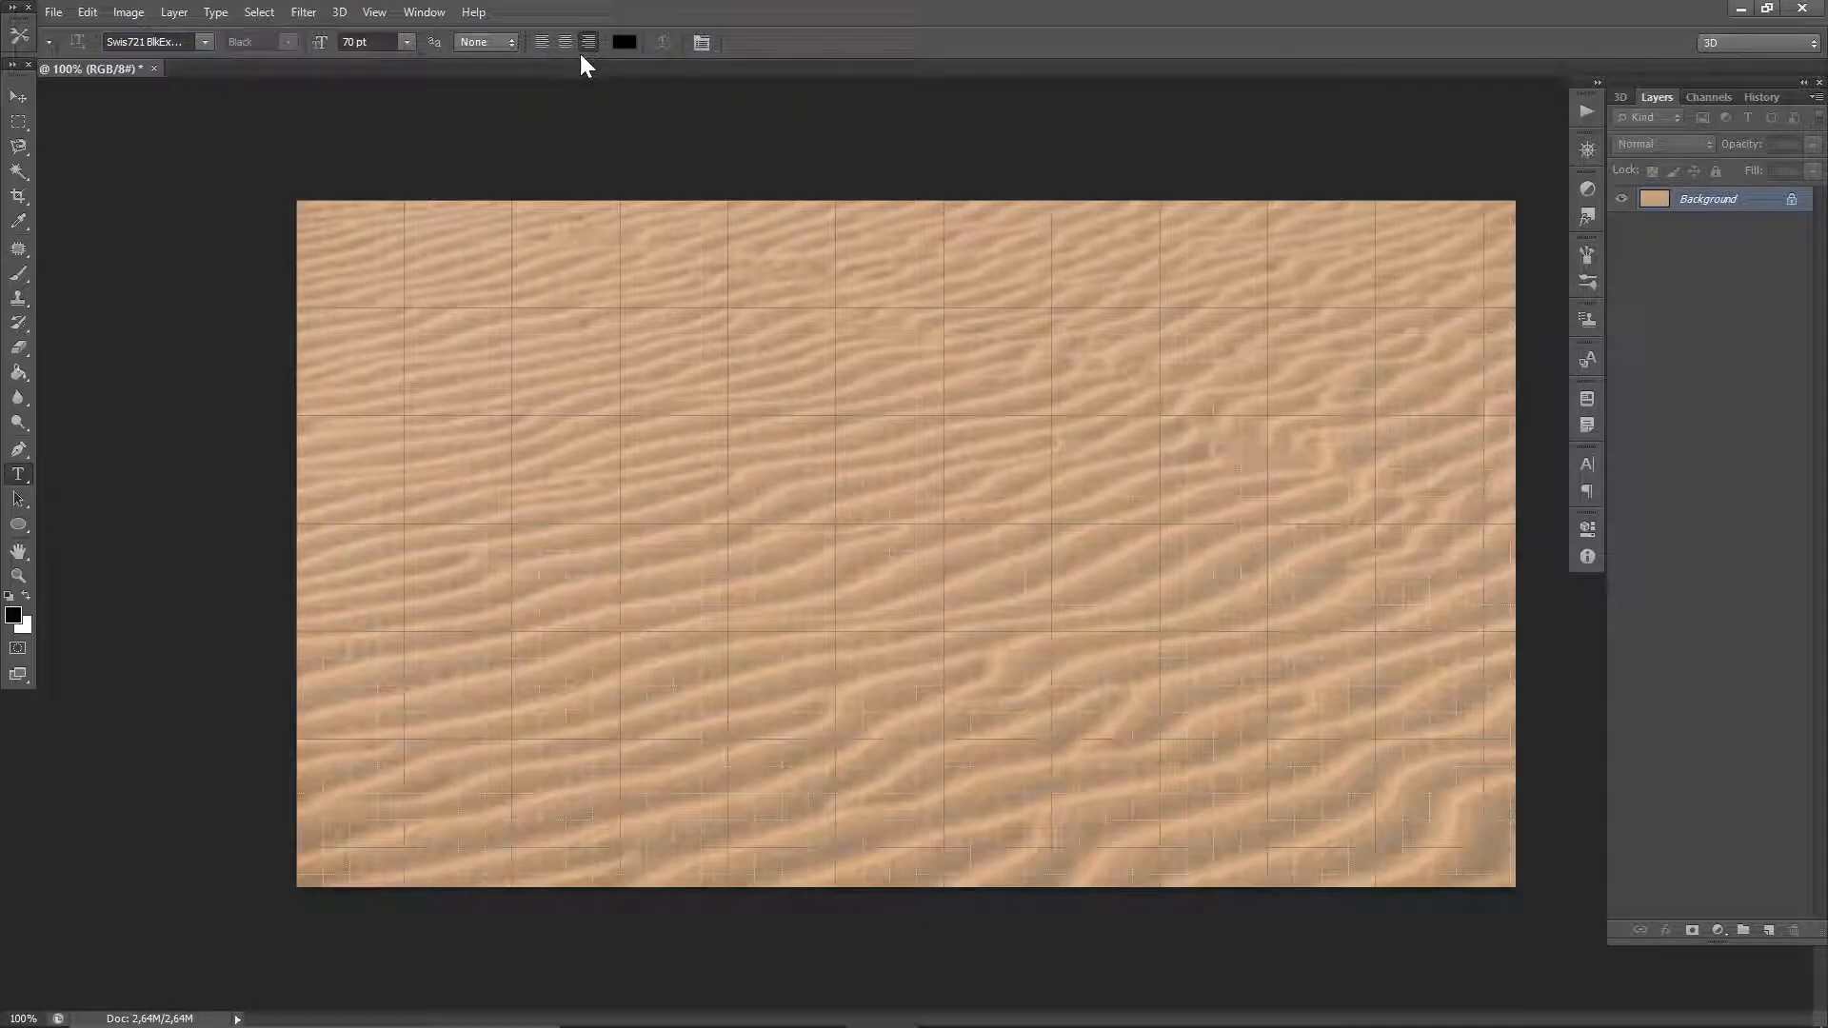
{"action": "left_click", "coordinate": [1211, 539]}
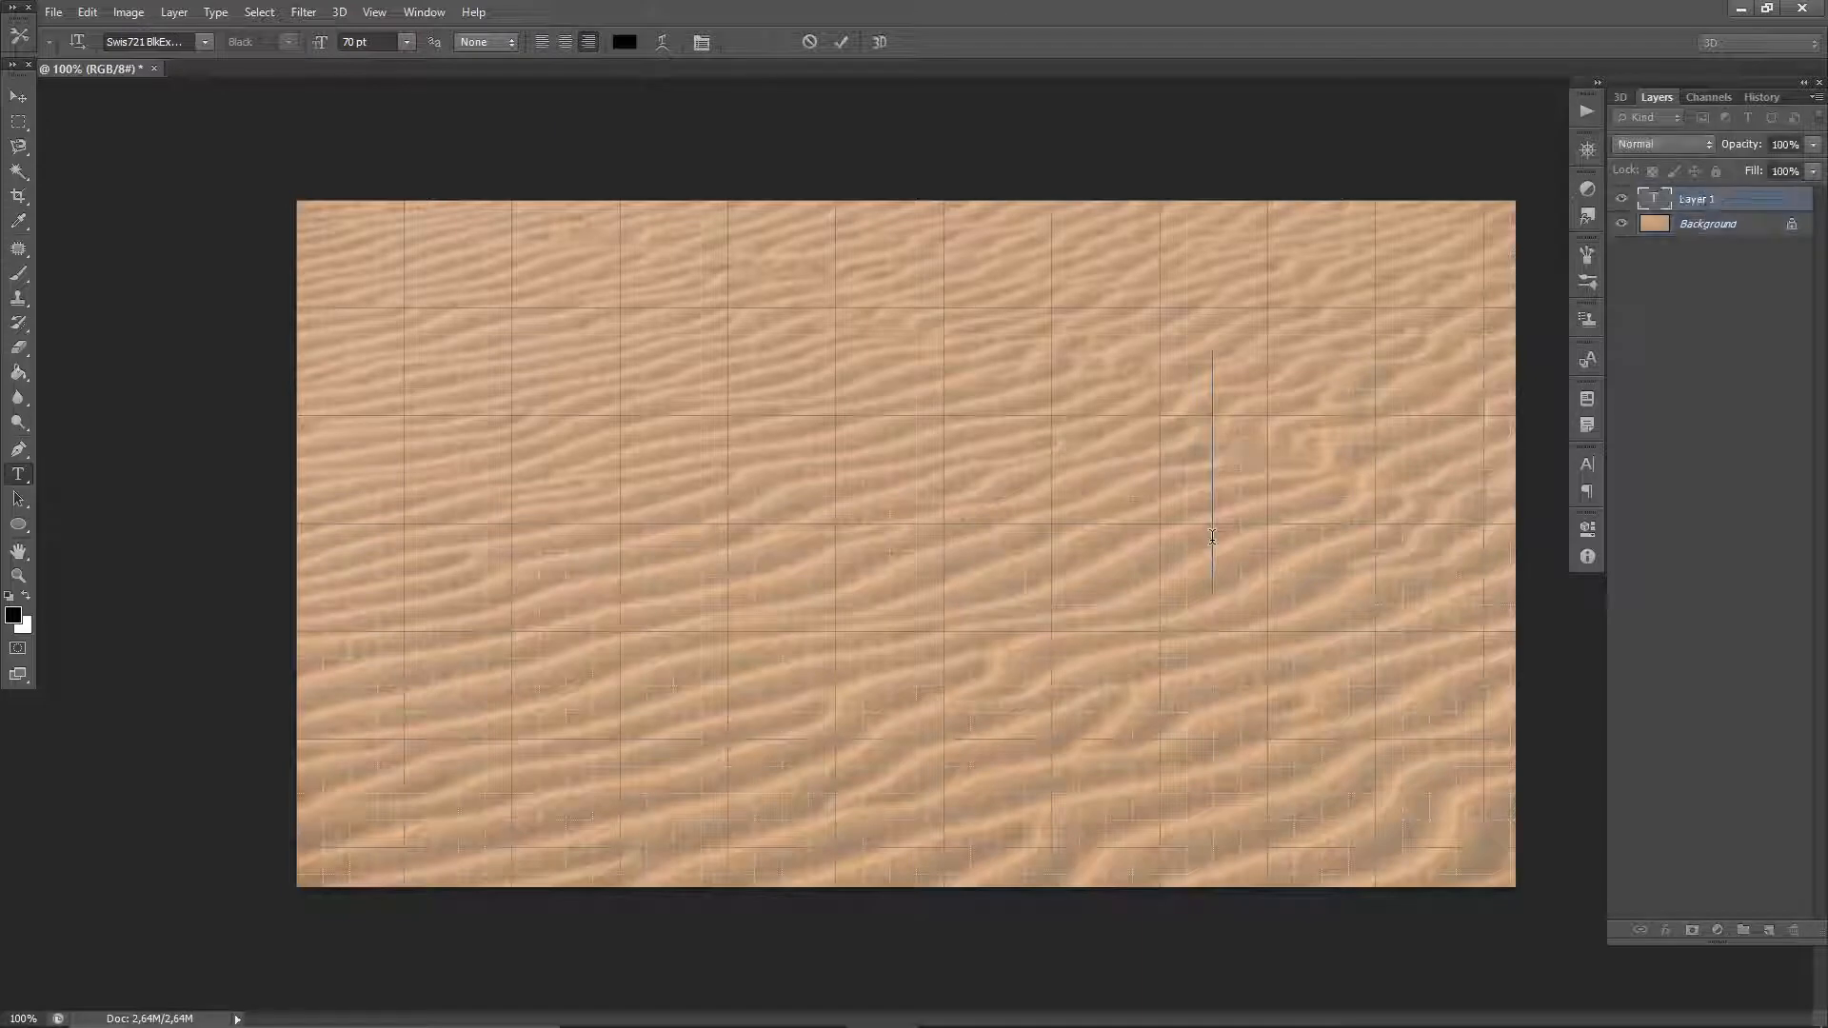
{"action": "type", "text": "3D TEXT"}
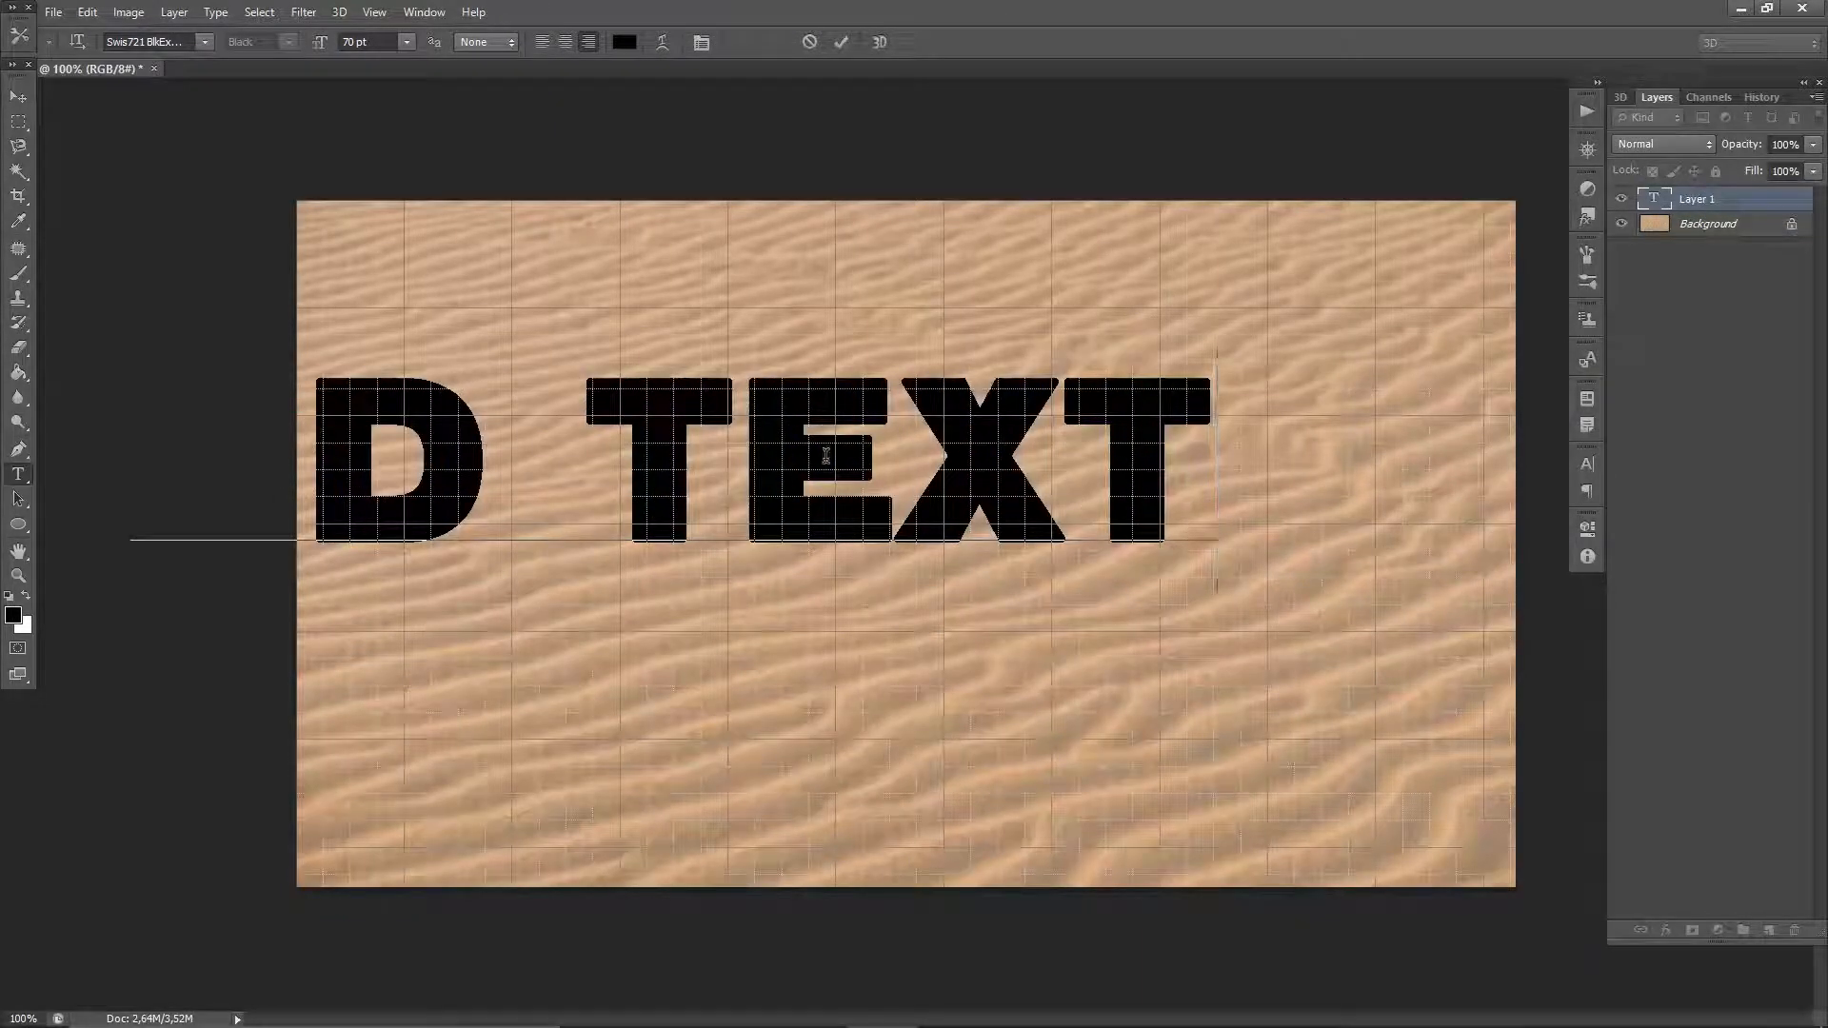
- Move the 3D TEXT layer fully onto the canvas and stretch its height to about 135%
{"action": "left_click", "coordinate": [17, 99]}
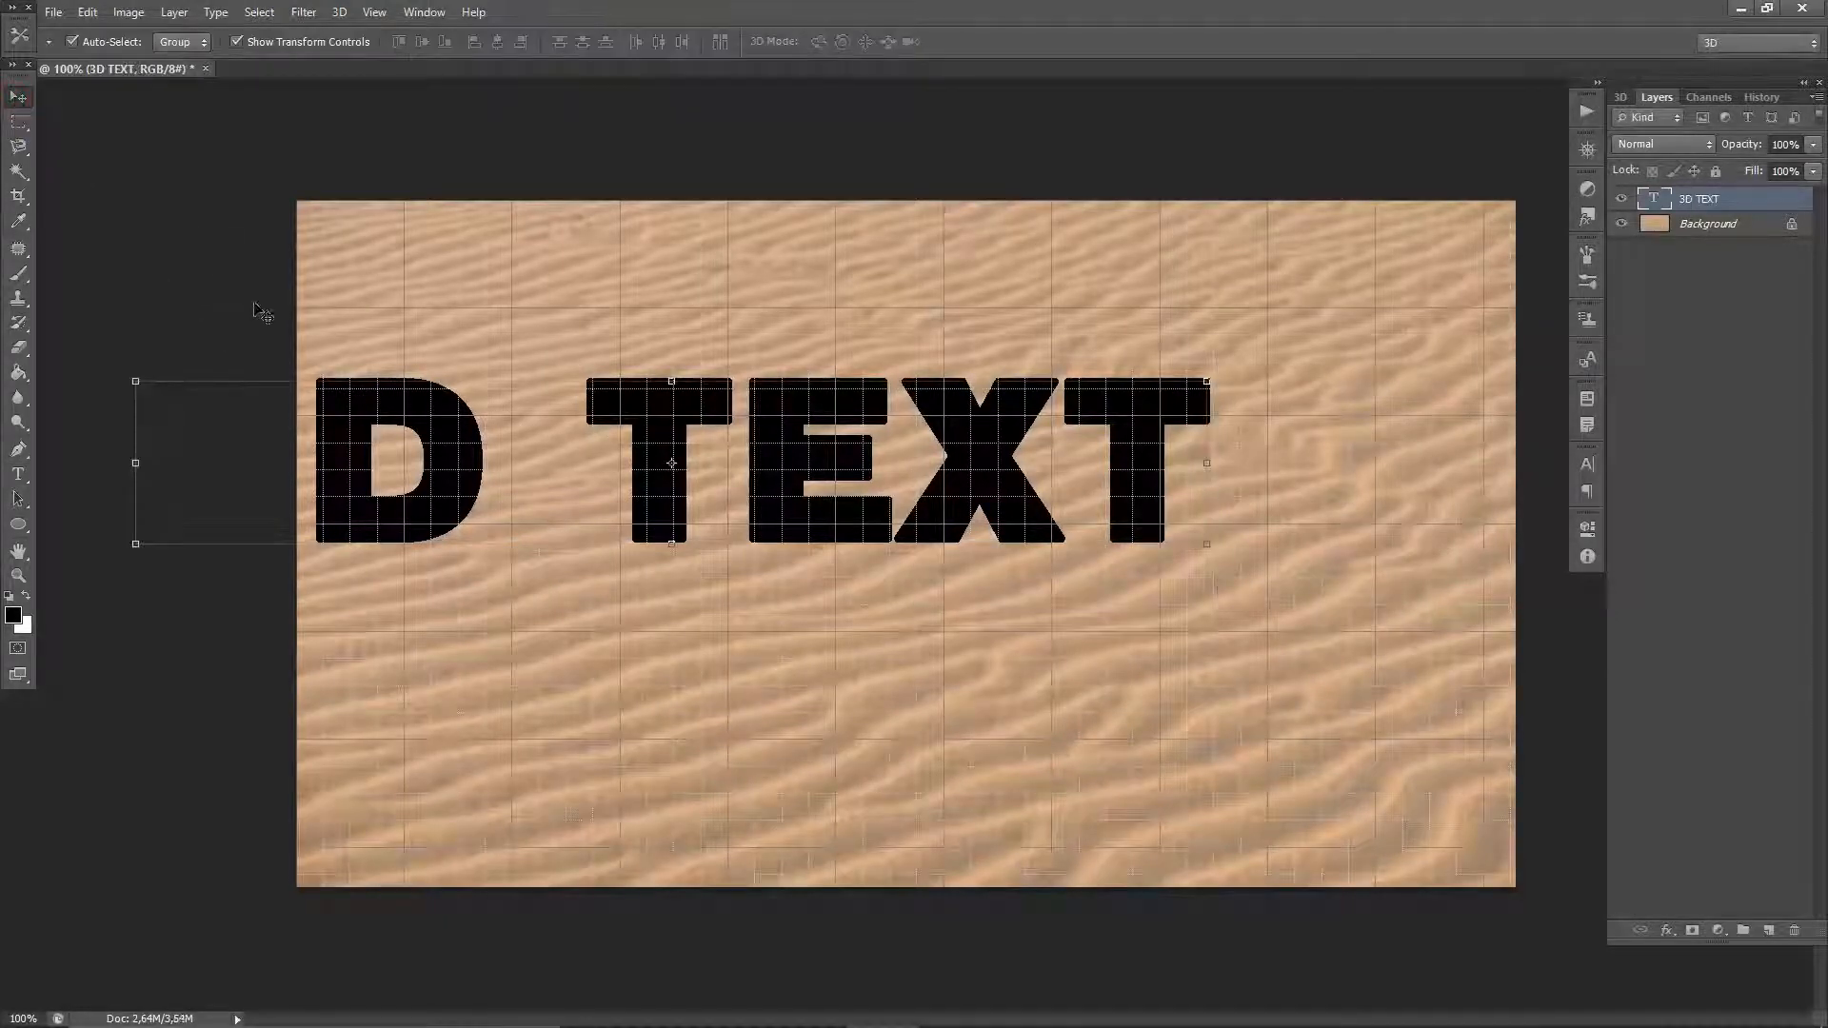
{"action": "left_click_drag", "start_coordinate": [354, 424], "coordinate": [611, 543]}
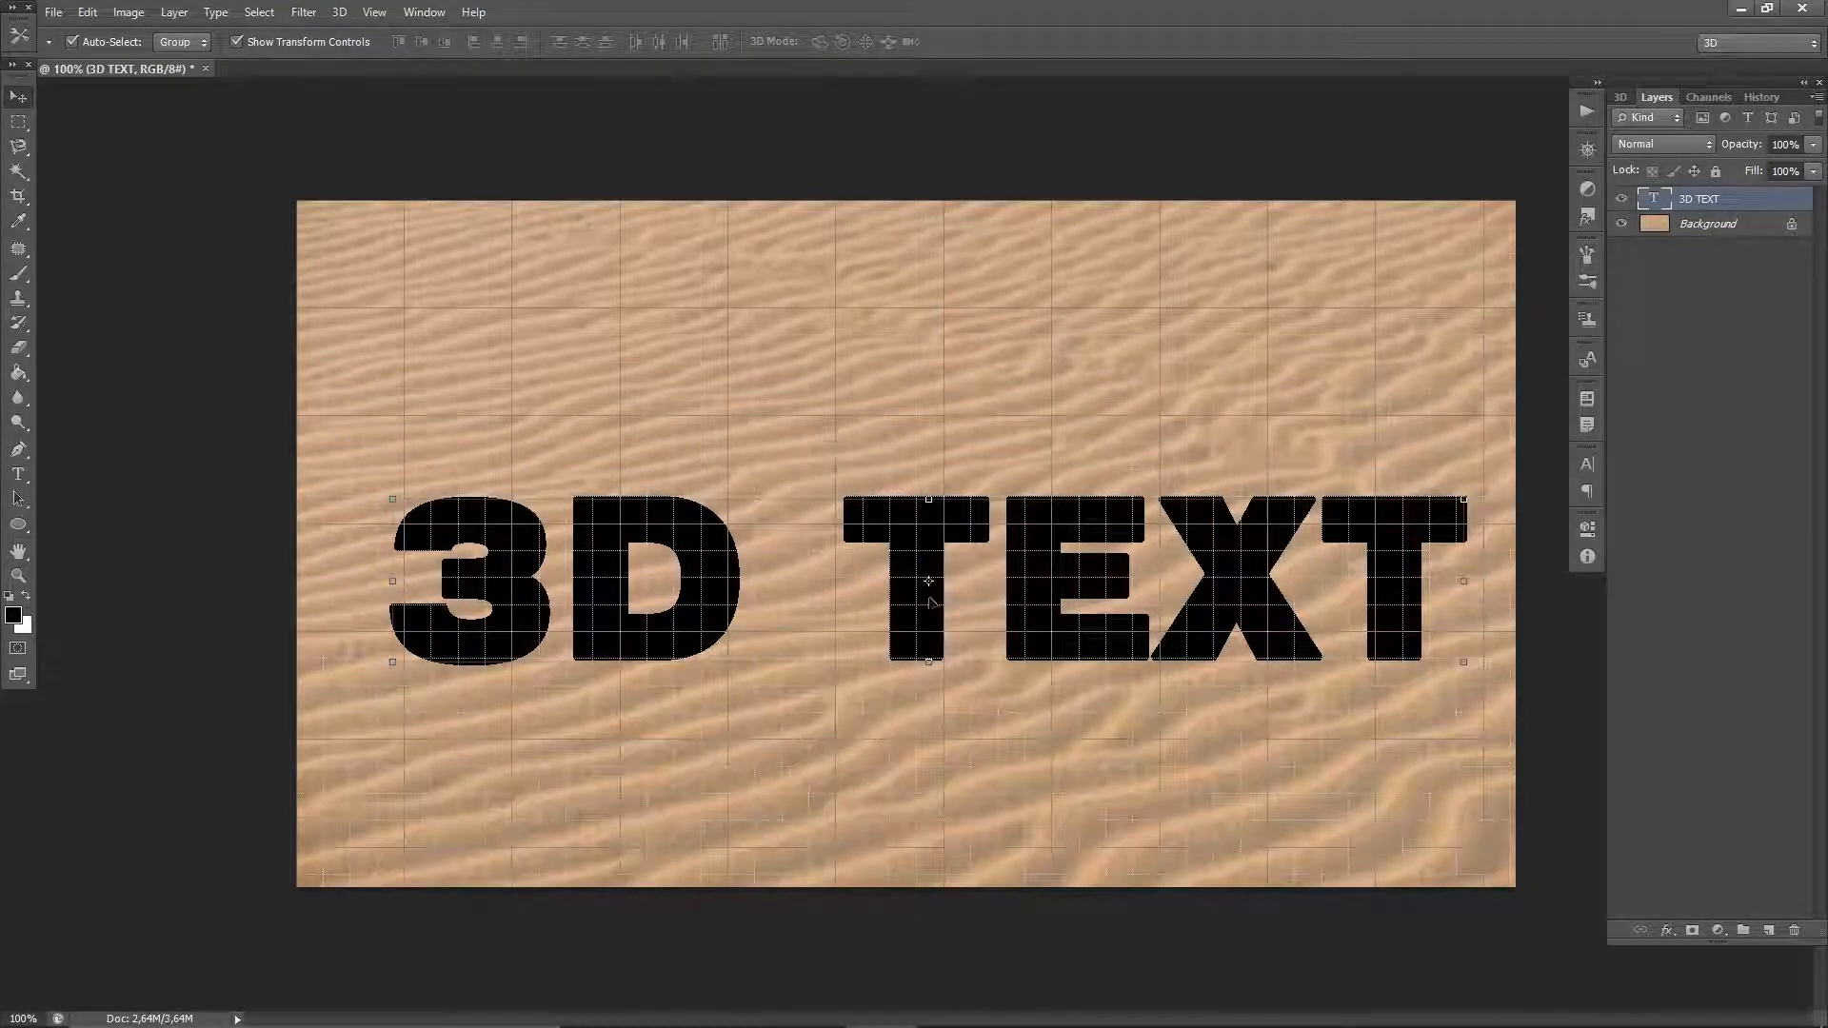
{"action": "key", "text": "ctrl+t"}
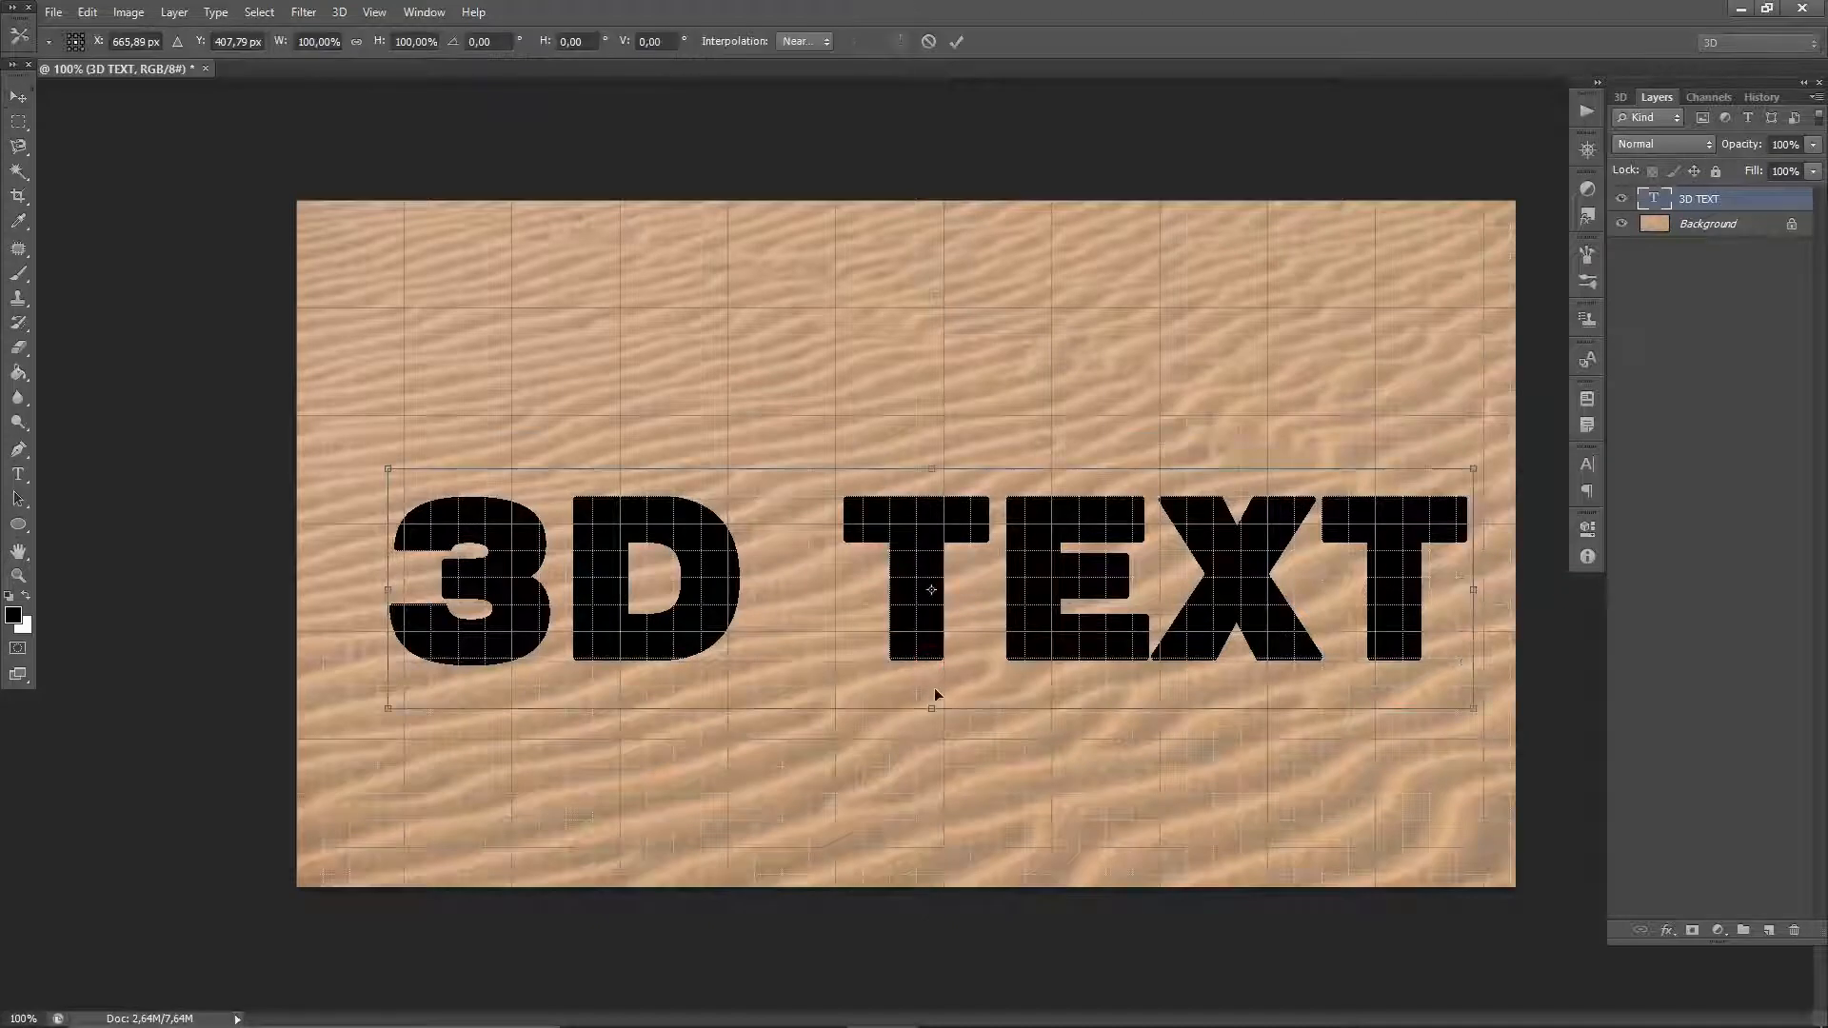
{"action": "left_click_drag", "start_coordinate": [934, 707], "coordinate": [945, 793]}
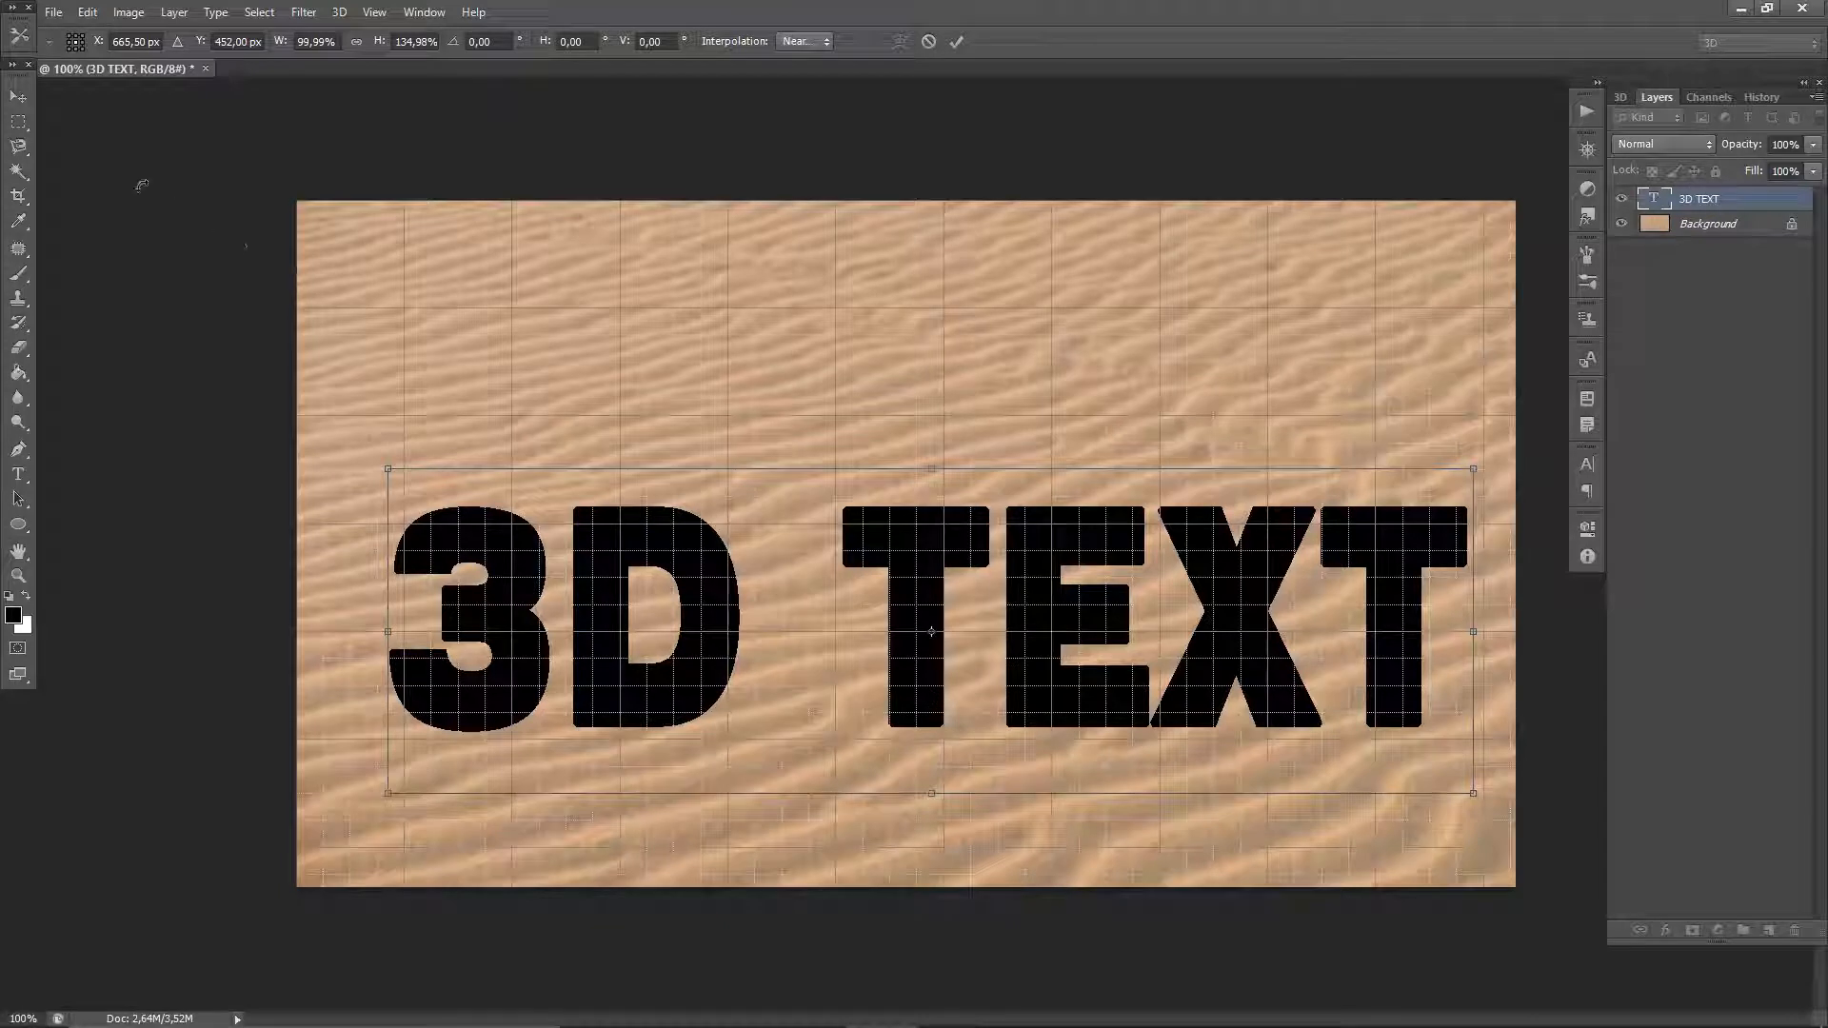
{"action": "left_click", "coordinate": [21, 101]}
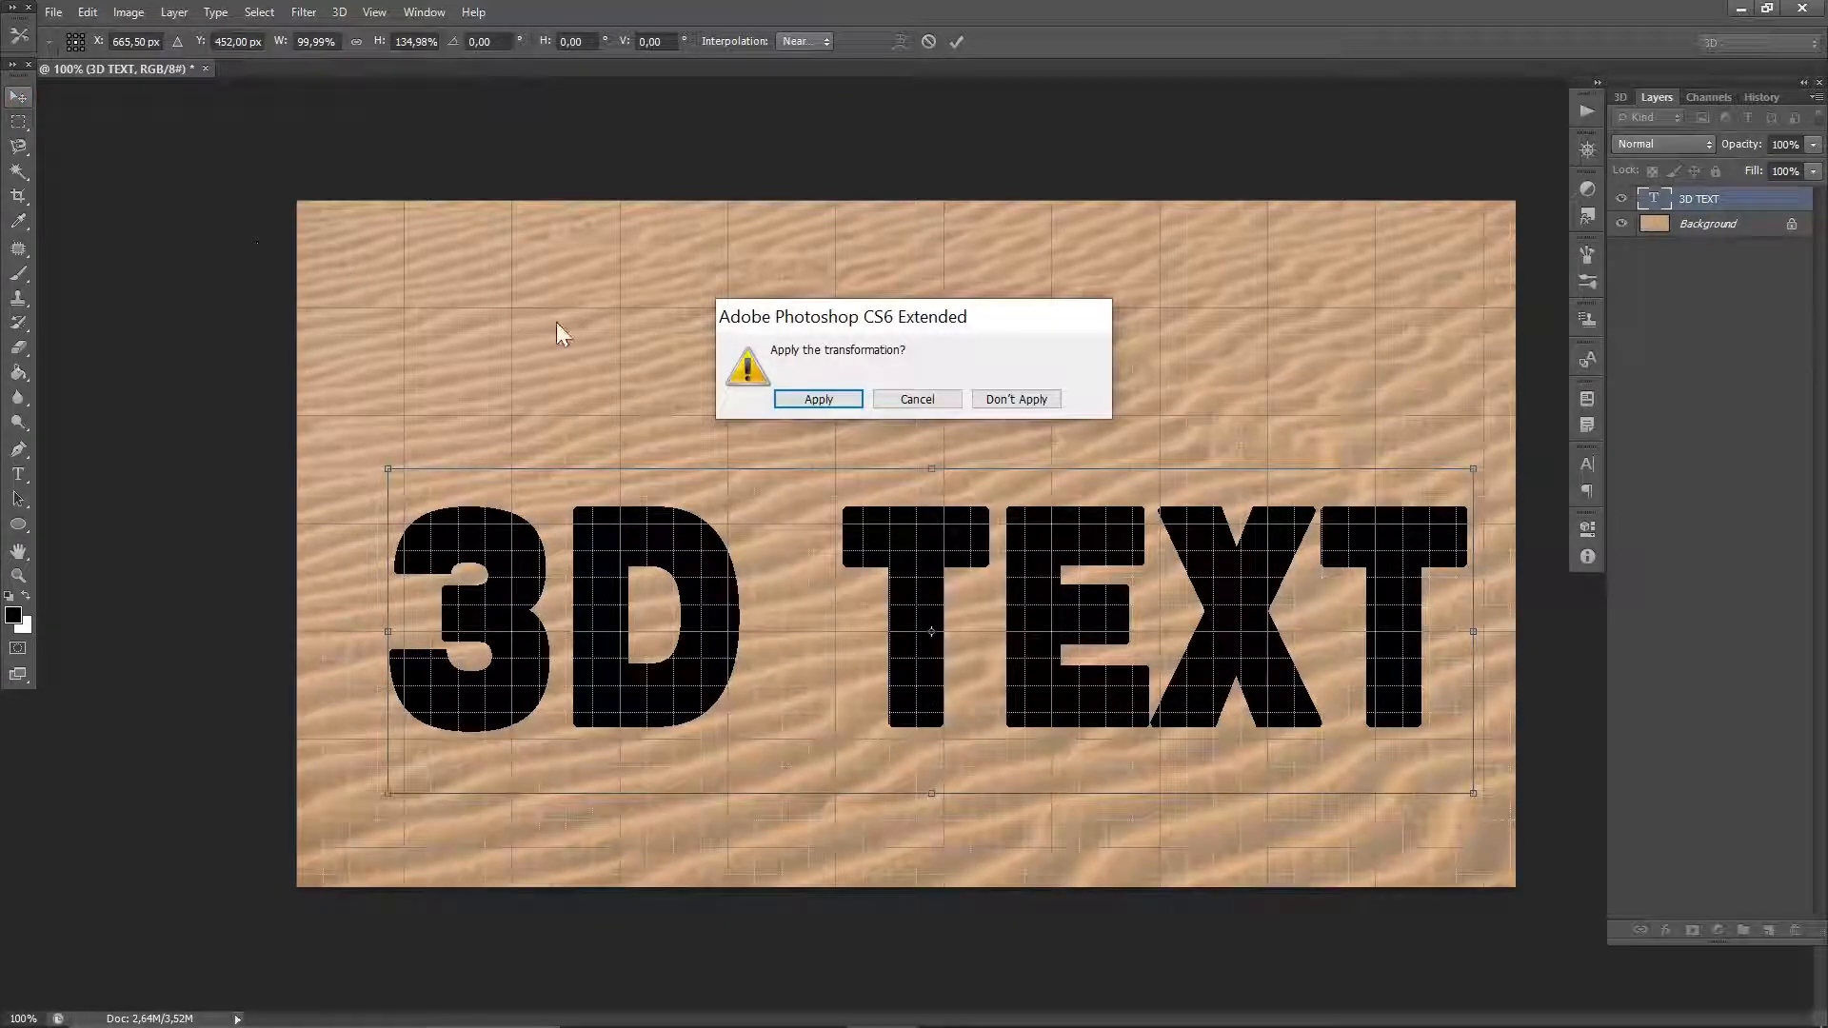
{"action": "left_click", "coordinate": [812, 400]}
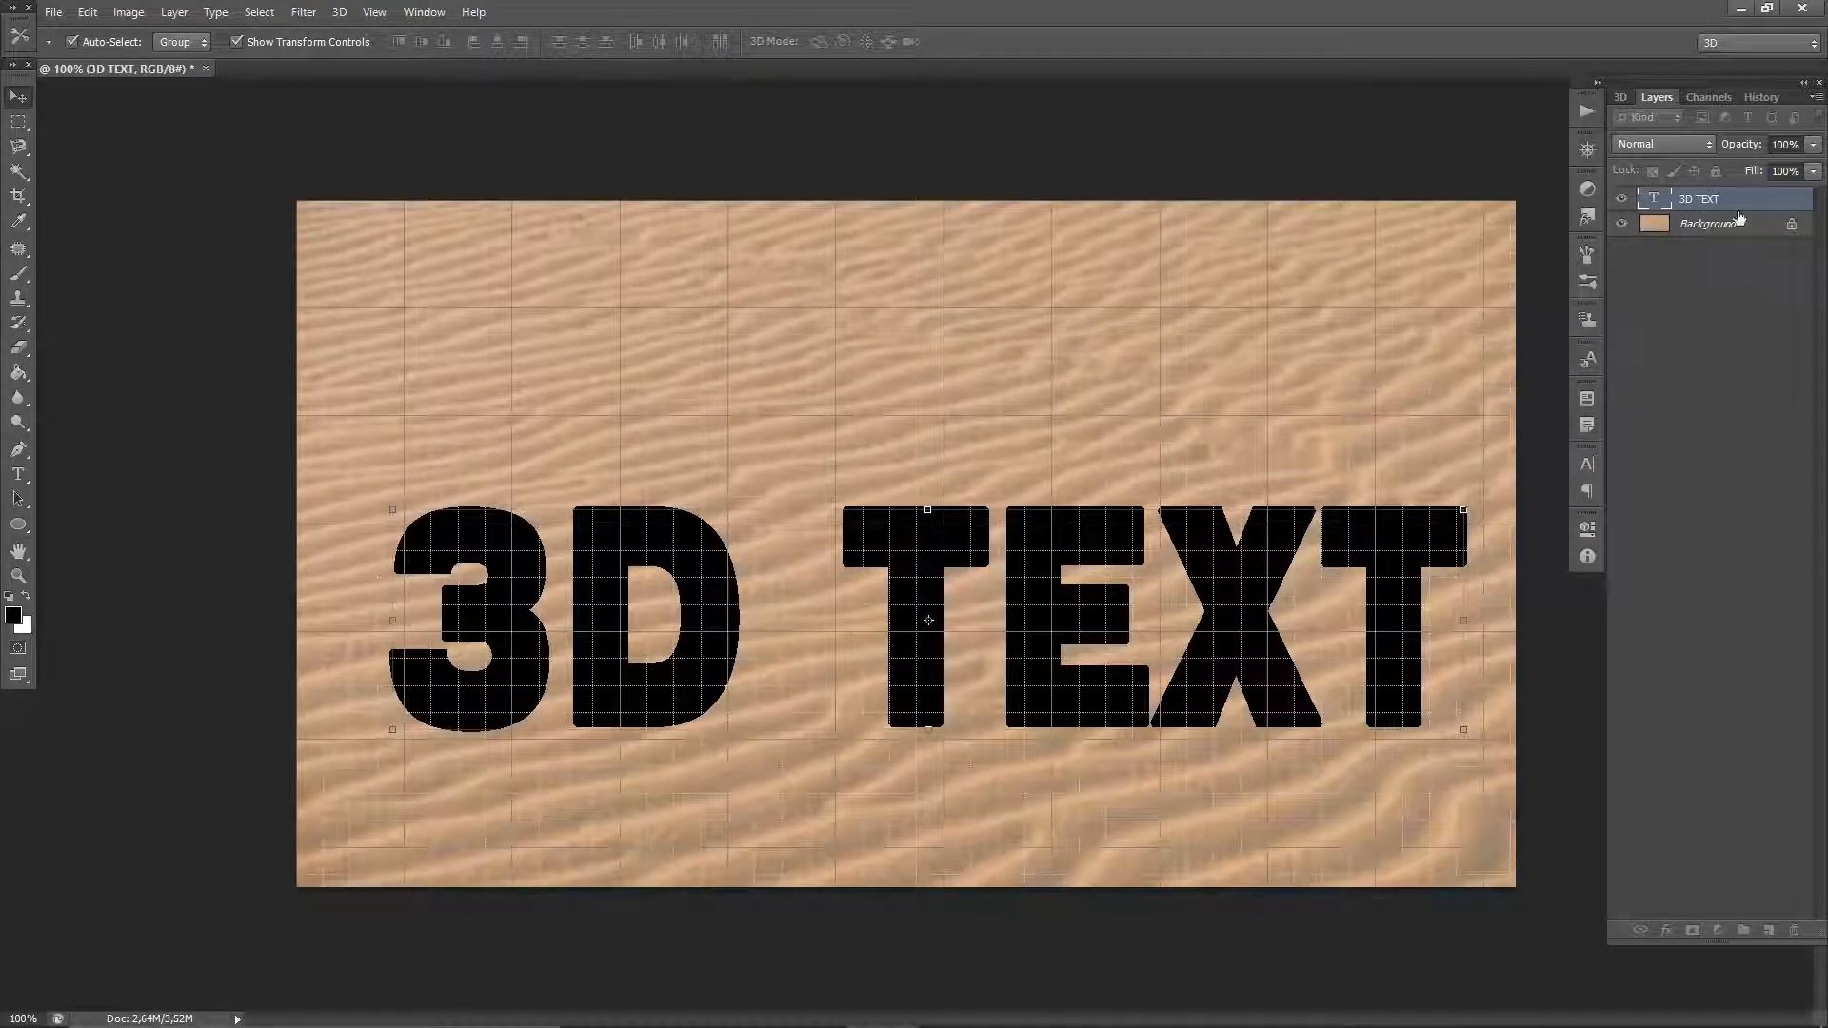
- Center the 3D TEXT layer horizontally and vertically on the Background layer
{"action": "left_click", "coordinate": [1691, 228], "text": "shift"}
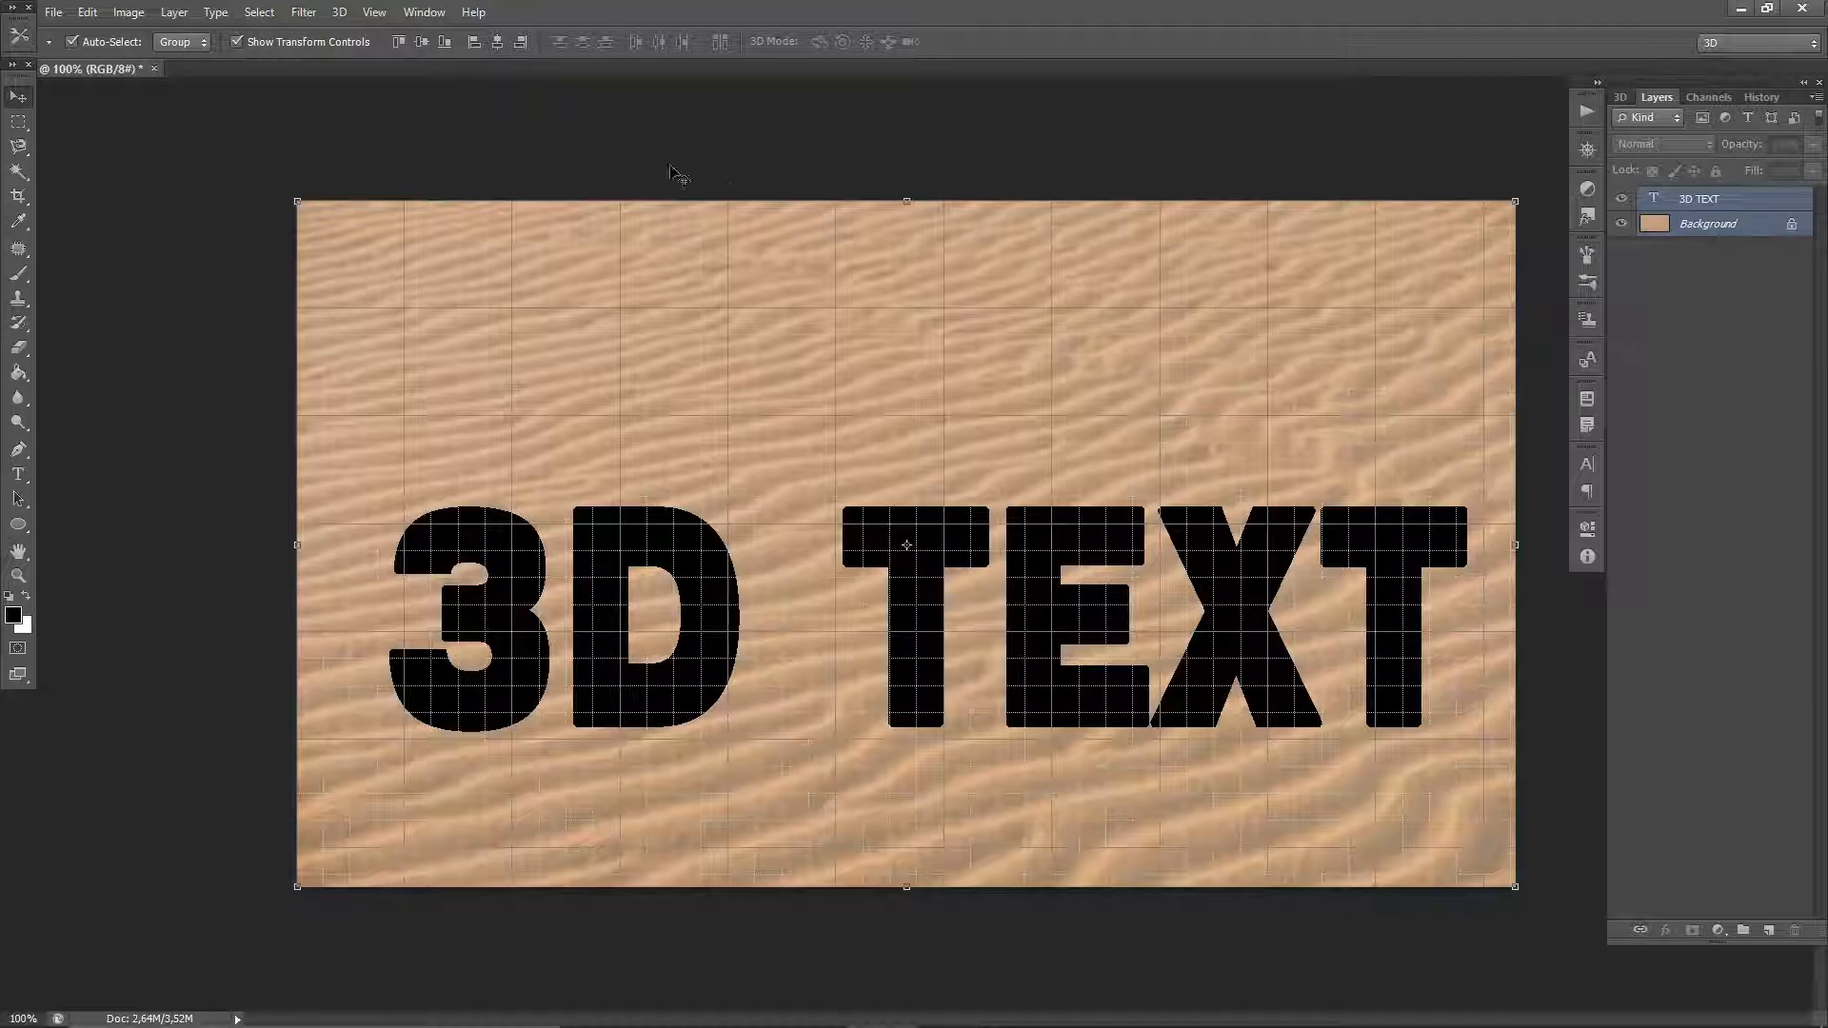
{"action": "left_click", "coordinate": [491, 47]}
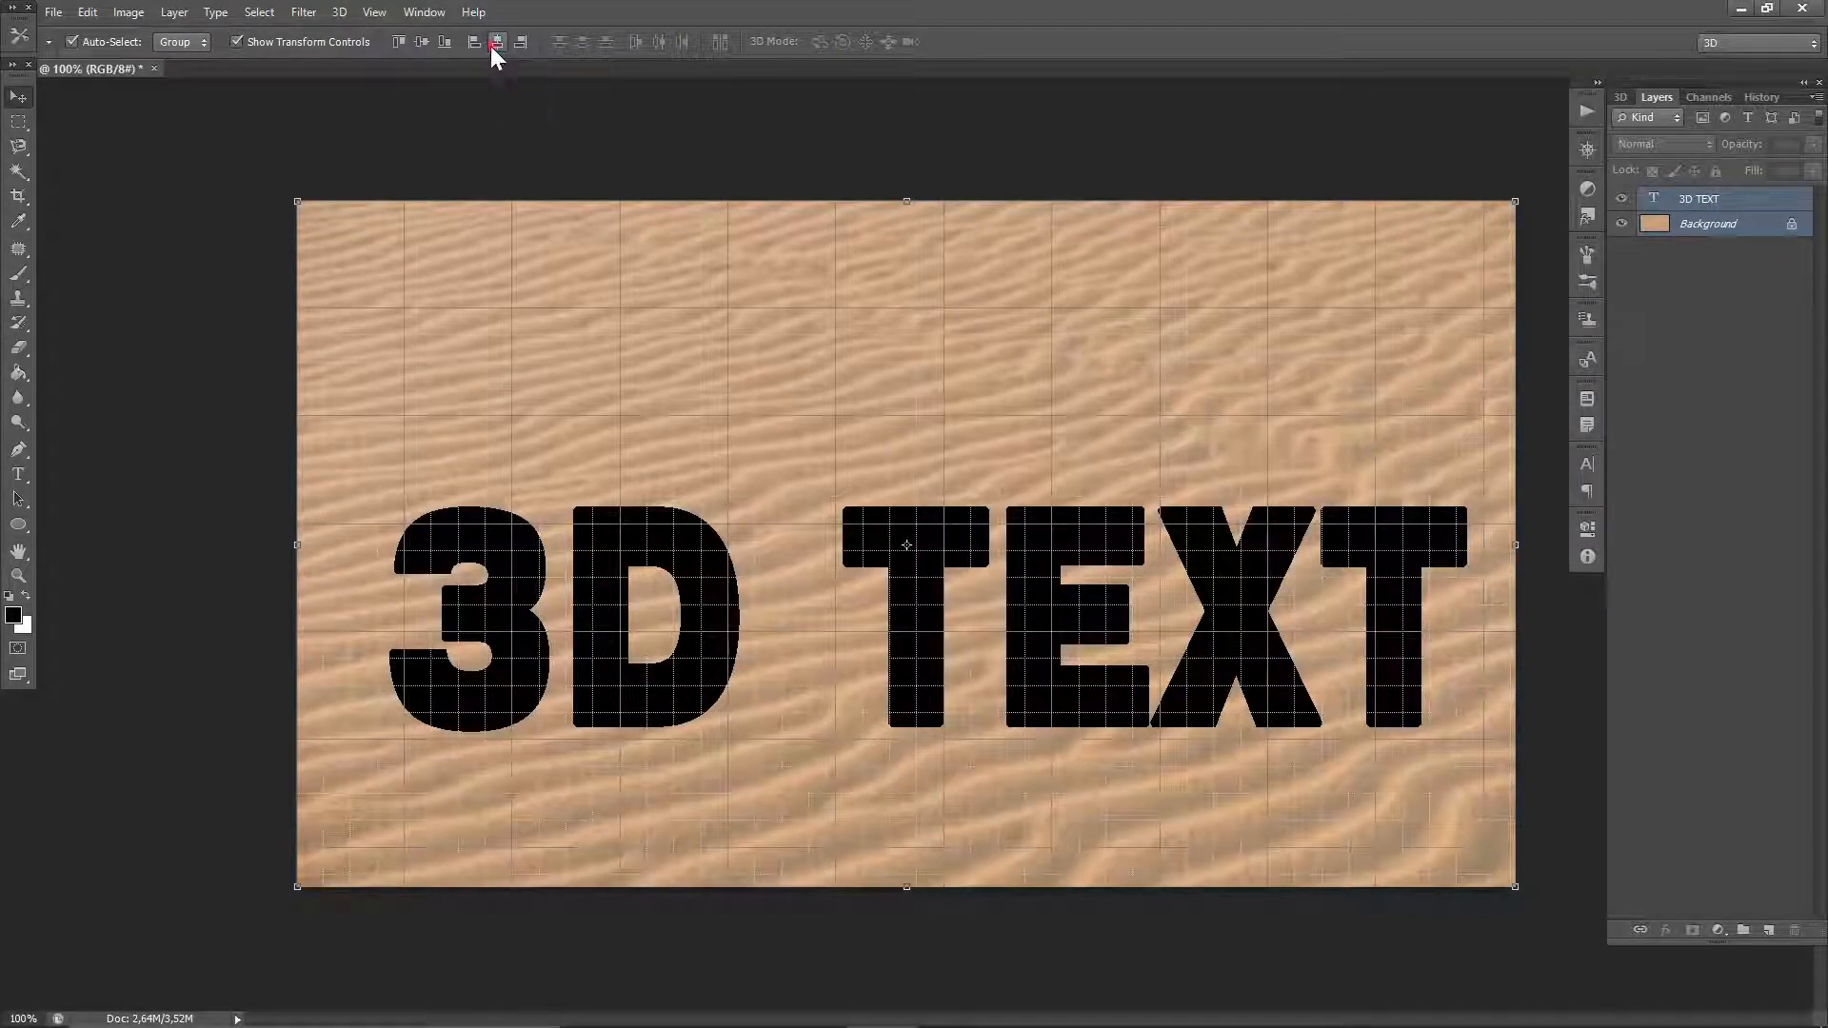
{"action": "left_click", "coordinate": [421, 41]}
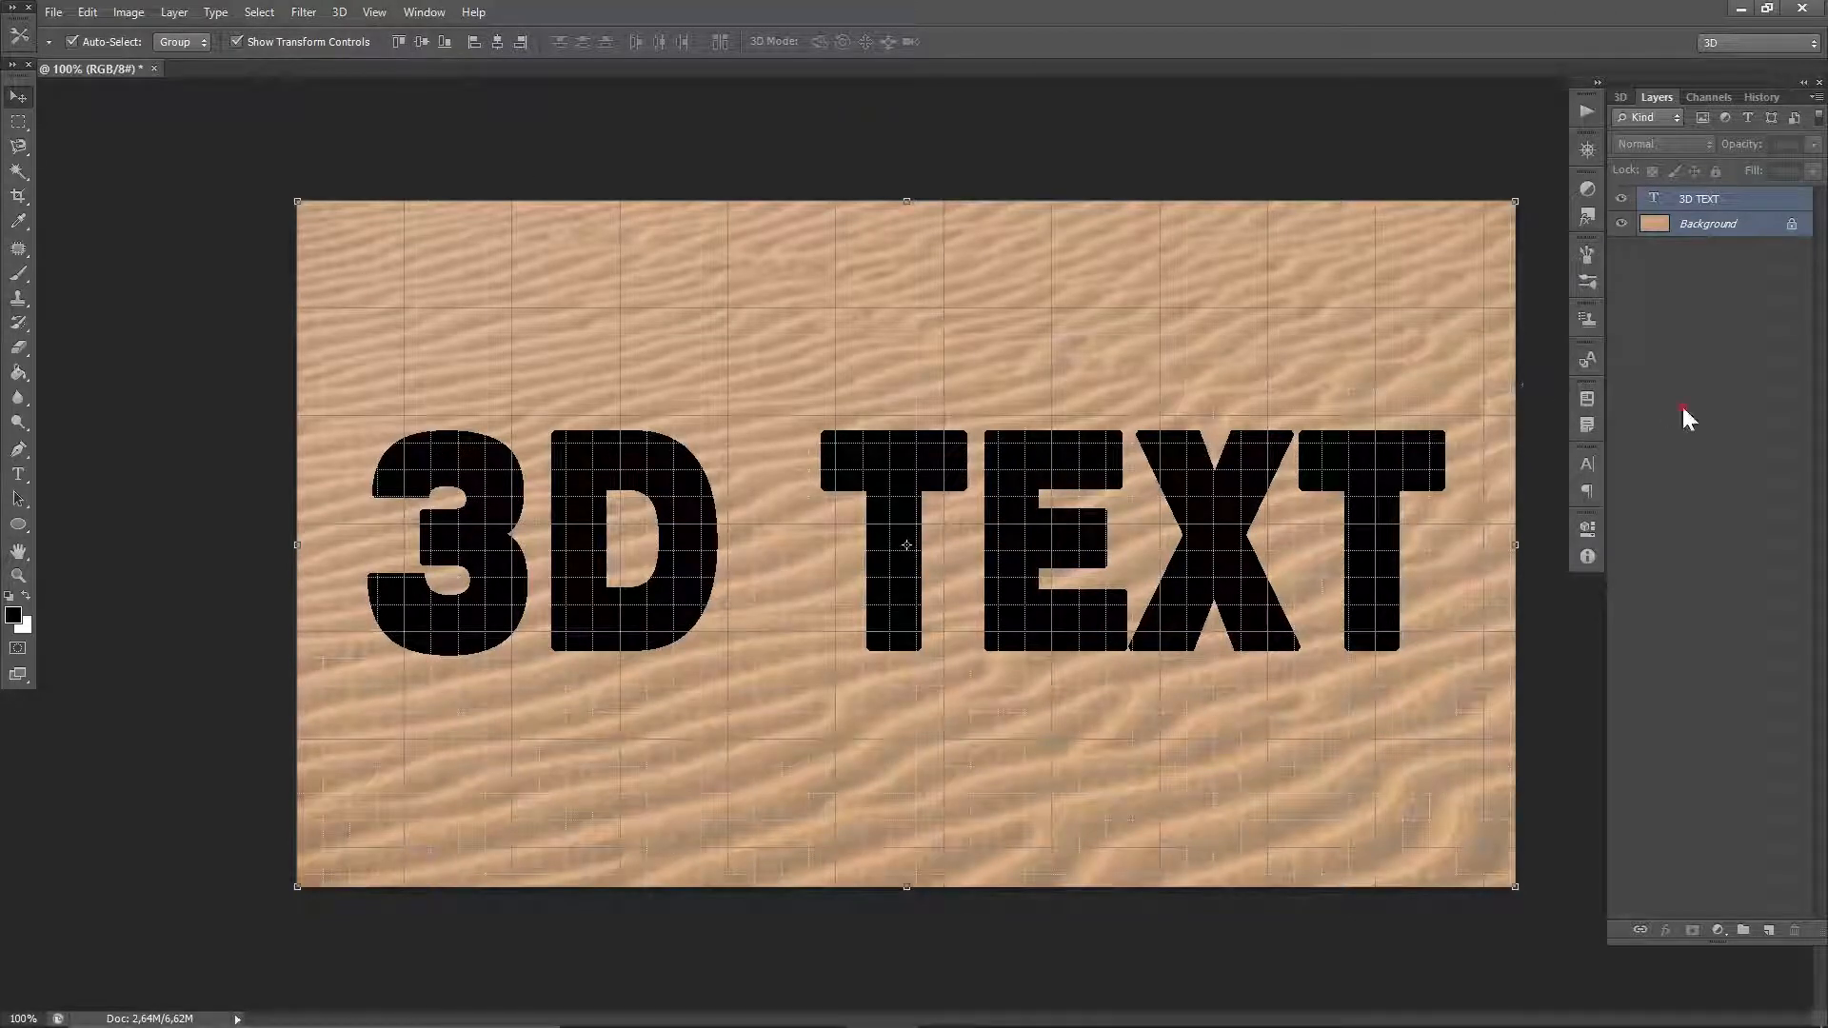
{"action": "left_click", "coordinate": [1644, 466]}
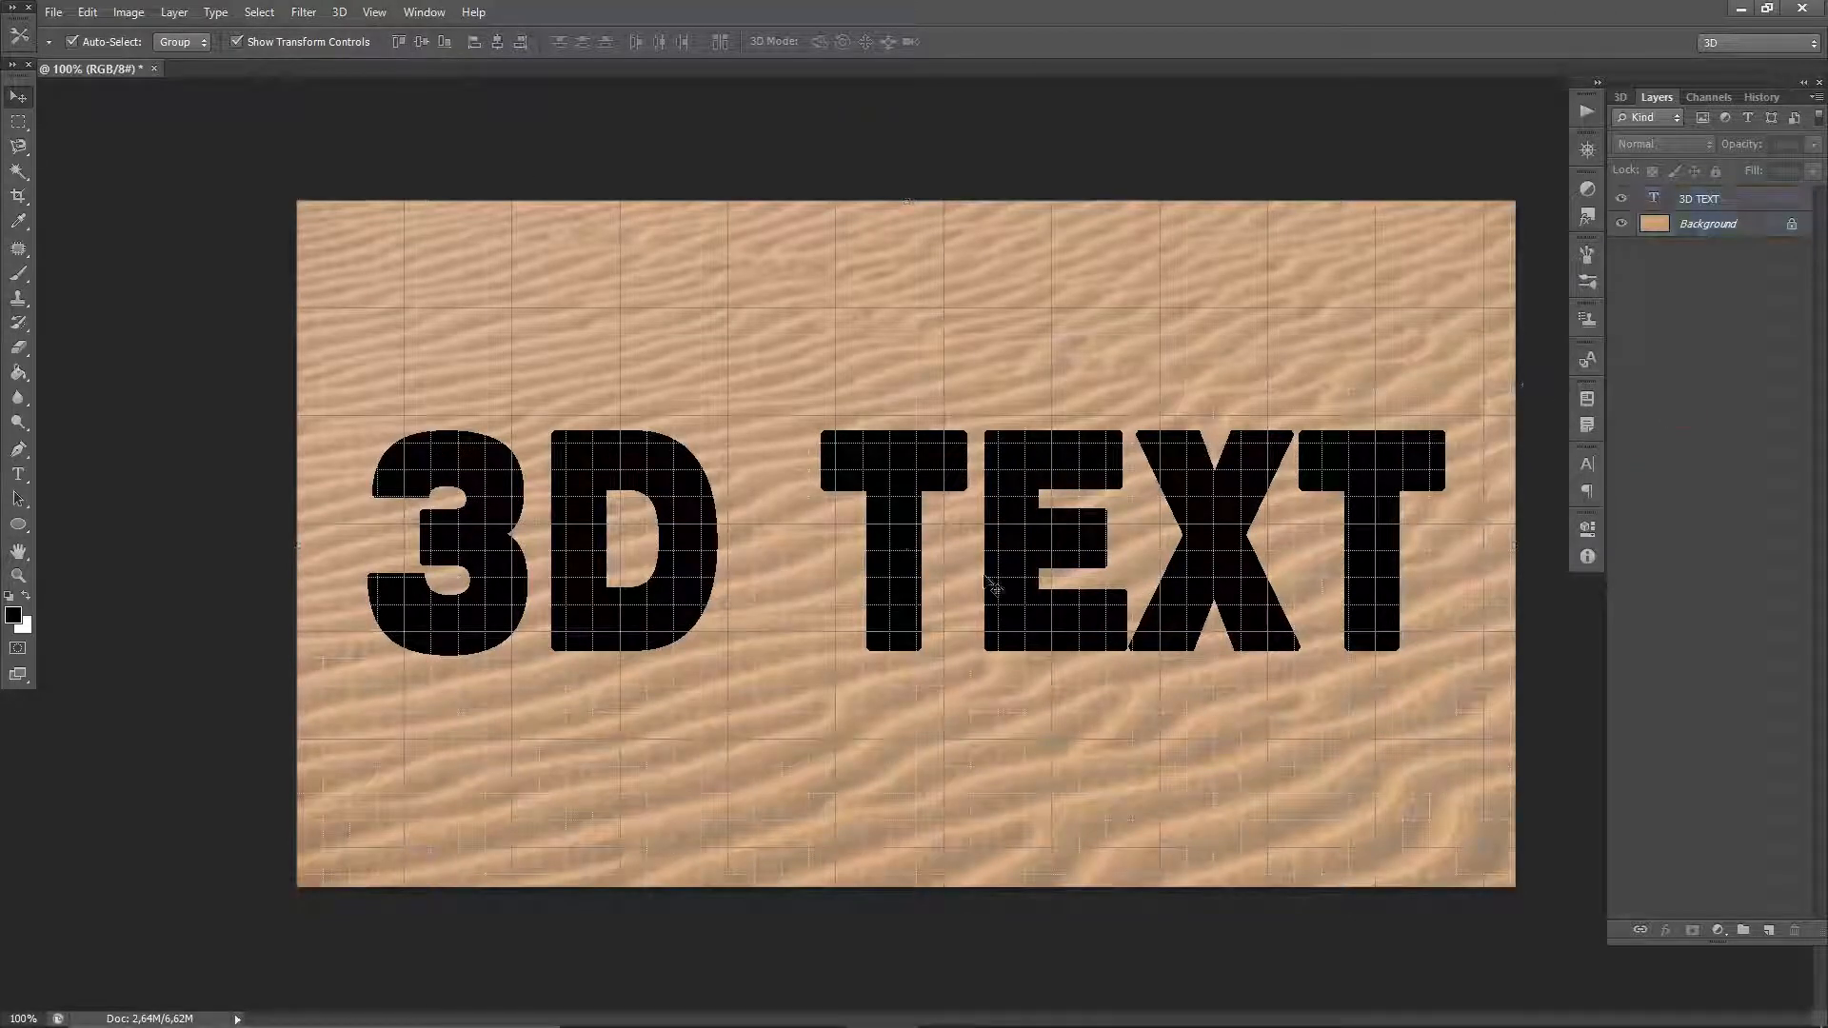
- Create a new 3D extrusion from the 3D TEXT layer
{"action": "left_click", "coordinate": [1691, 205]}
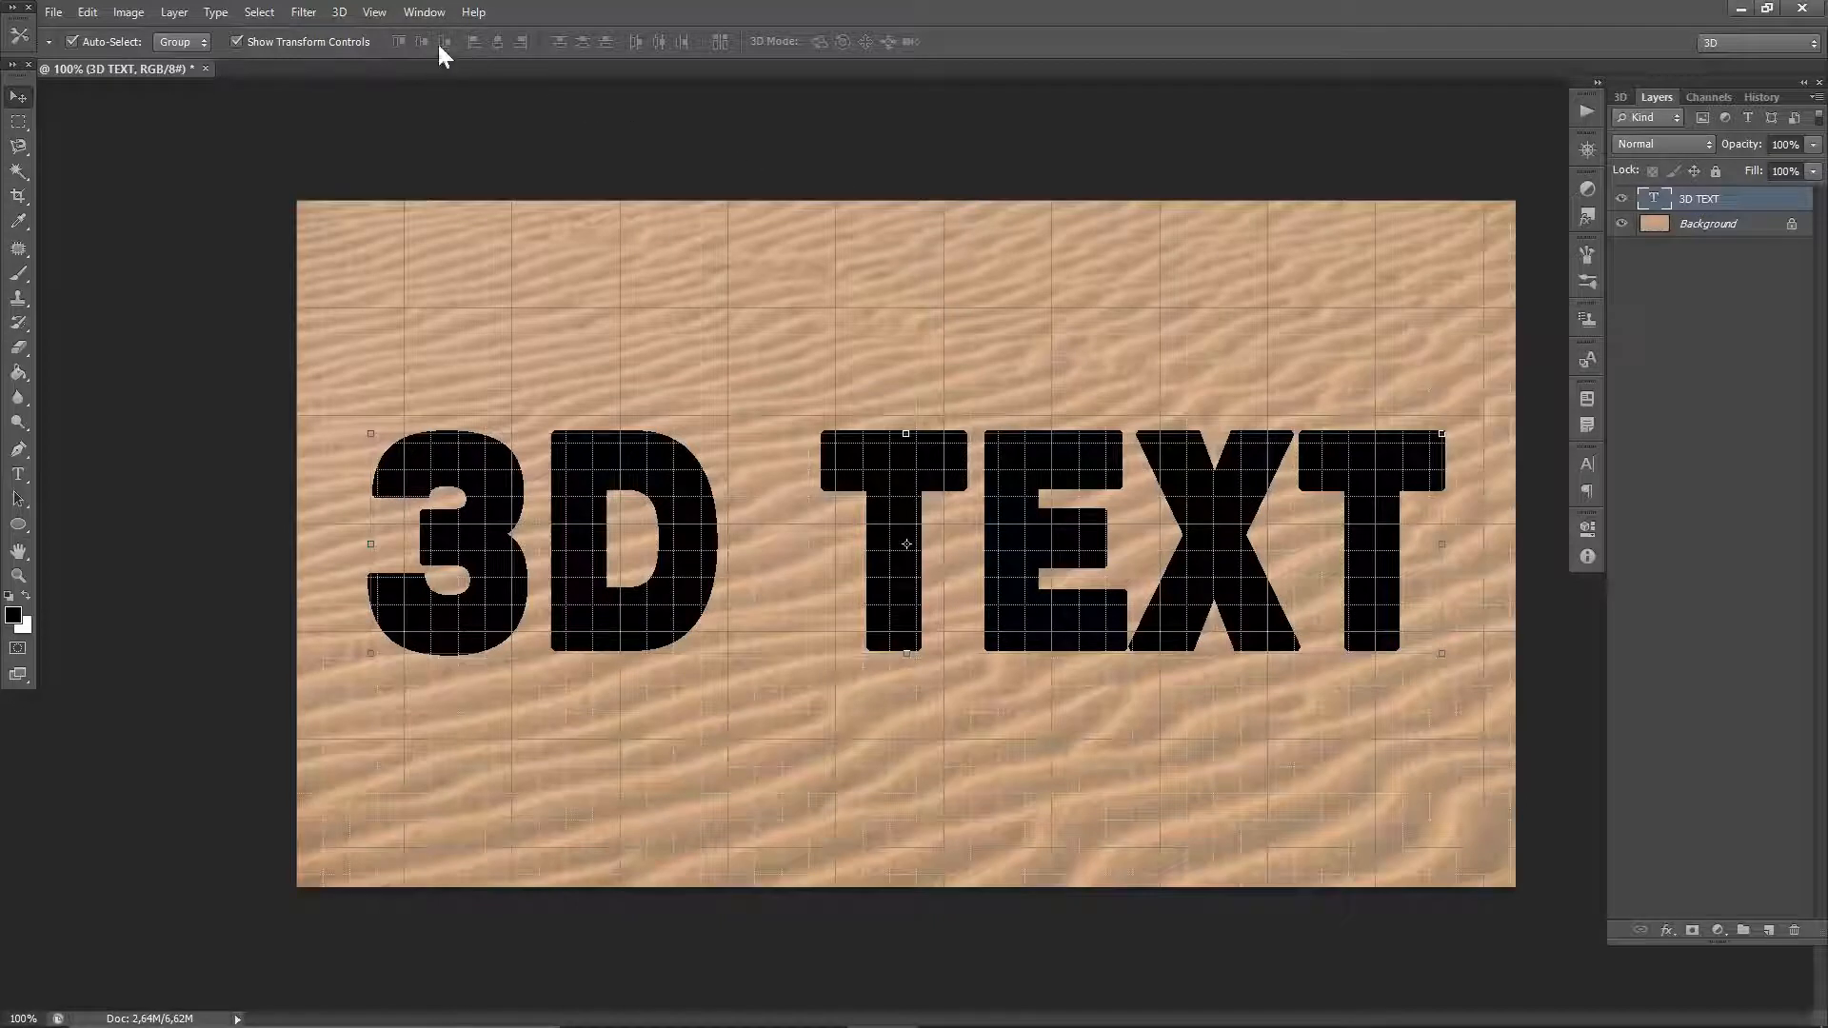
{"action": "left_click", "coordinate": [334, 19]}
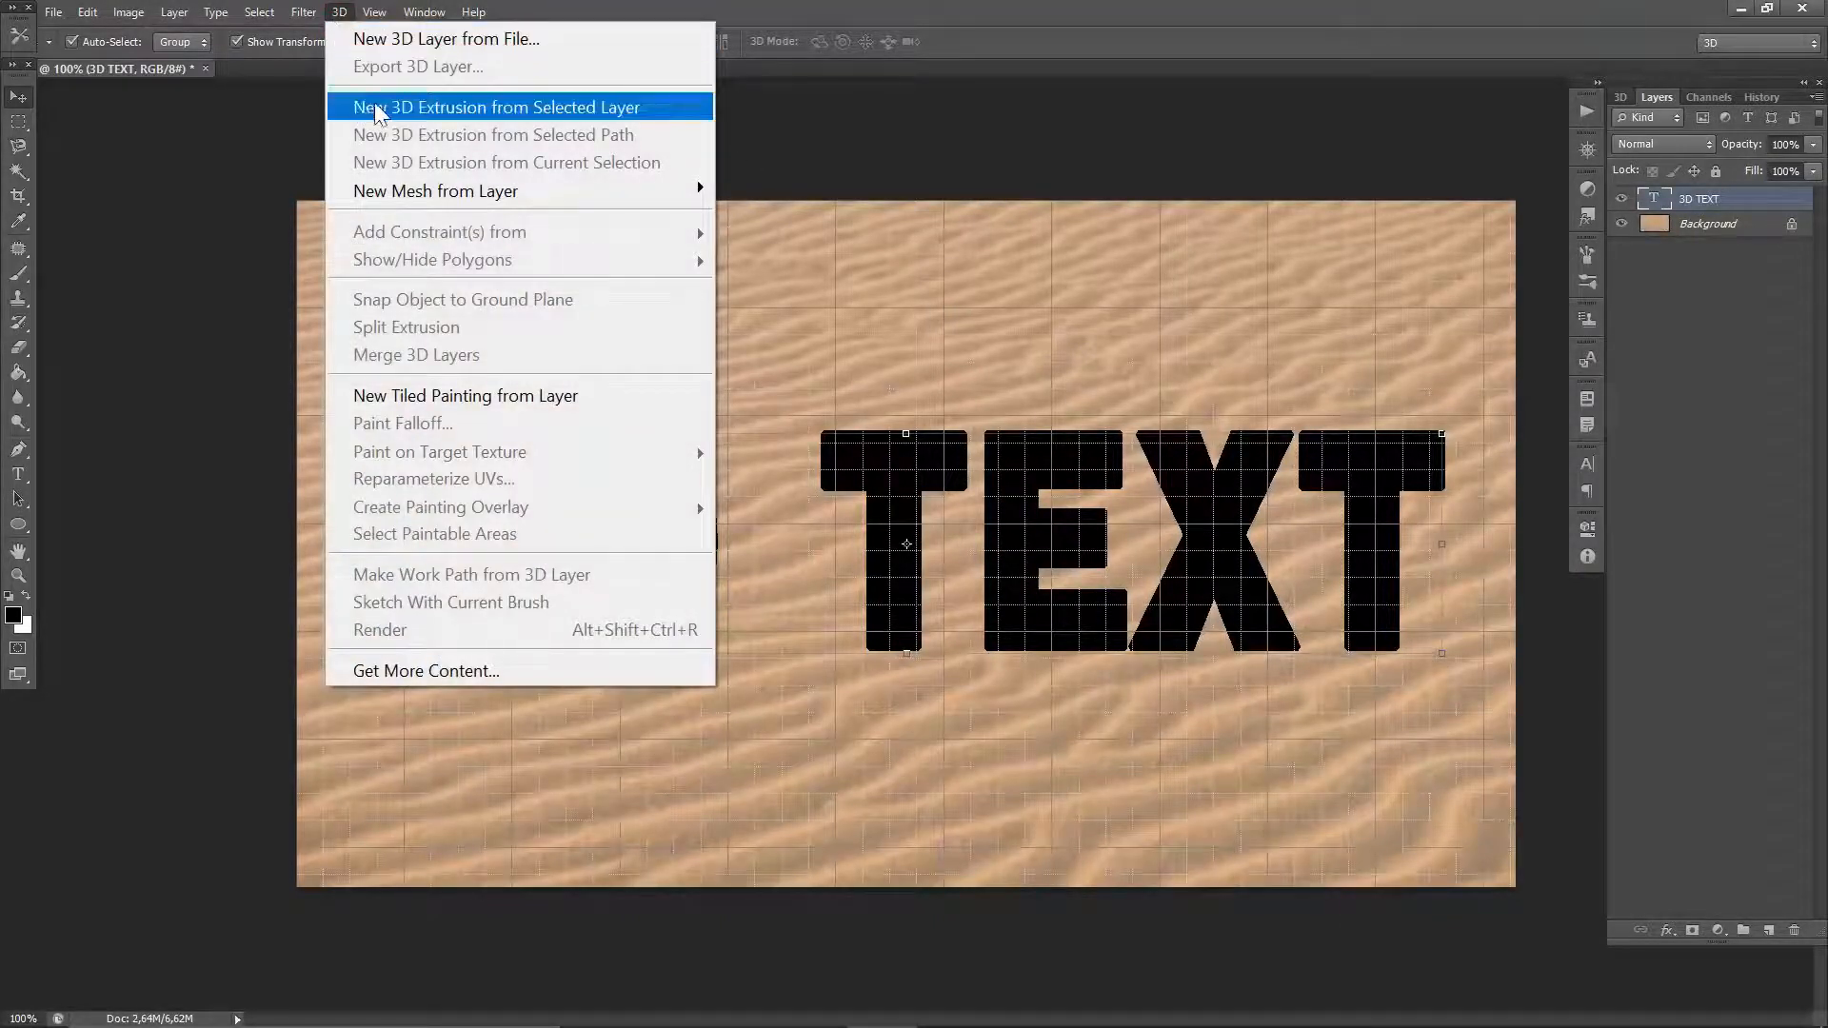
{"action": "left_click", "coordinate": [437, 112]}
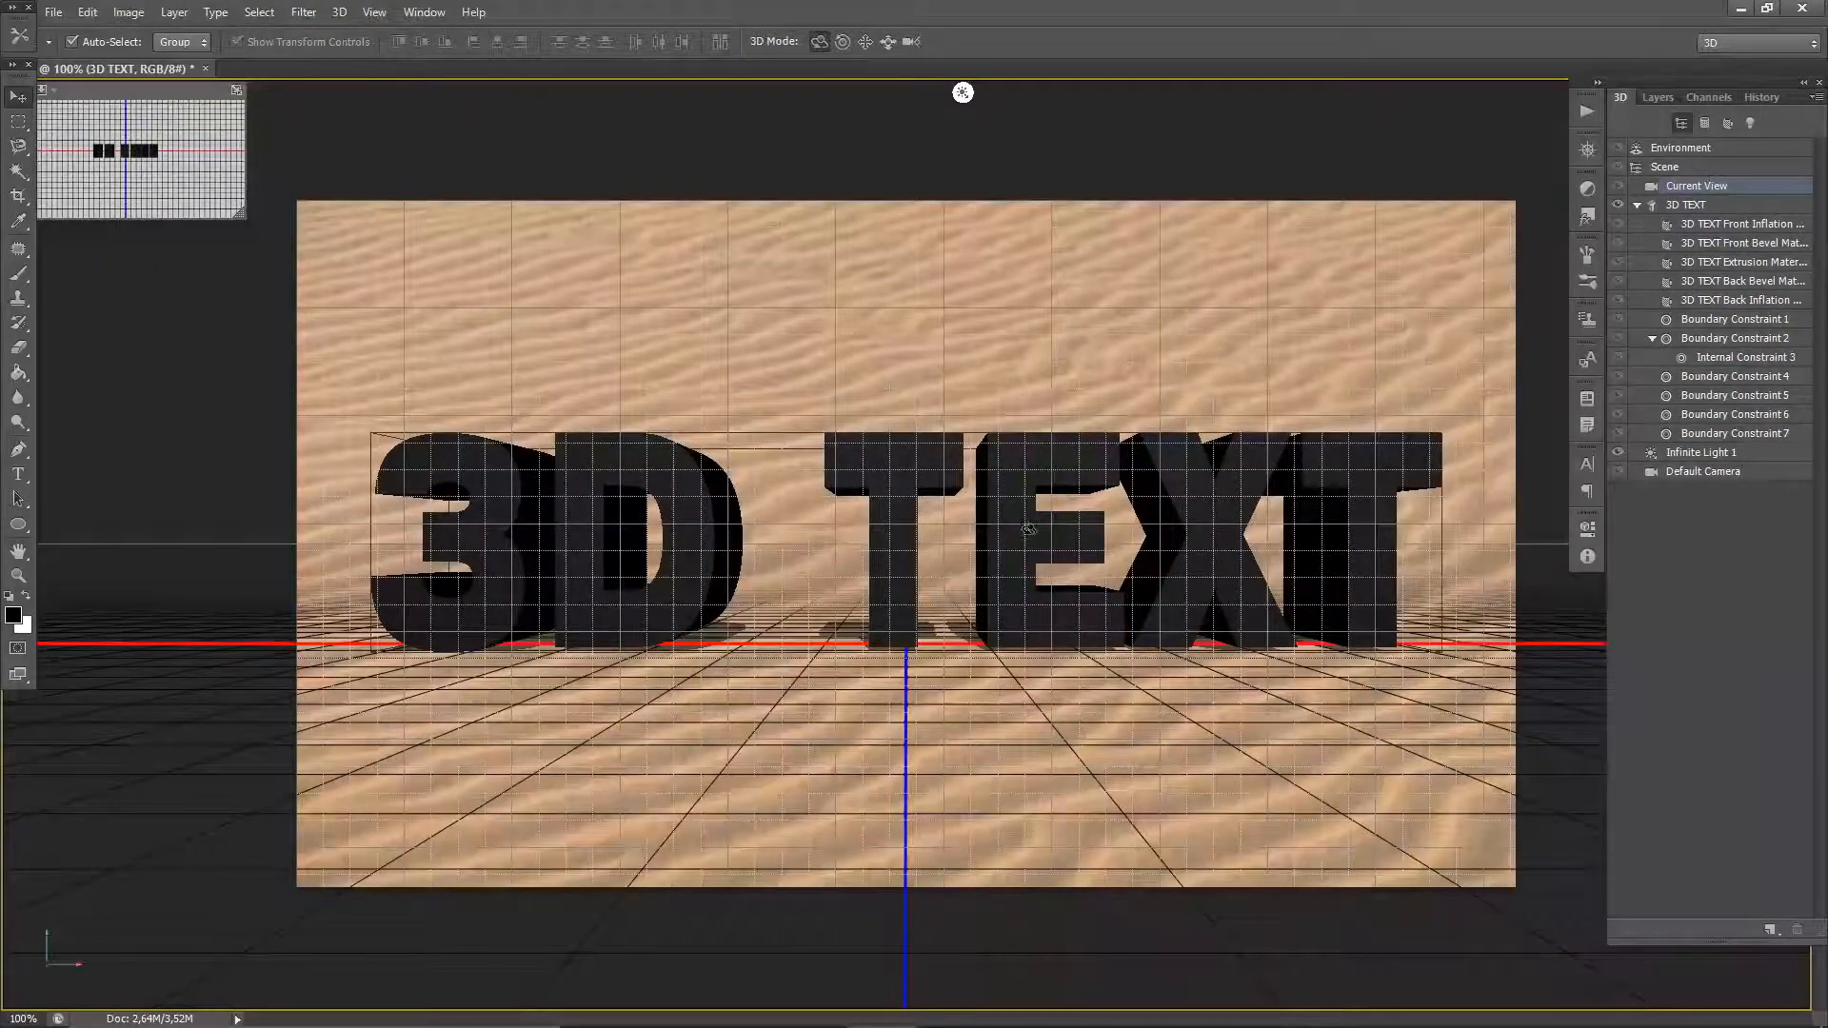
- Set the 3D TEXT mesh's extrusion depth to 200
{"action": "left_click", "coordinate": [1690, 209]}
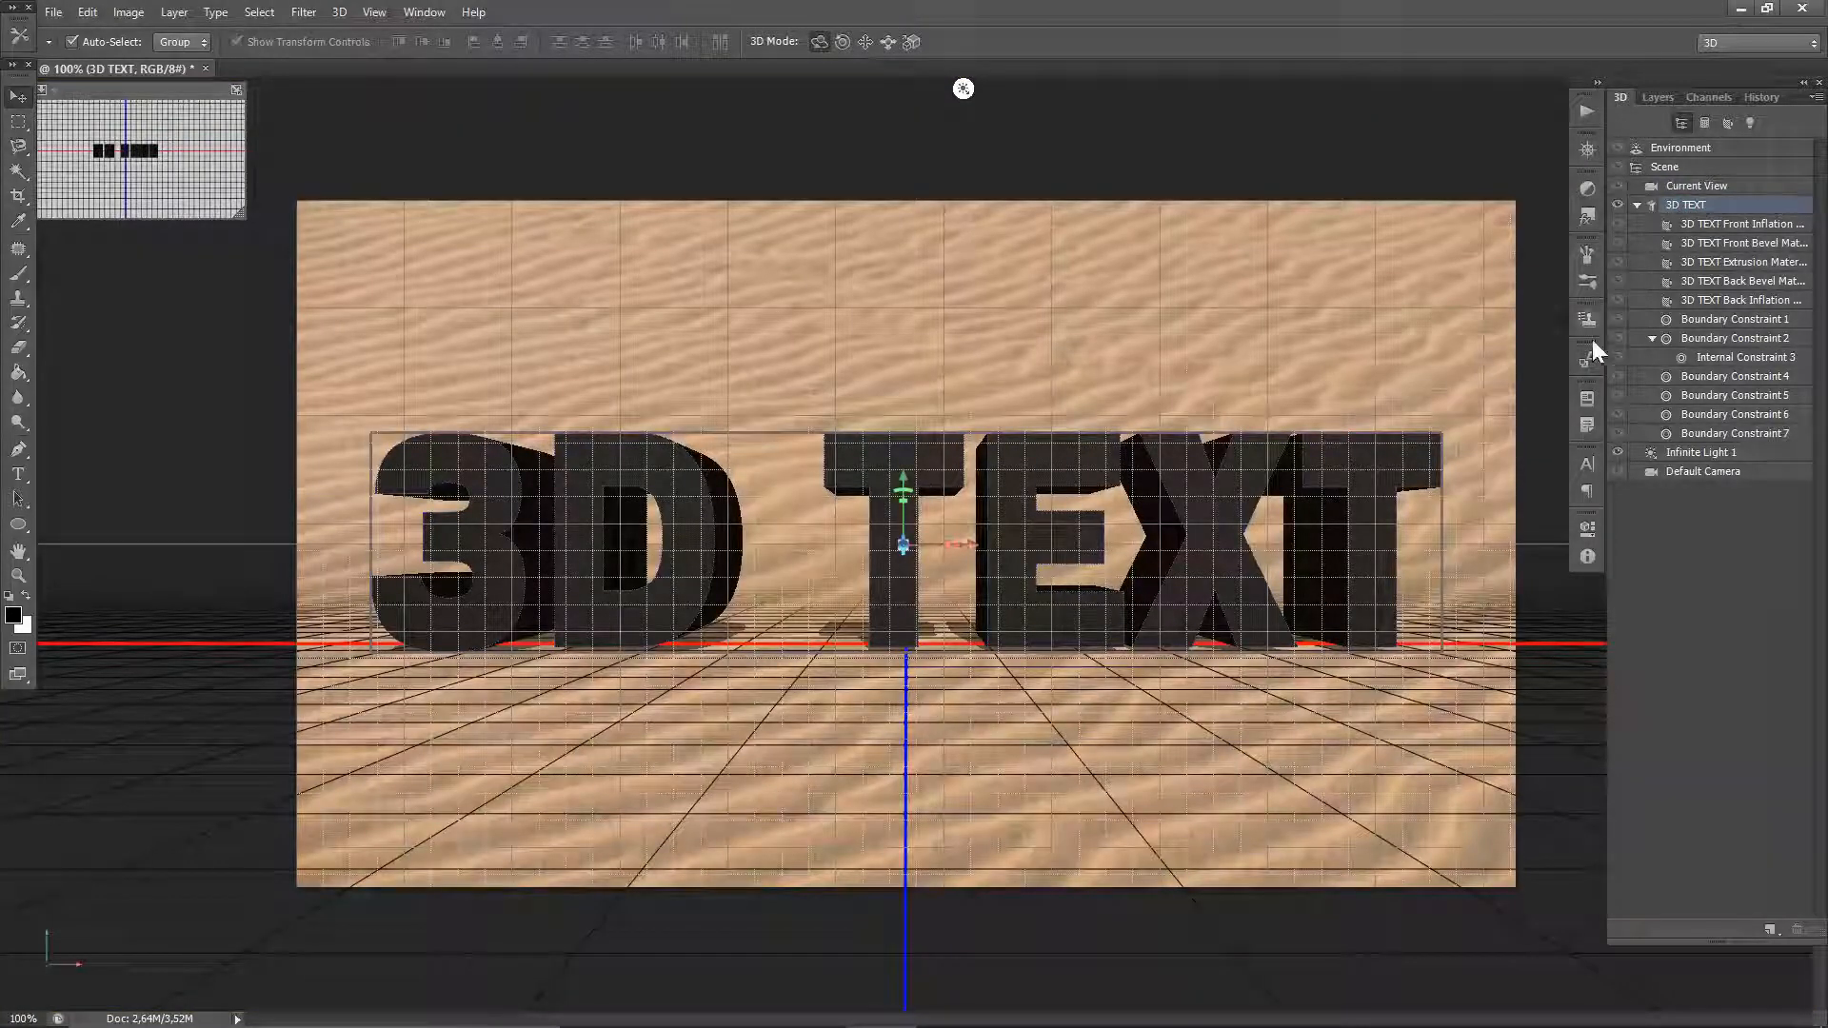
{"action": "left_click", "coordinate": [1586, 529]}
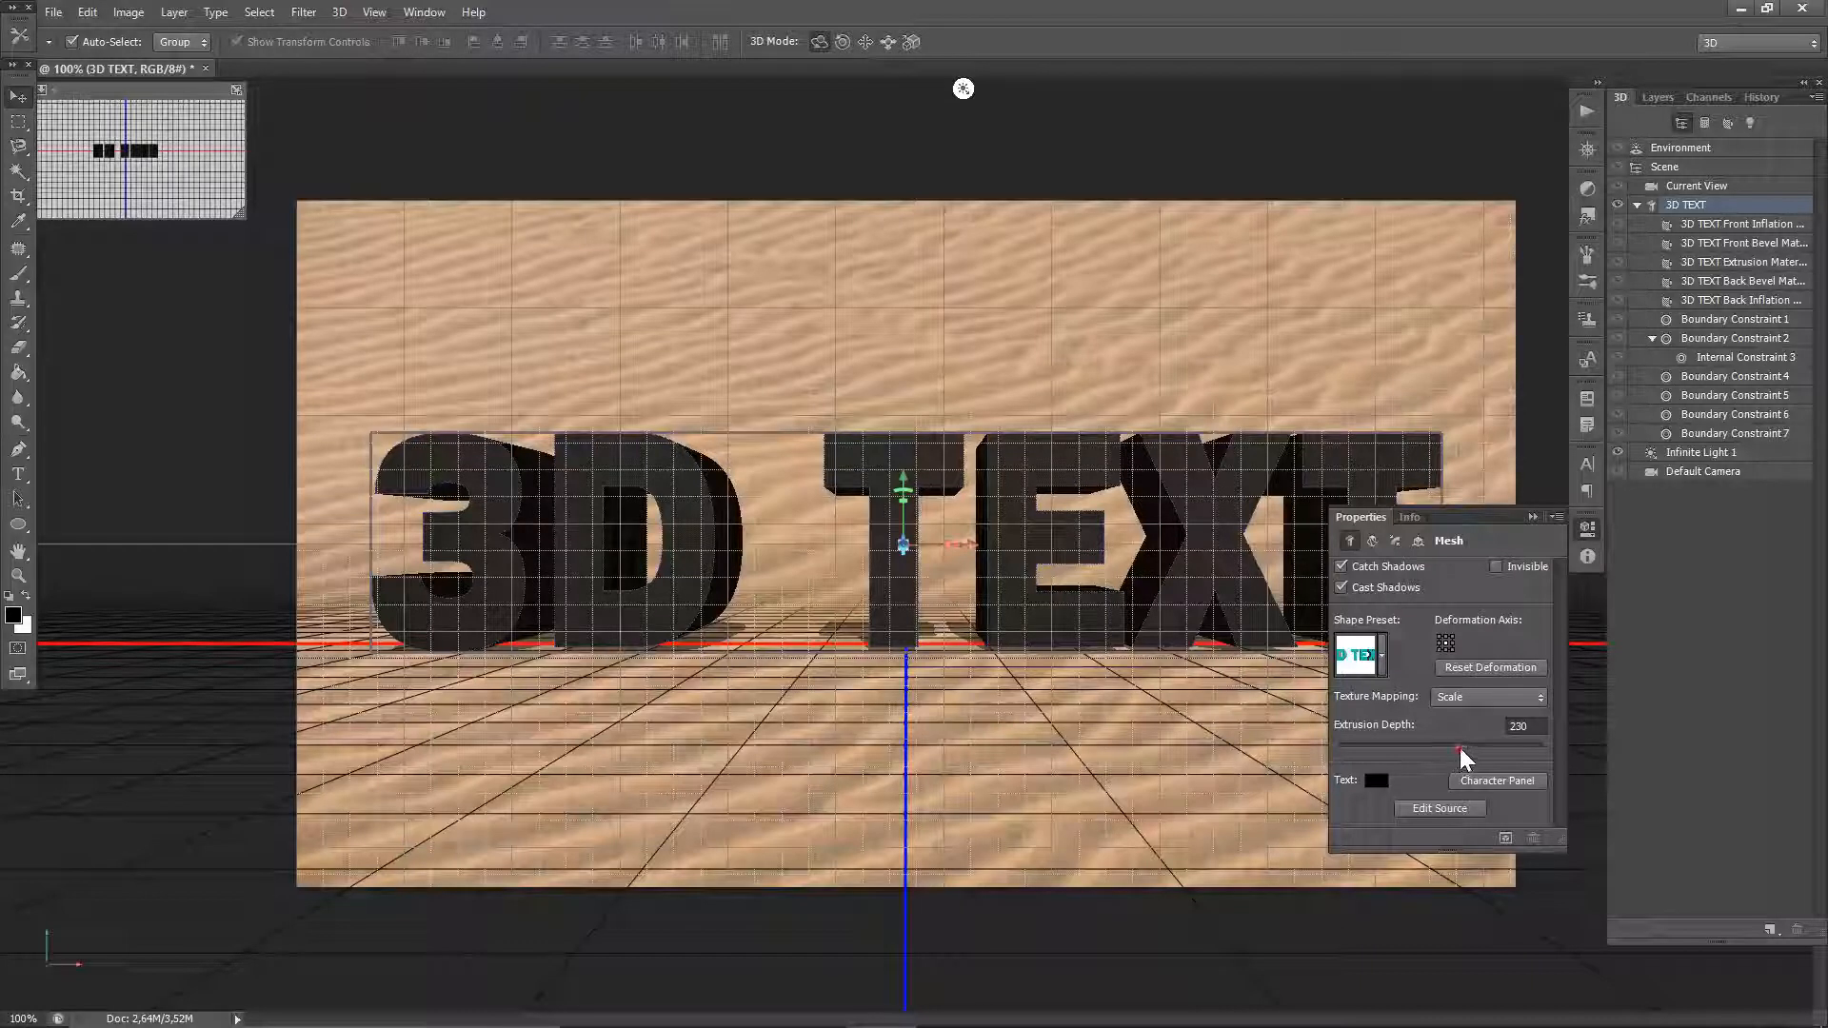
{"action": "left_click_drag", "start_coordinate": [1455, 750], "coordinate": [1463, 749]}
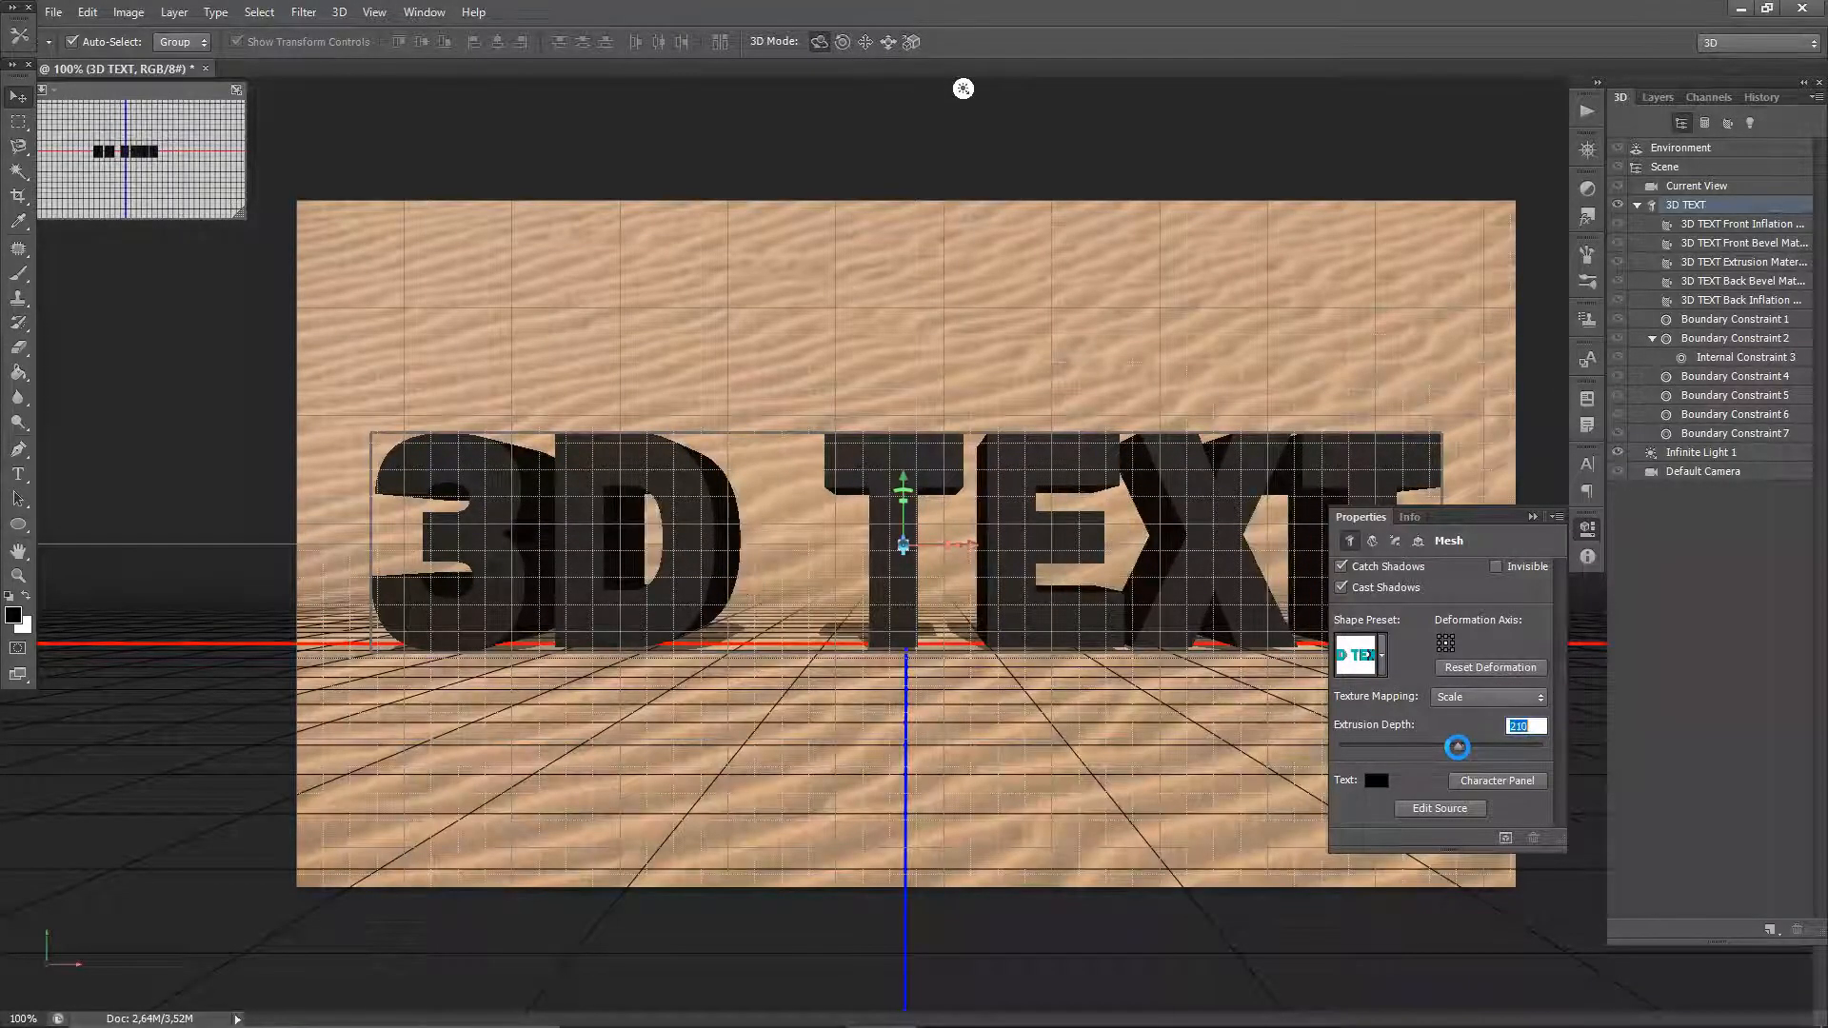
{"action": "type", "text": "210"}
{"action": "key", "text": "Return"}
{"action": "type", "text": "200"}
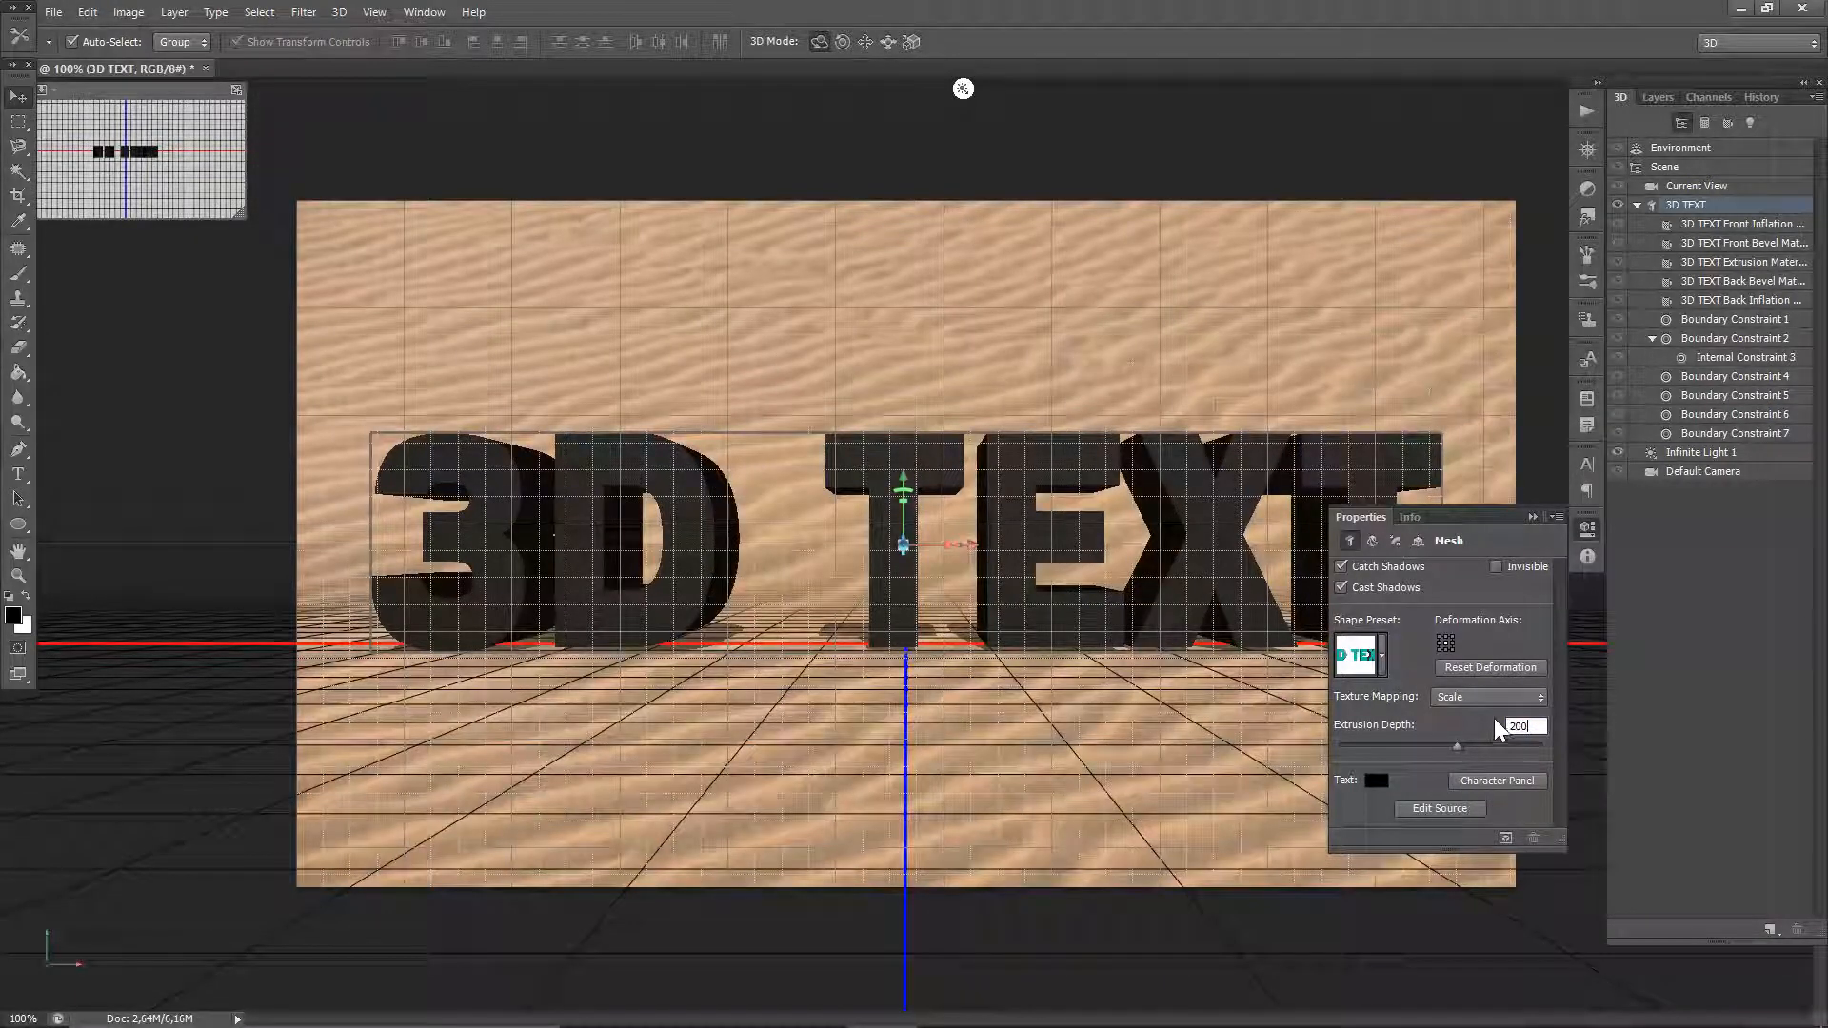
{"action": "key", "text": "Return"}
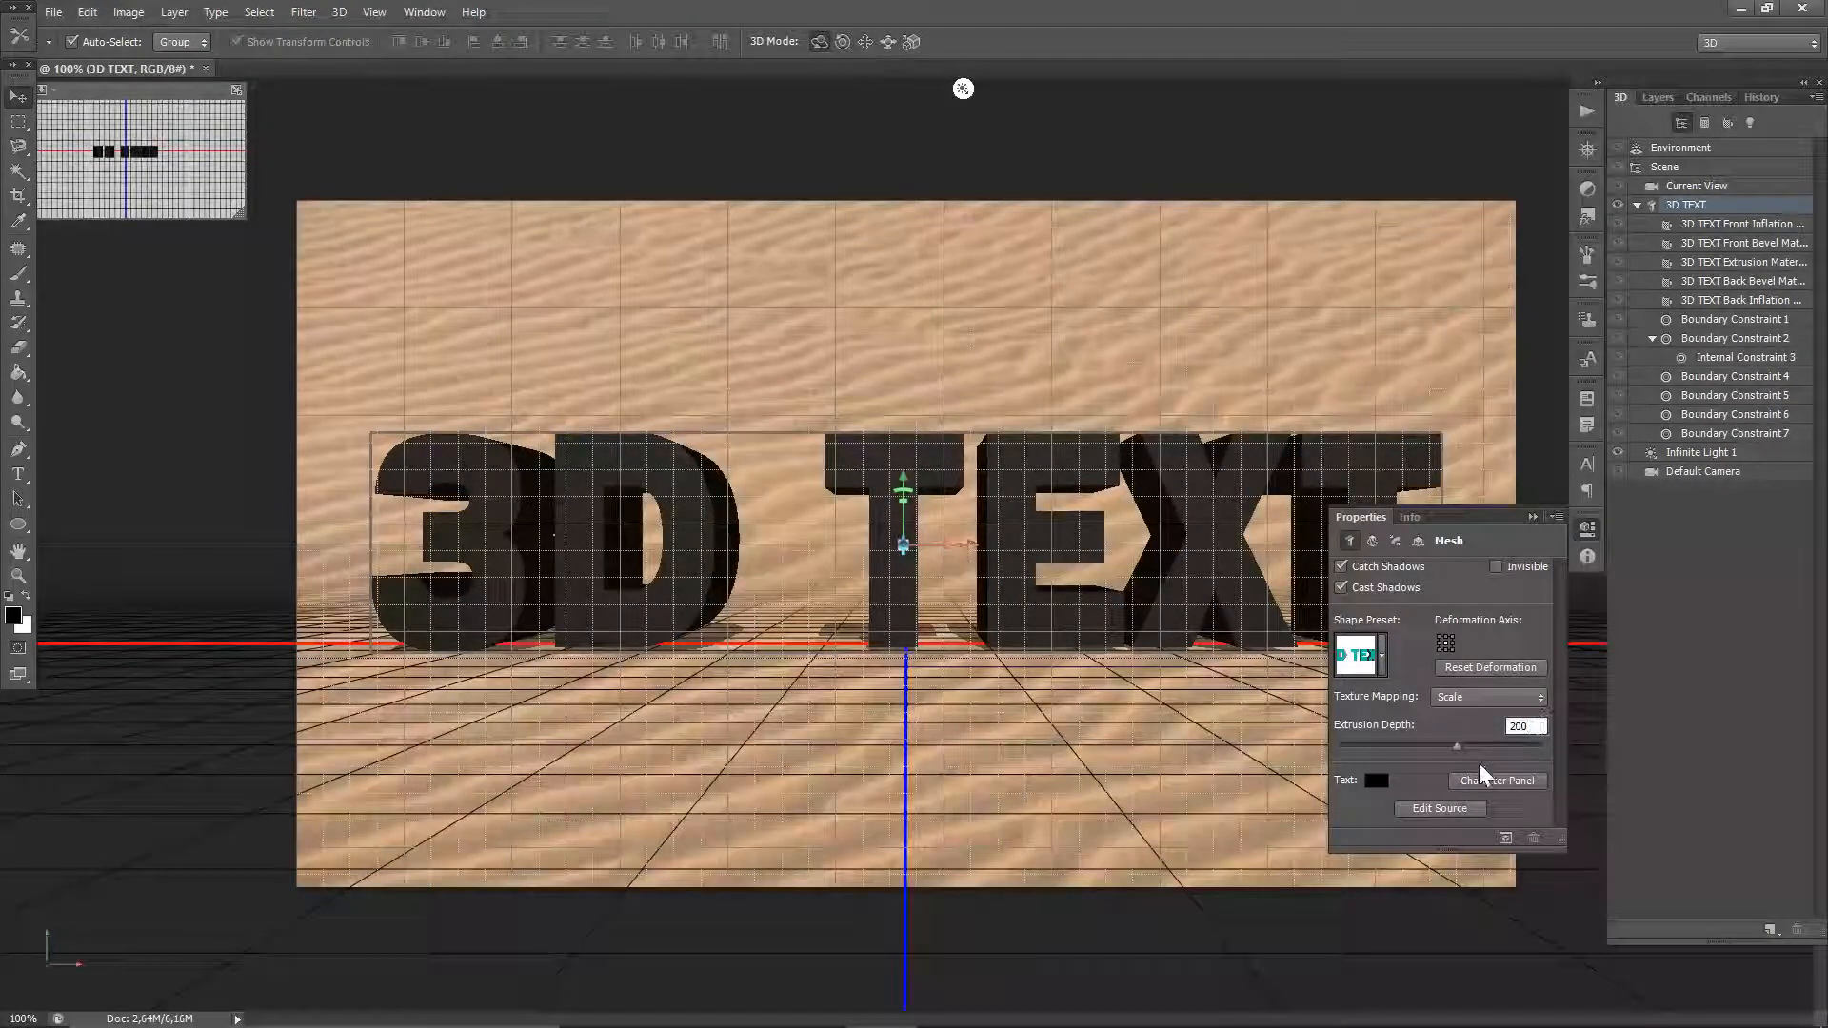
- Apply the third shape preset in the first row to give the 3D TEXT mesh beveled edges
{"action": "left_click", "coordinate": [1384, 655]}
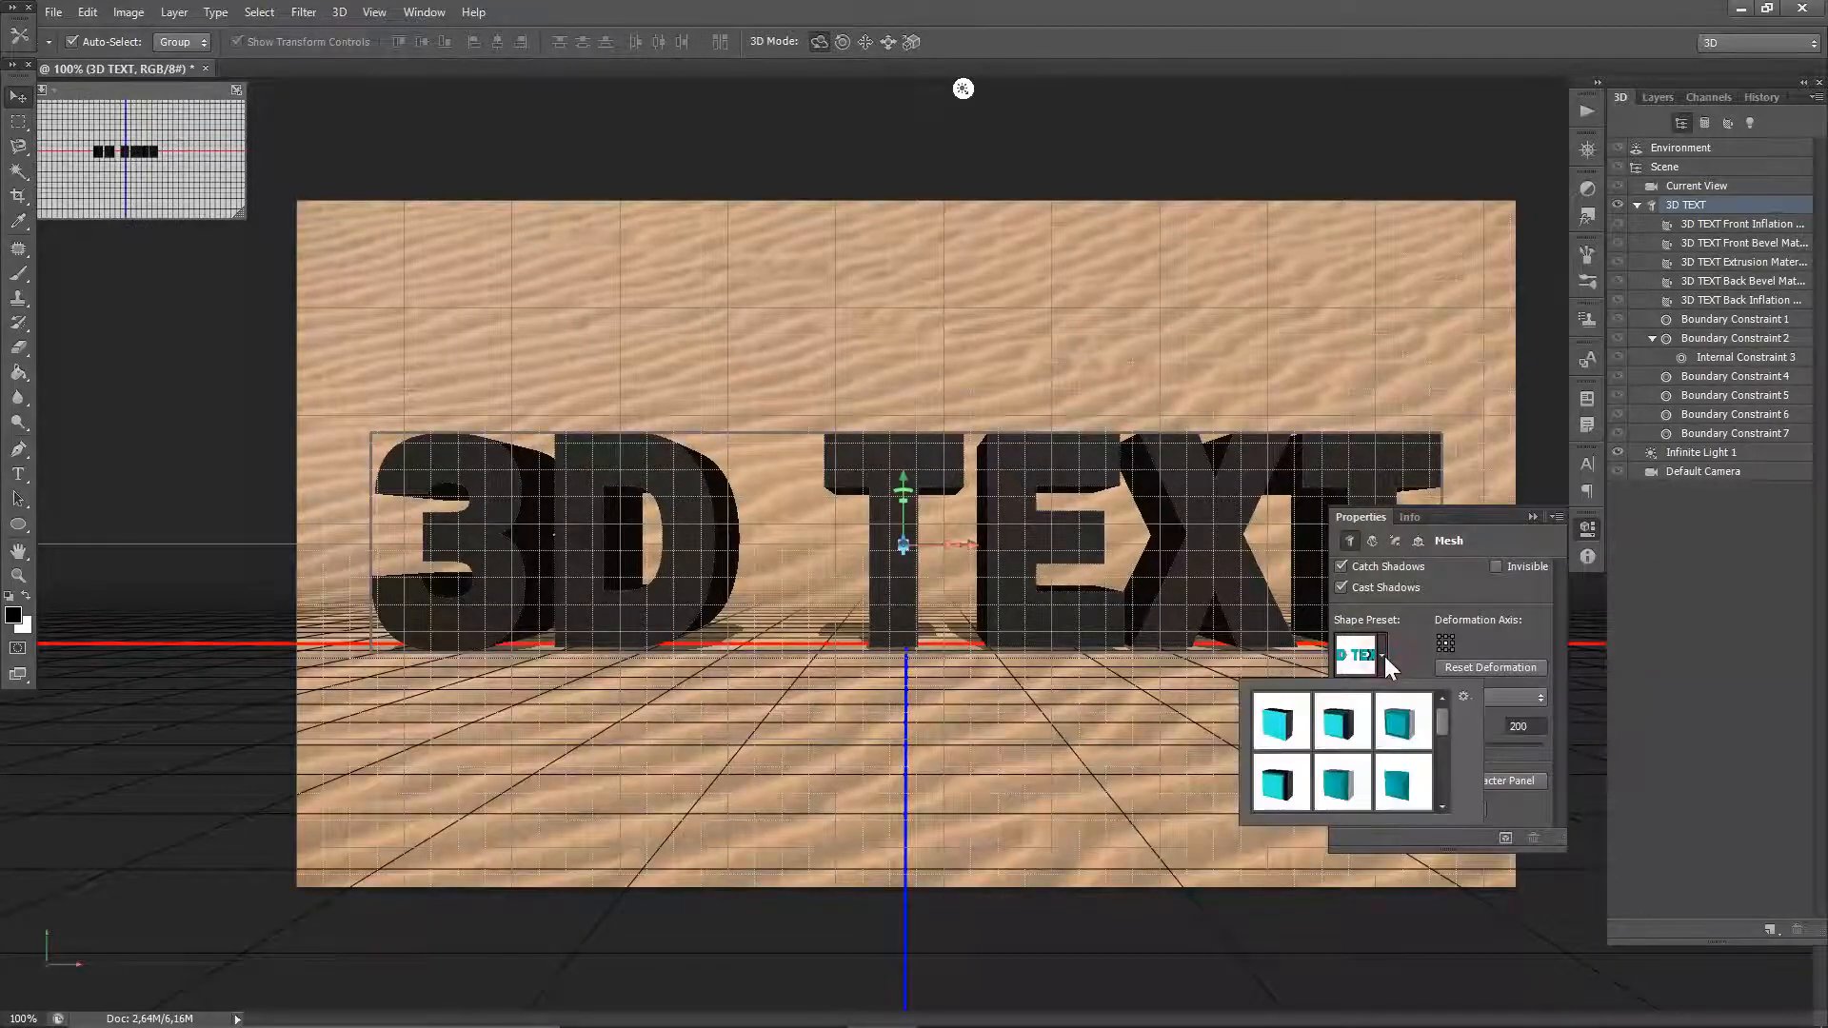
{"action": "left_click", "coordinate": [1408, 726]}
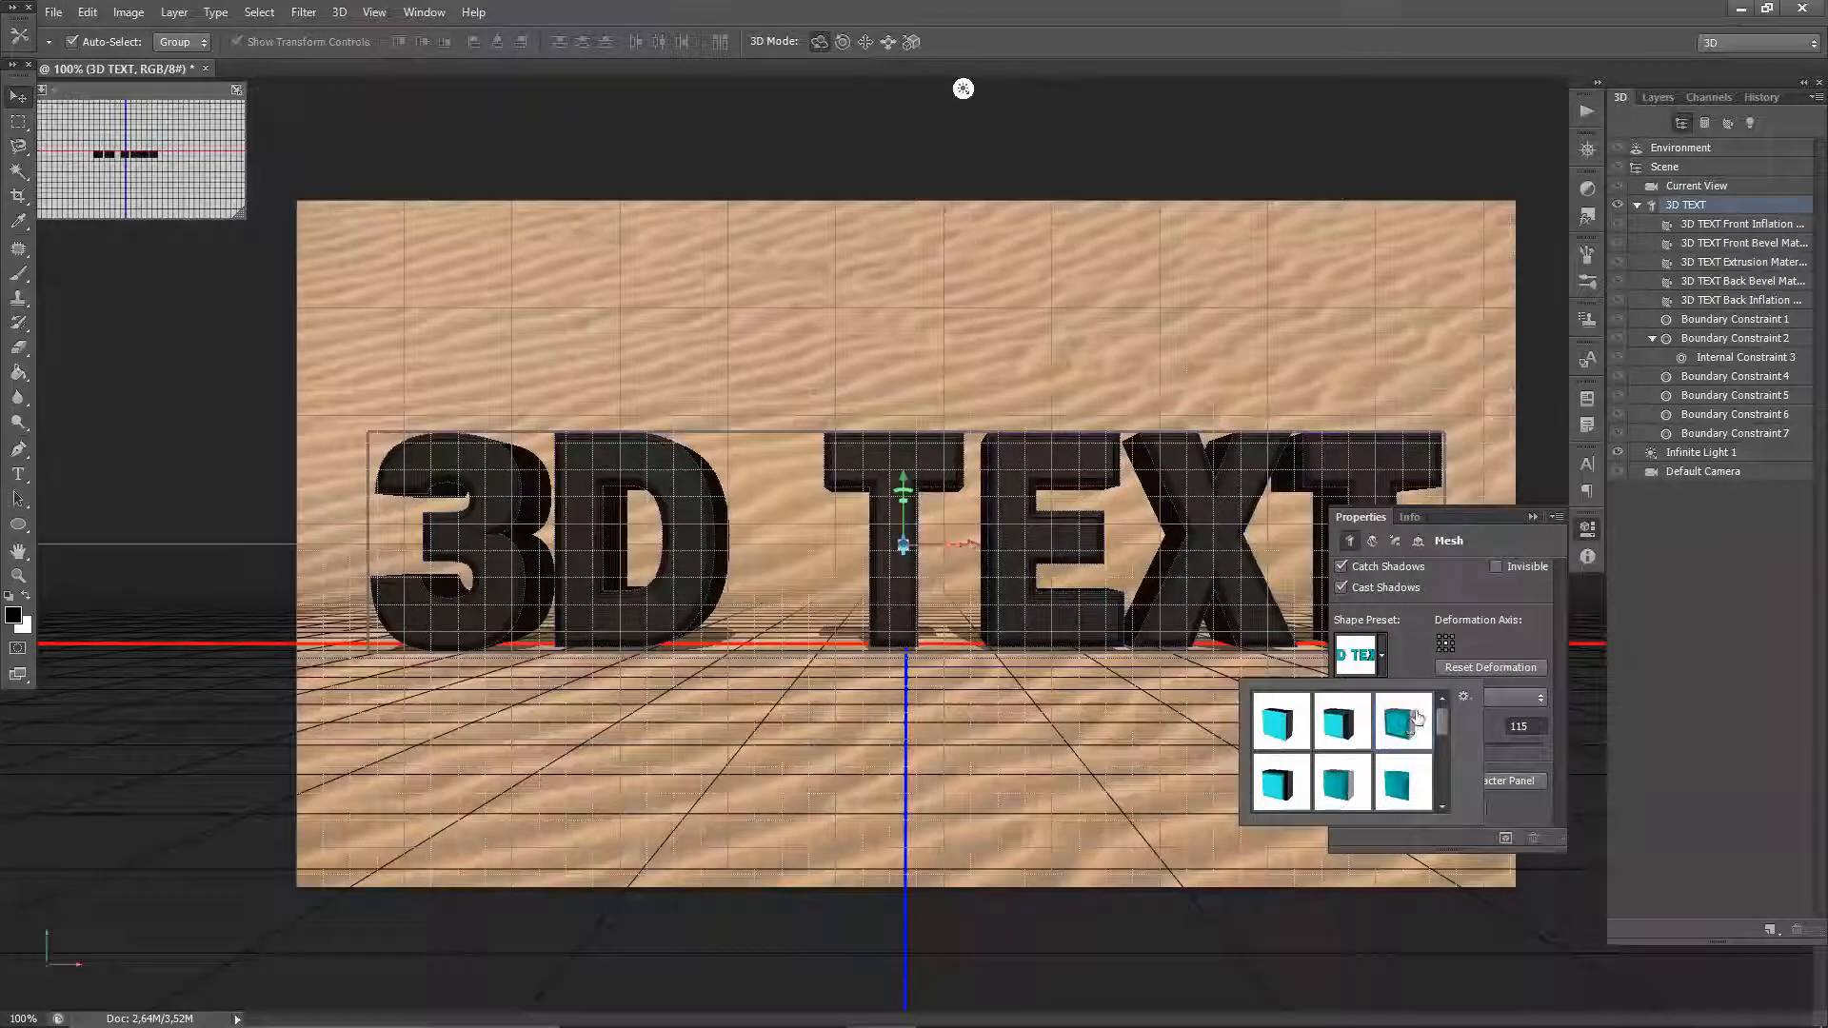
{"action": "left_click", "coordinate": [1508, 540]}
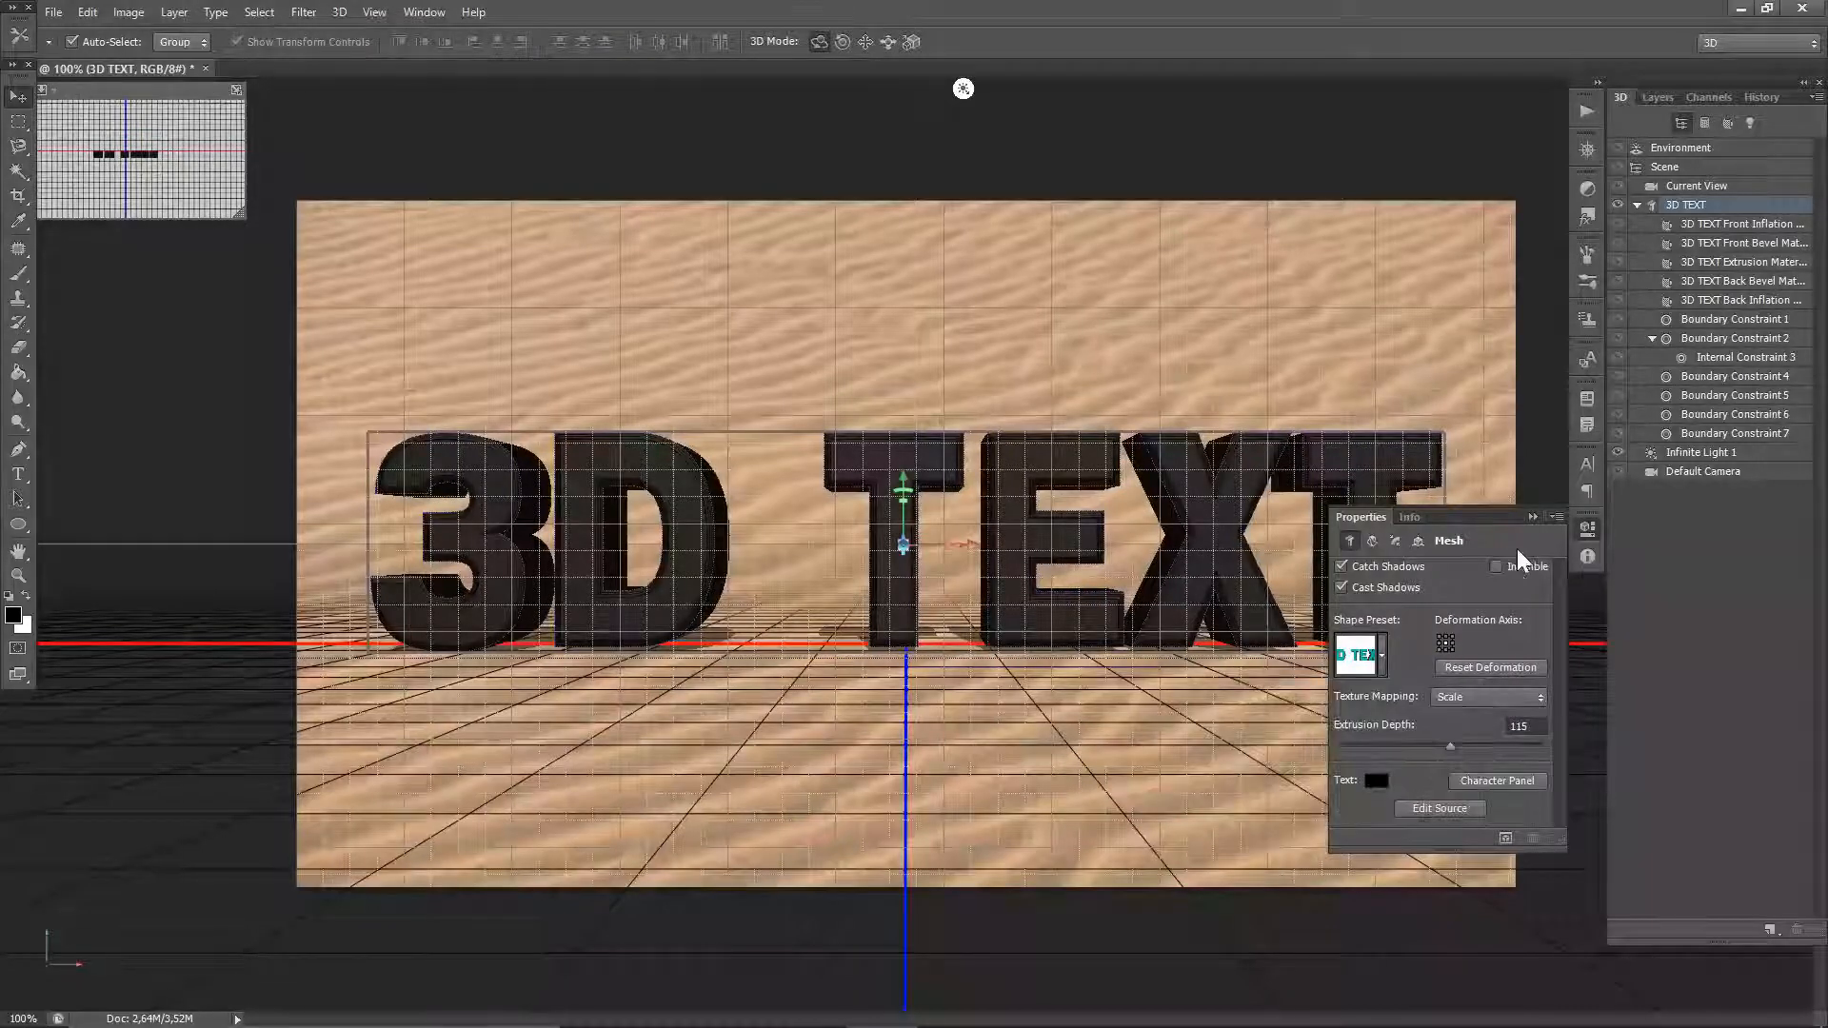
- Set the diffuse color of the 3D TEXT Front Inflation Material to dark gray 575757
{"action": "double_click", "coordinate": [1722, 229]}
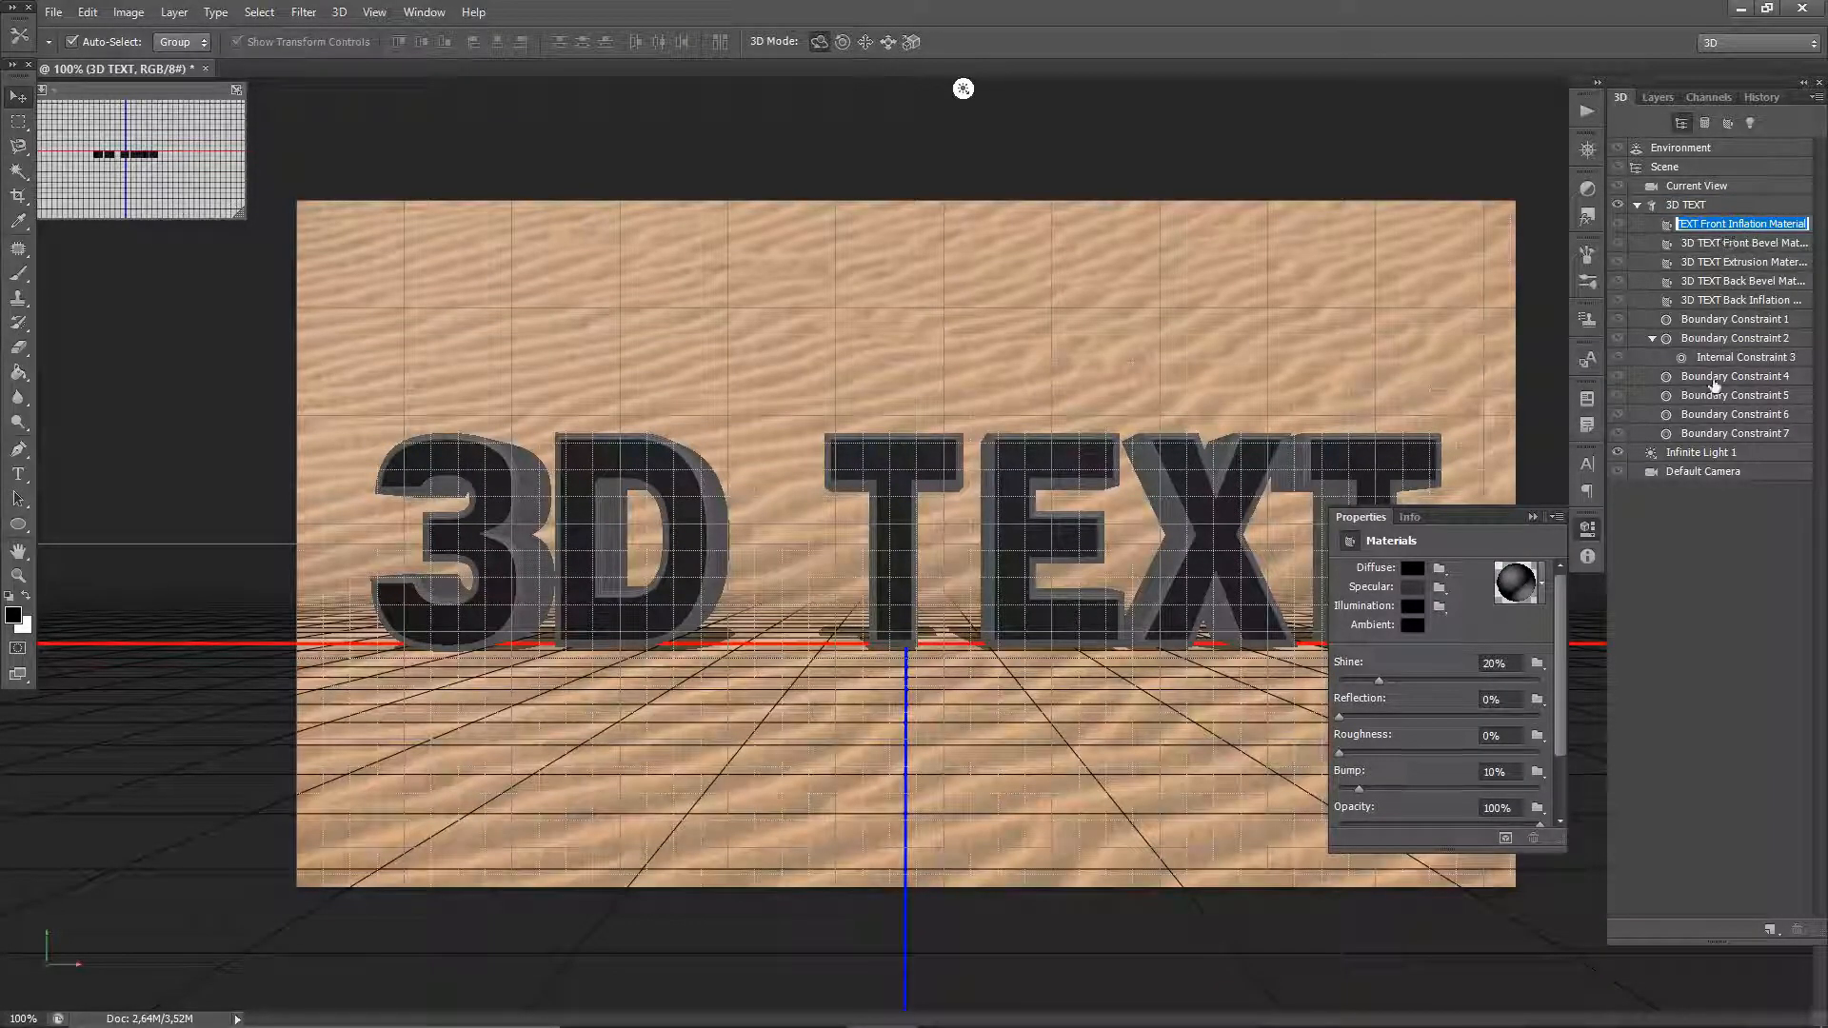
{"action": "left_click", "coordinate": [1415, 571]}
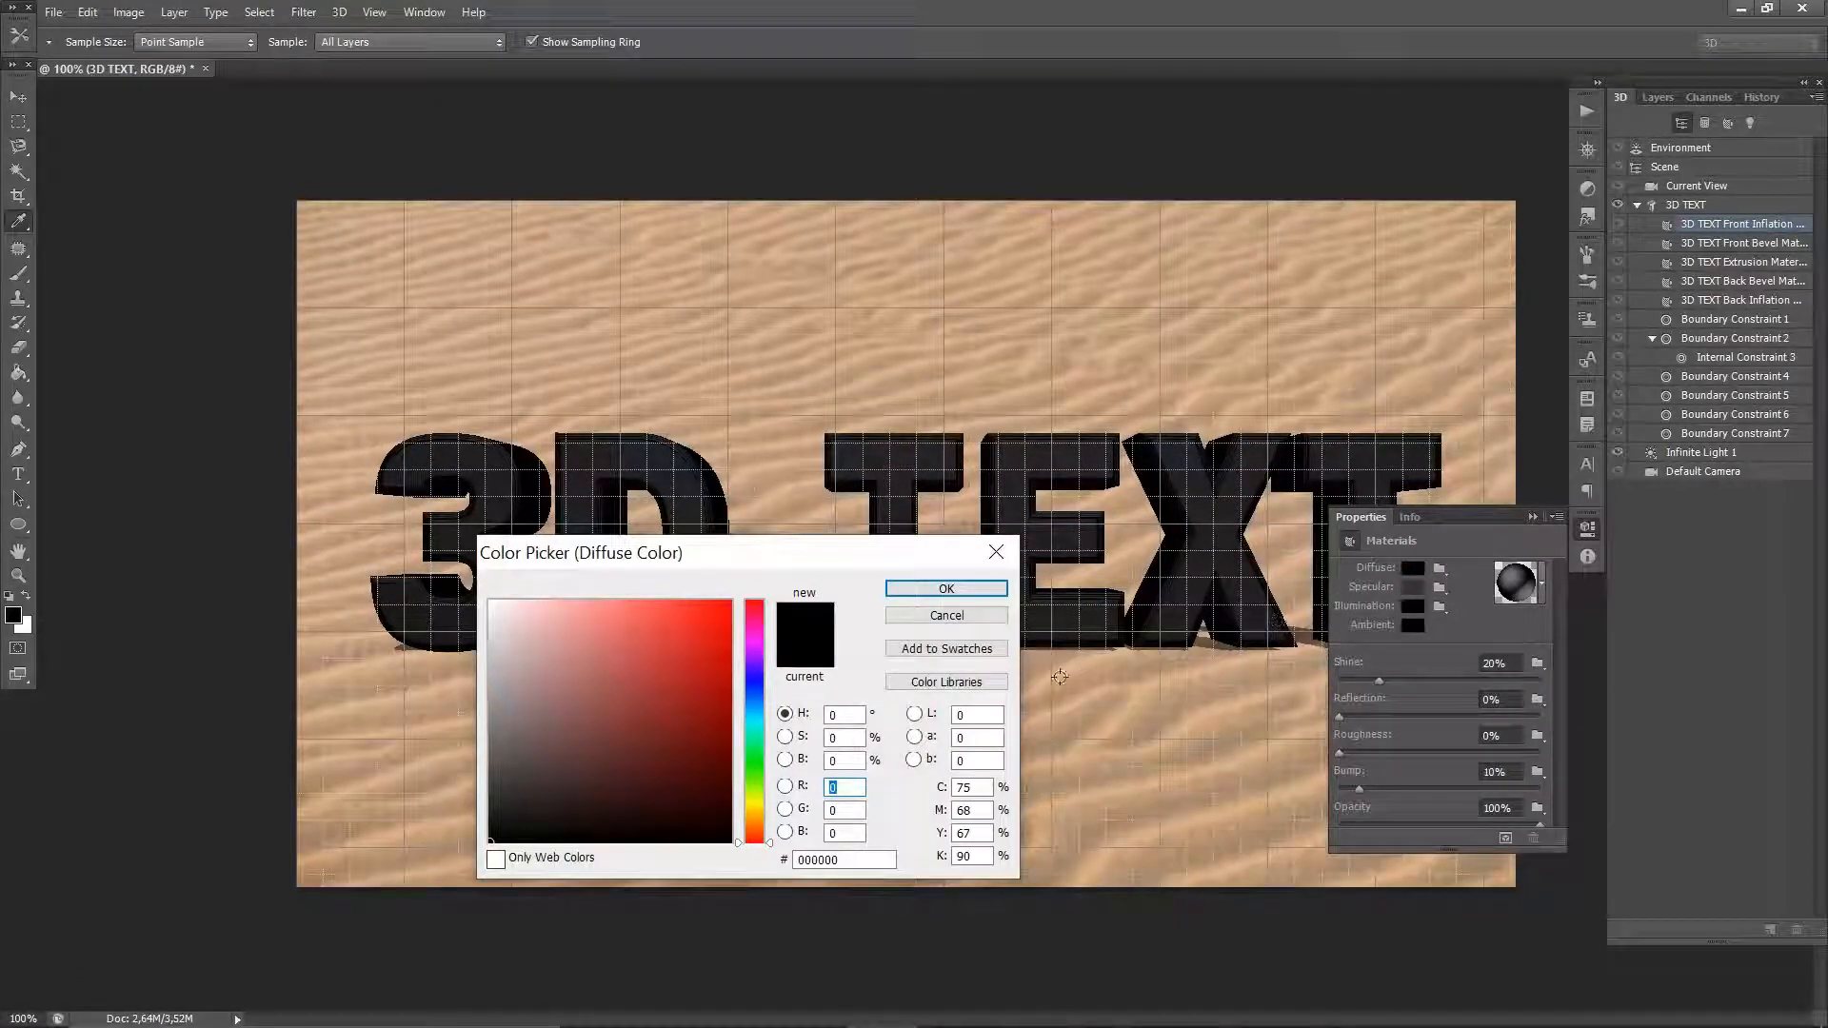
{"action": "left_click_drag", "start_coordinate": [505, 760], "coordinate": [457, 755]}
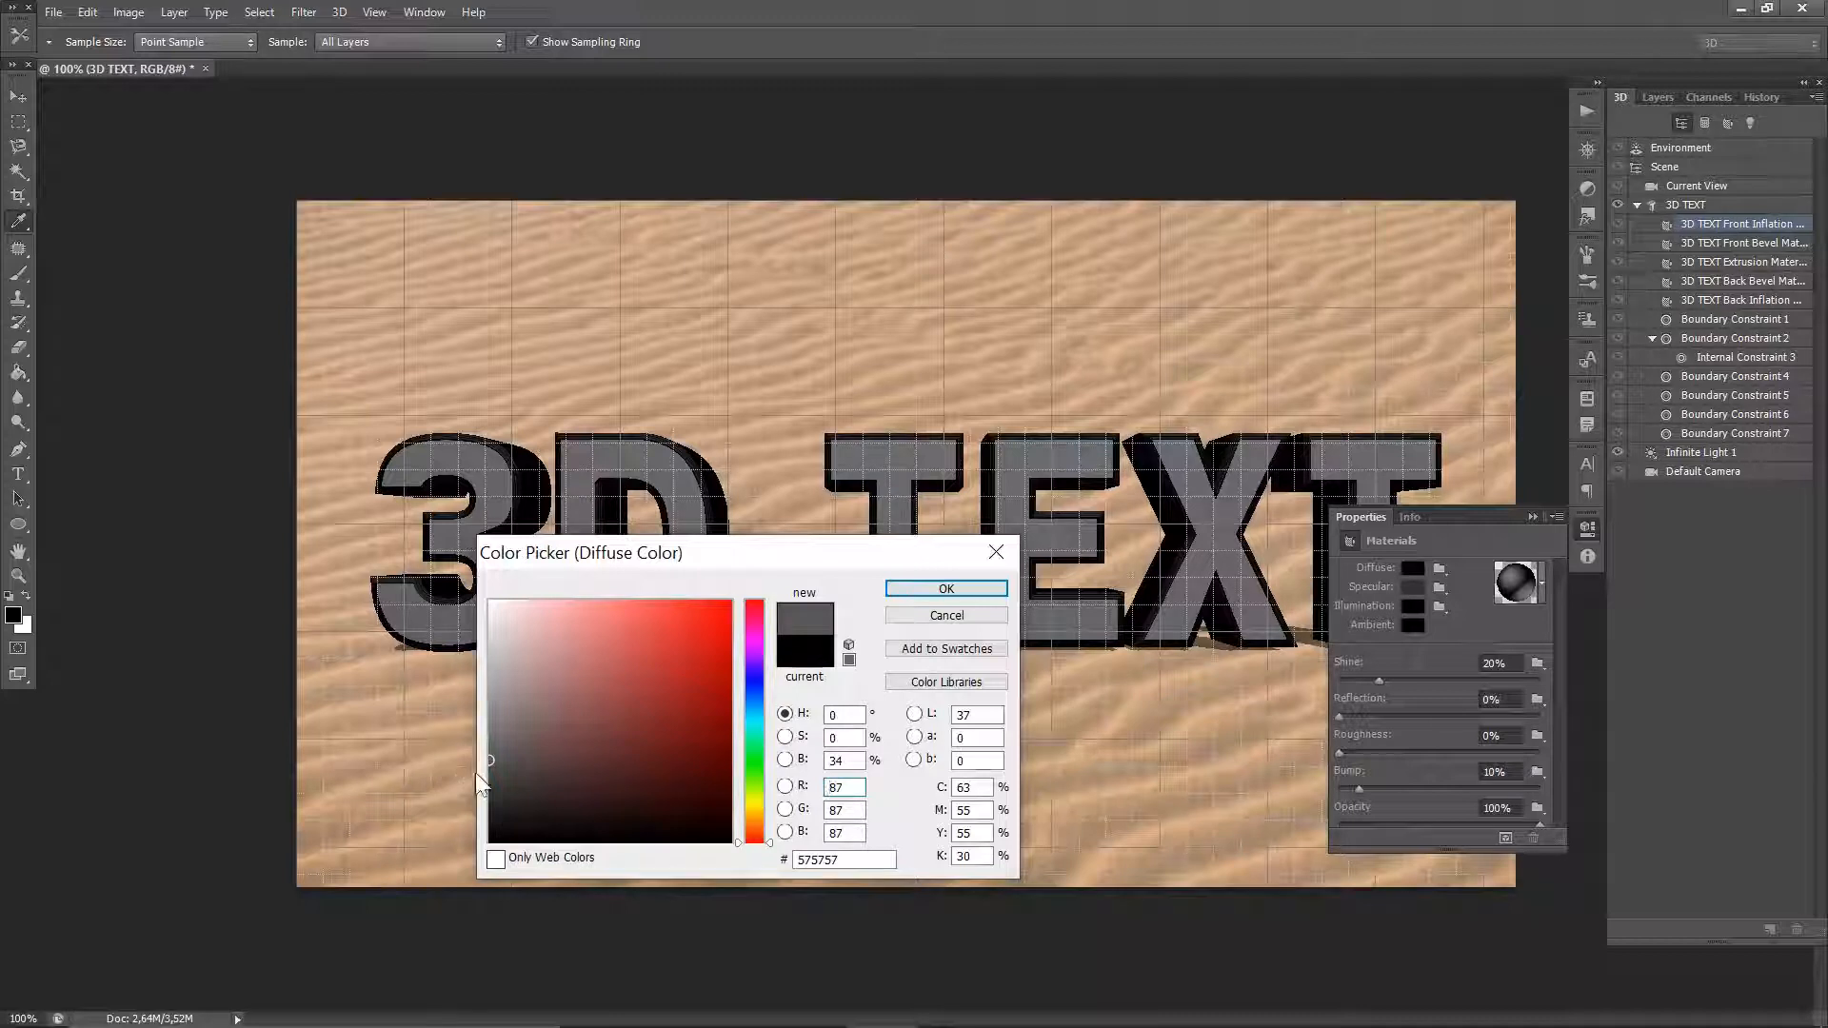
{"action": "left_click", "coordinate": [916, 590]}
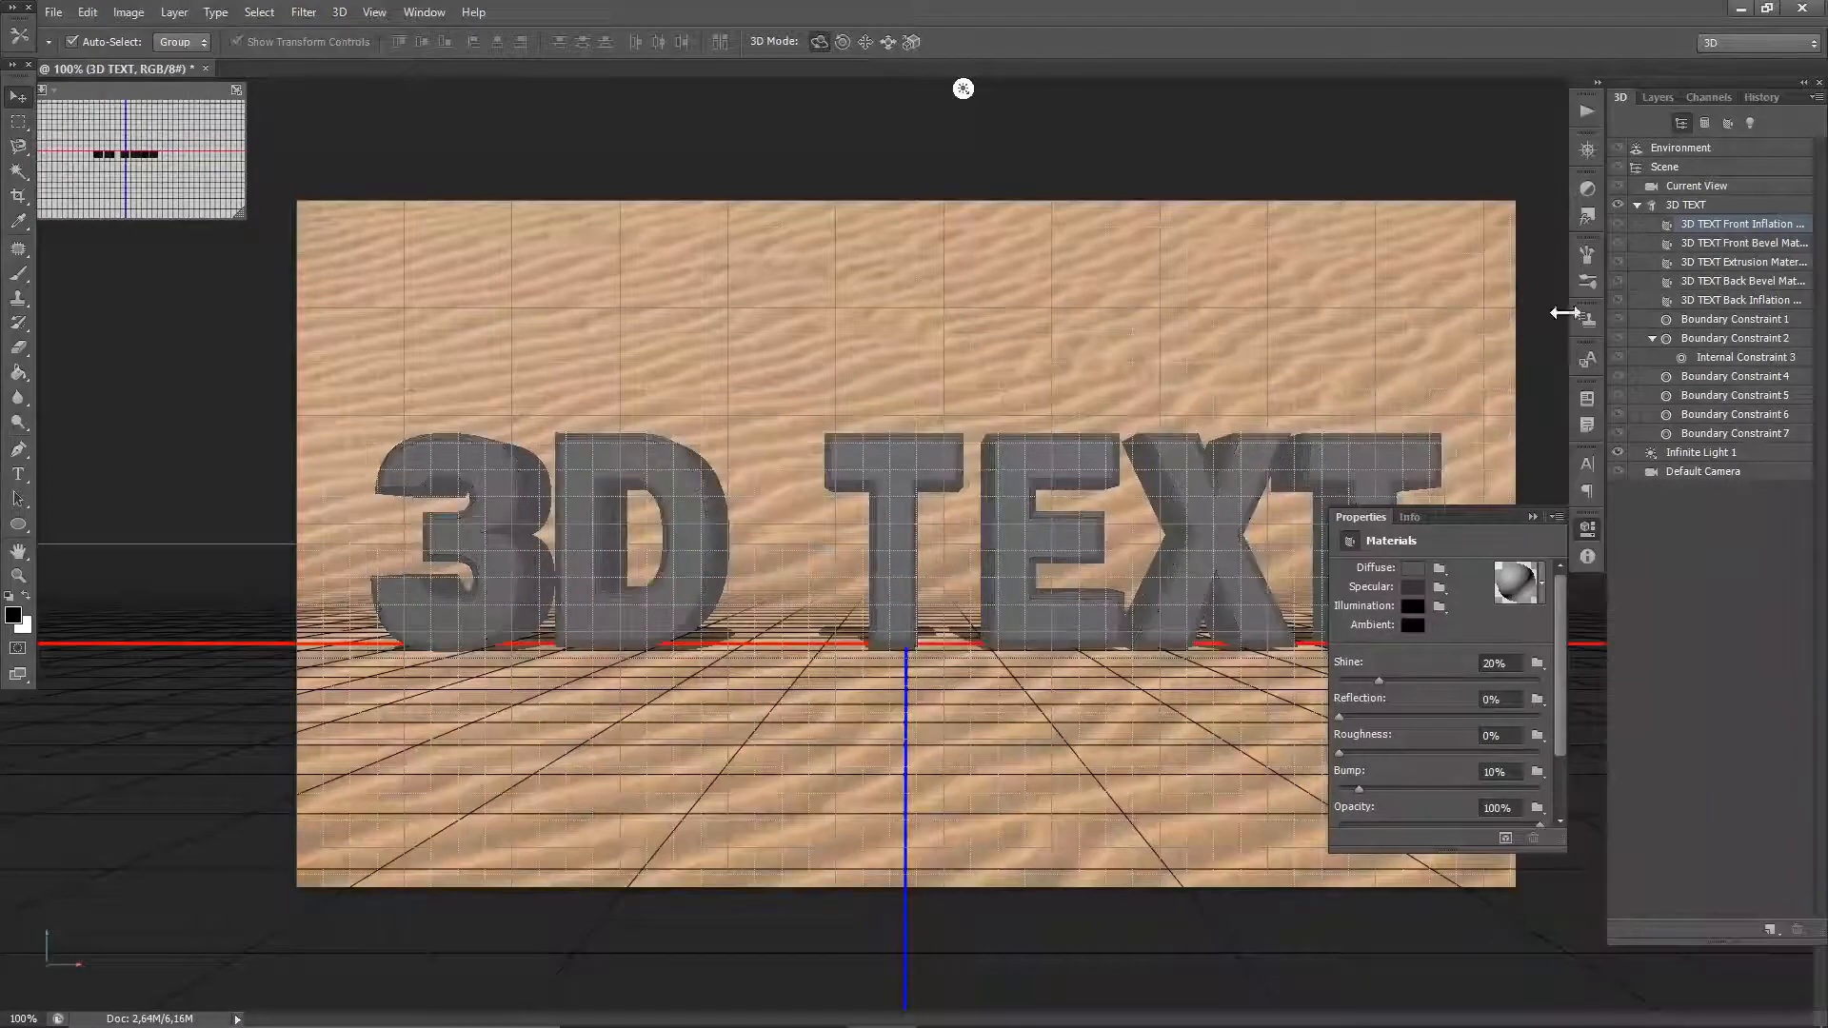
- Set the diffuse color of the 3D TEXT Front Bevel Material to white ffffff
{"action": "left_click", "coordinate": [1752, 245]}
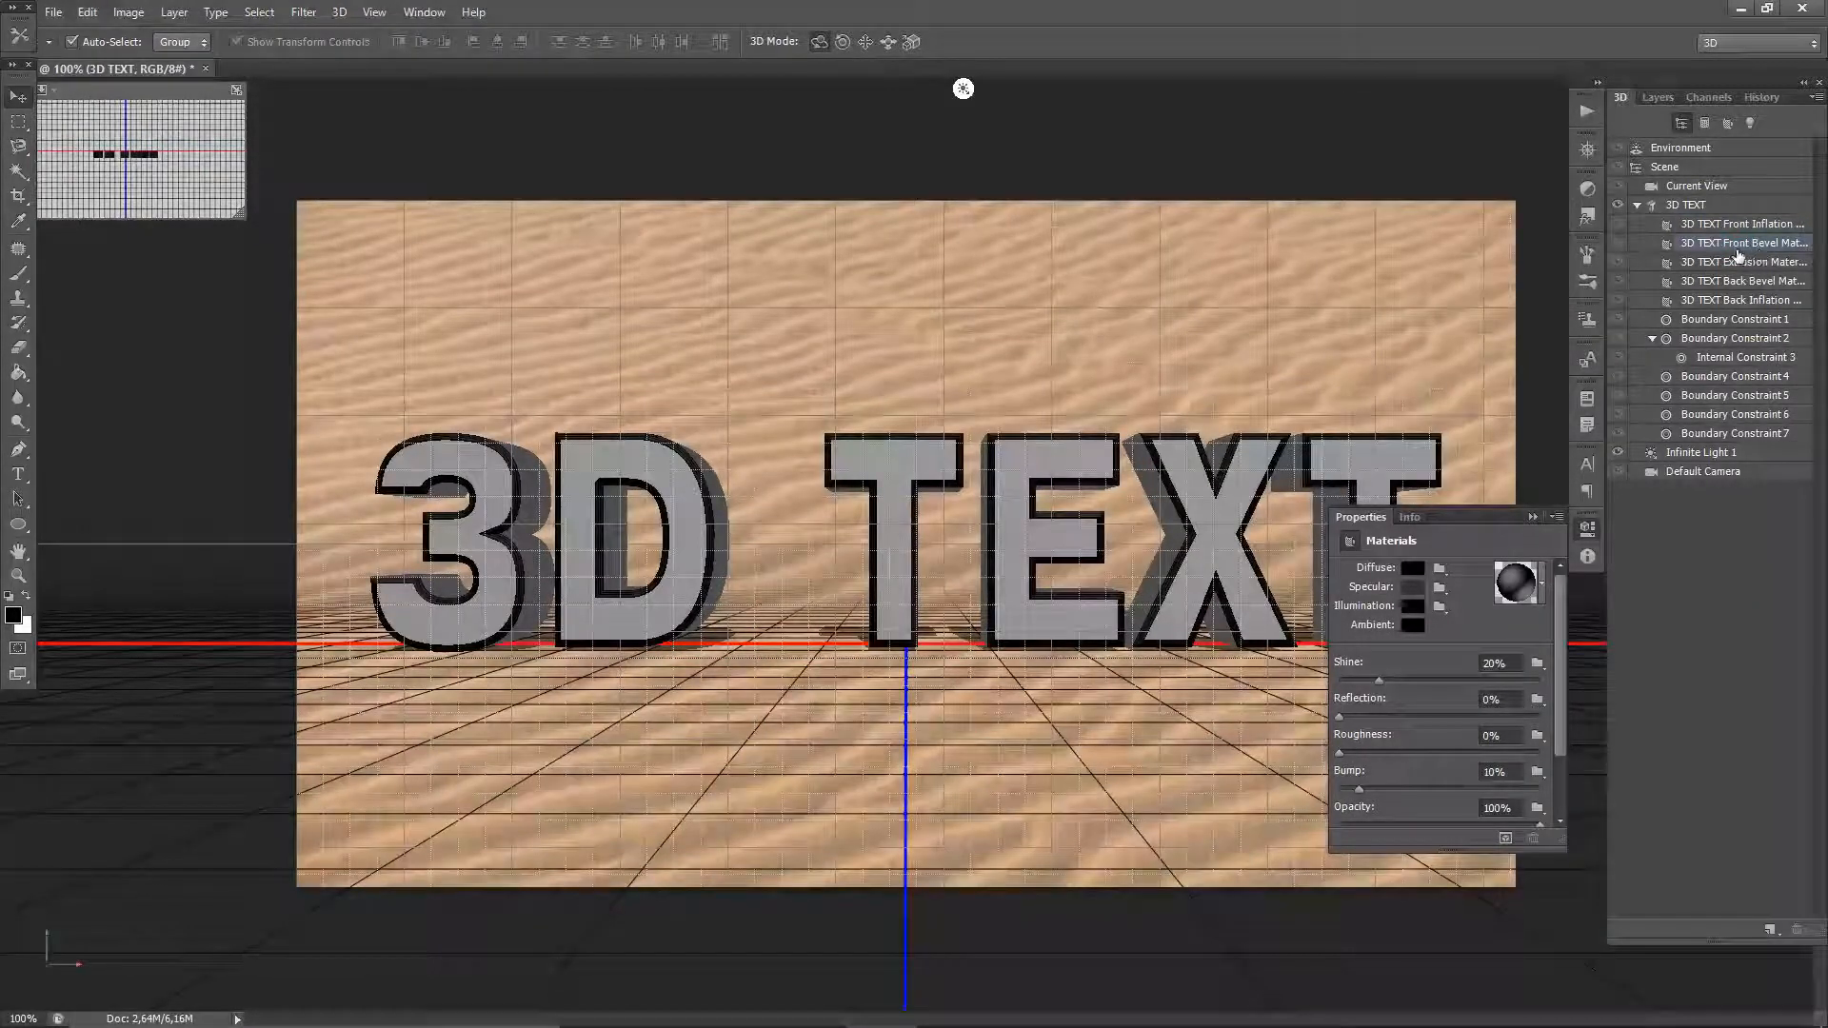
{"action": "left_click", "coordinate": [1414, 573]}
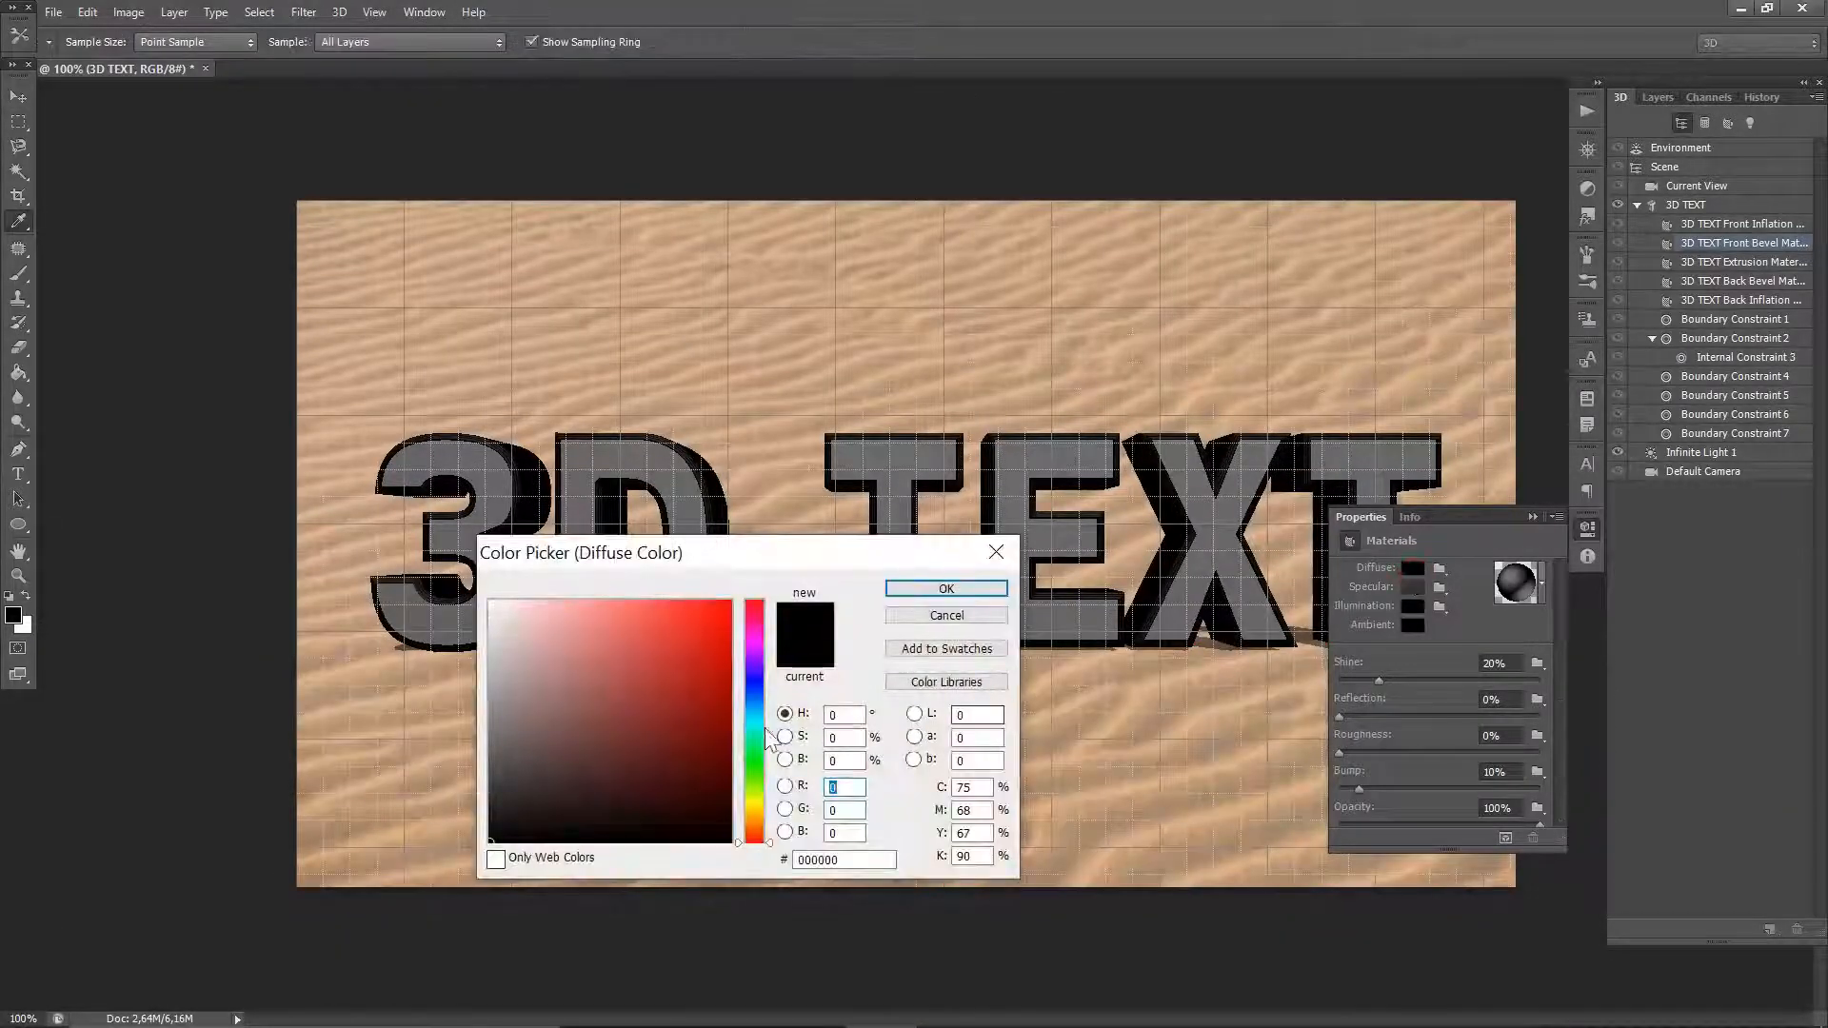
{"action": "mouse_move", "coordinate": [611, 714]}
{"action": "left_mouse_down"}
{"action": "mouse_move", "coordinate": [514, 640]}
{"action": "mouse_move", "coordinate": [463, 571]}
{"action": "mouse_move", "coordinate": [489, 606]}
{"action": "left_mouse_up"}
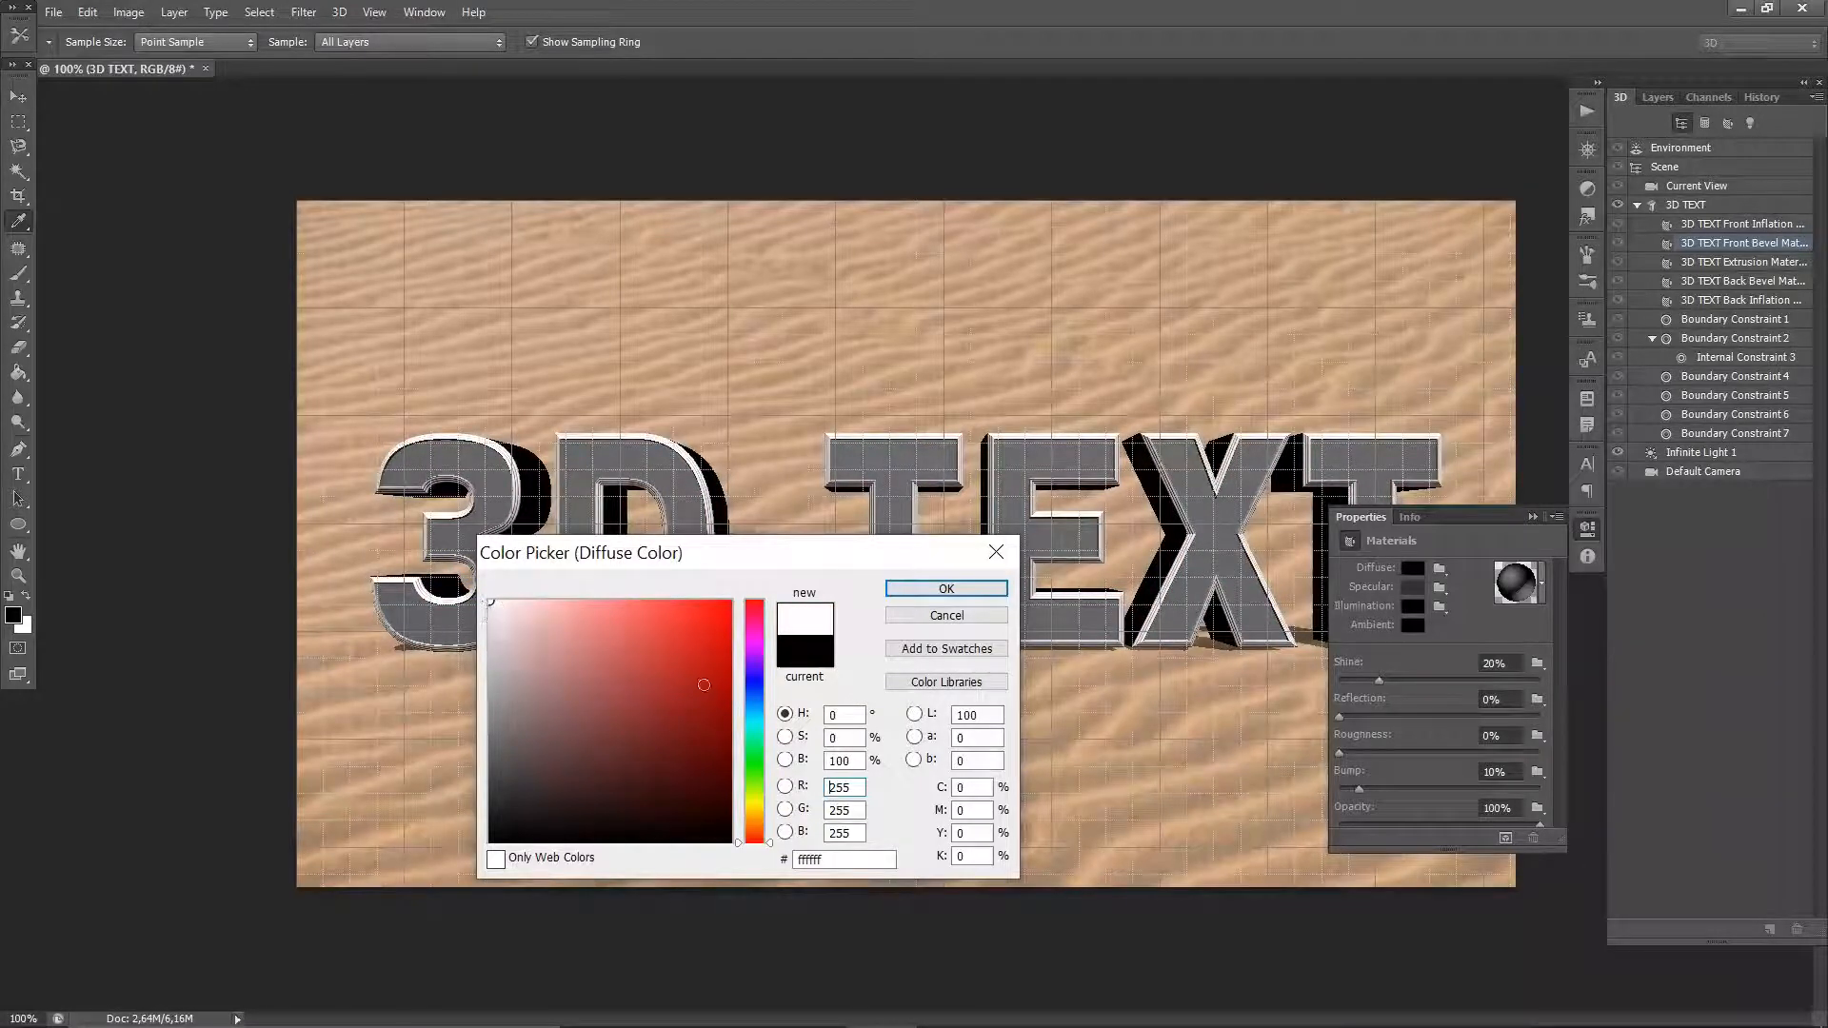
{"action": "left_click", "coordinate": [947, 589]}
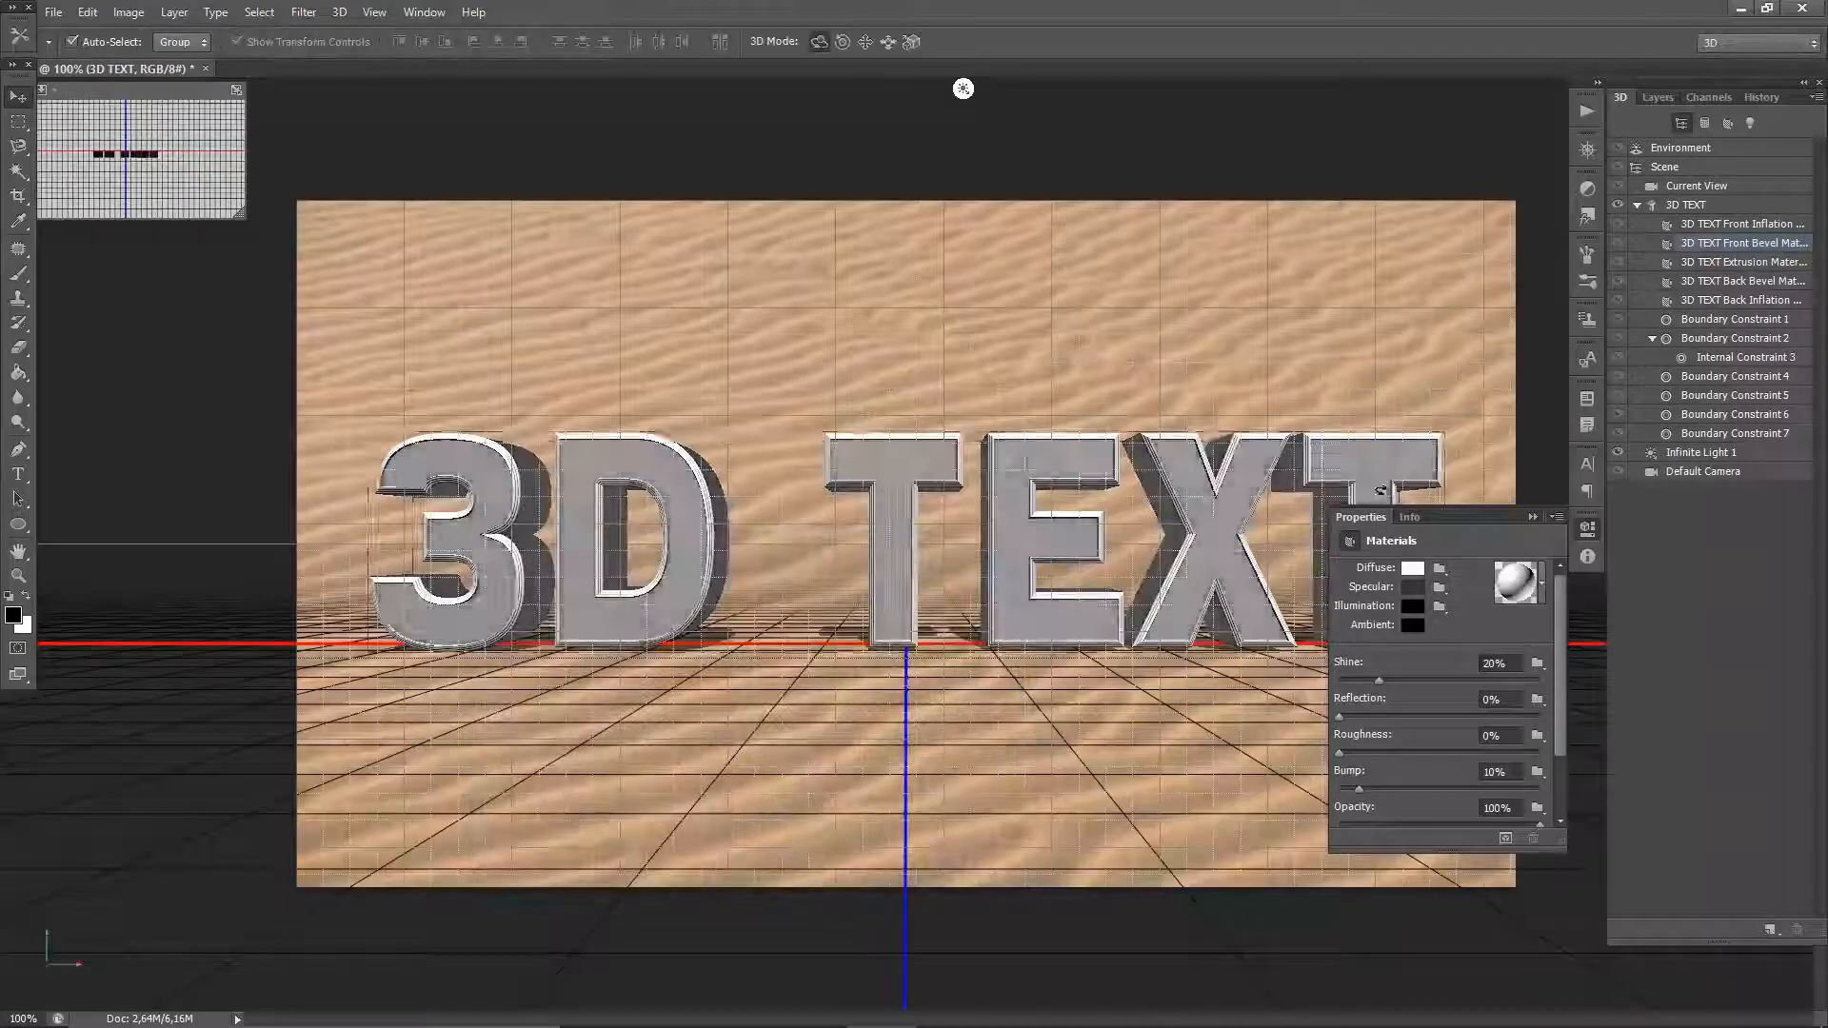
- Set the diffuse color of the 3D TEXT Extrusion Material to orange ff5400
{"action": "left_click", "coordinate": [1726, 263]}
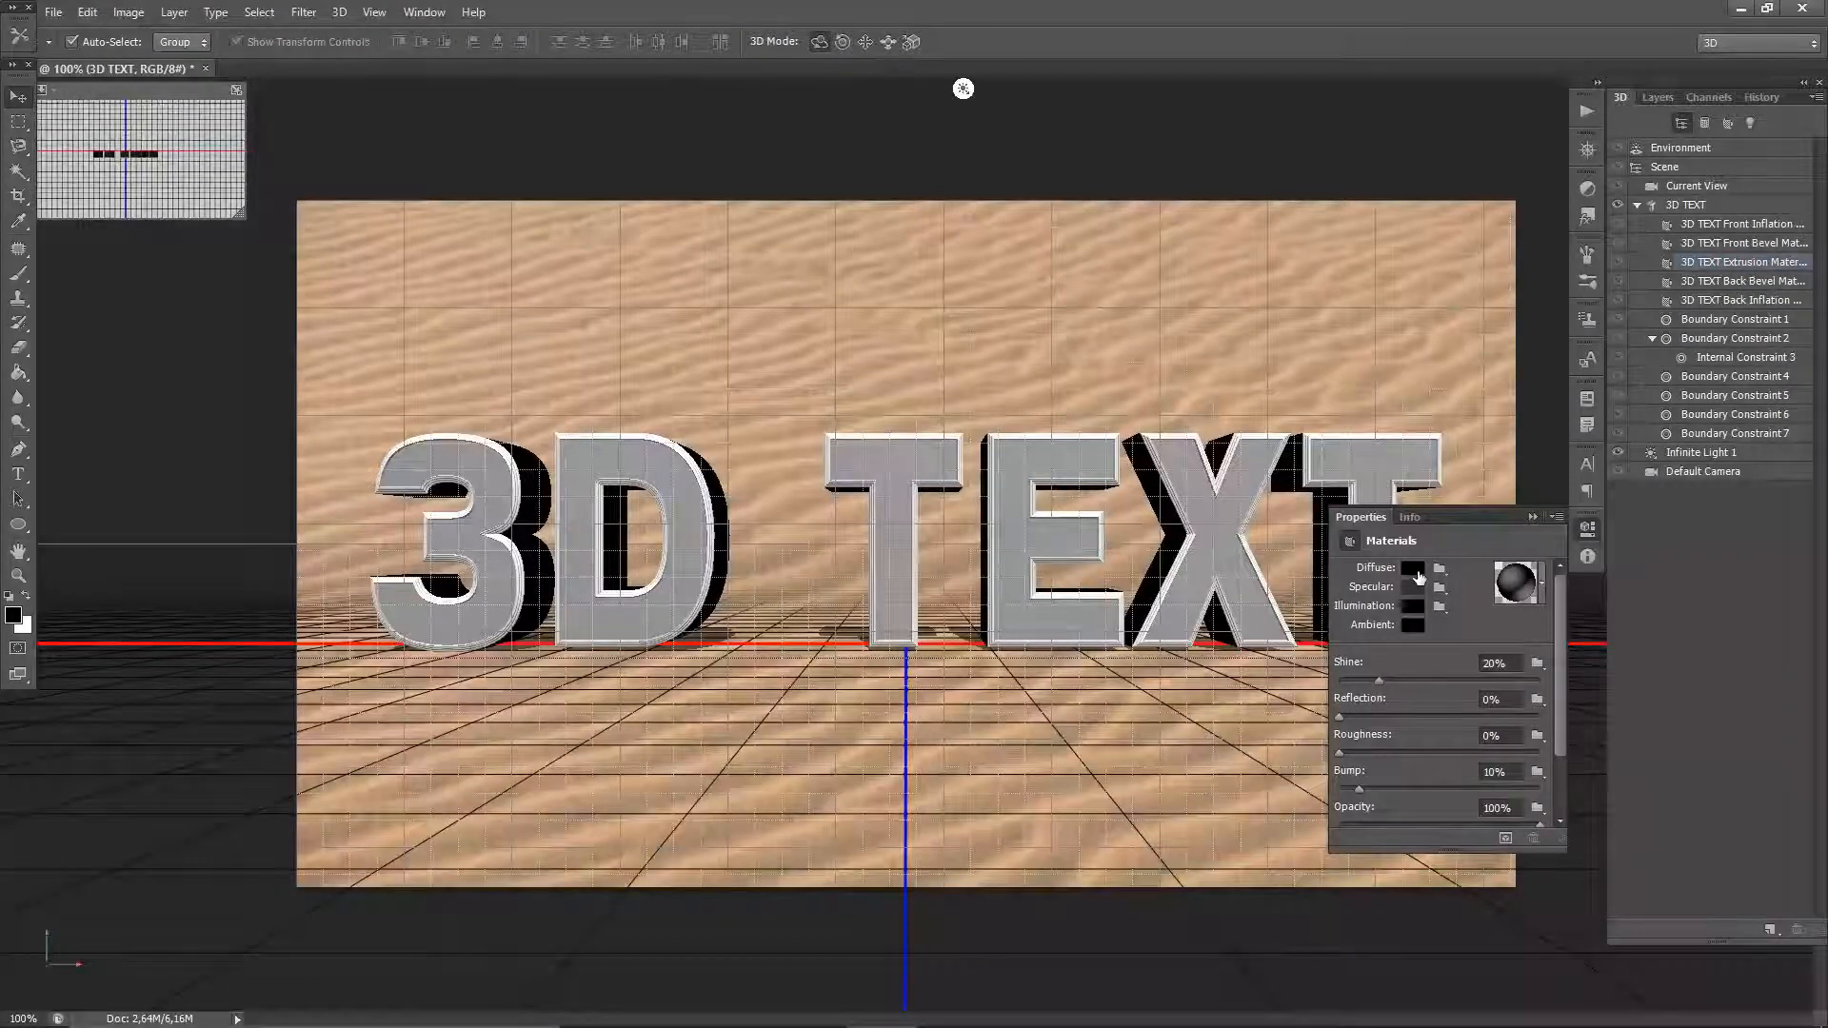
{"action": "left_click", "coordinate": [1413, 569]}
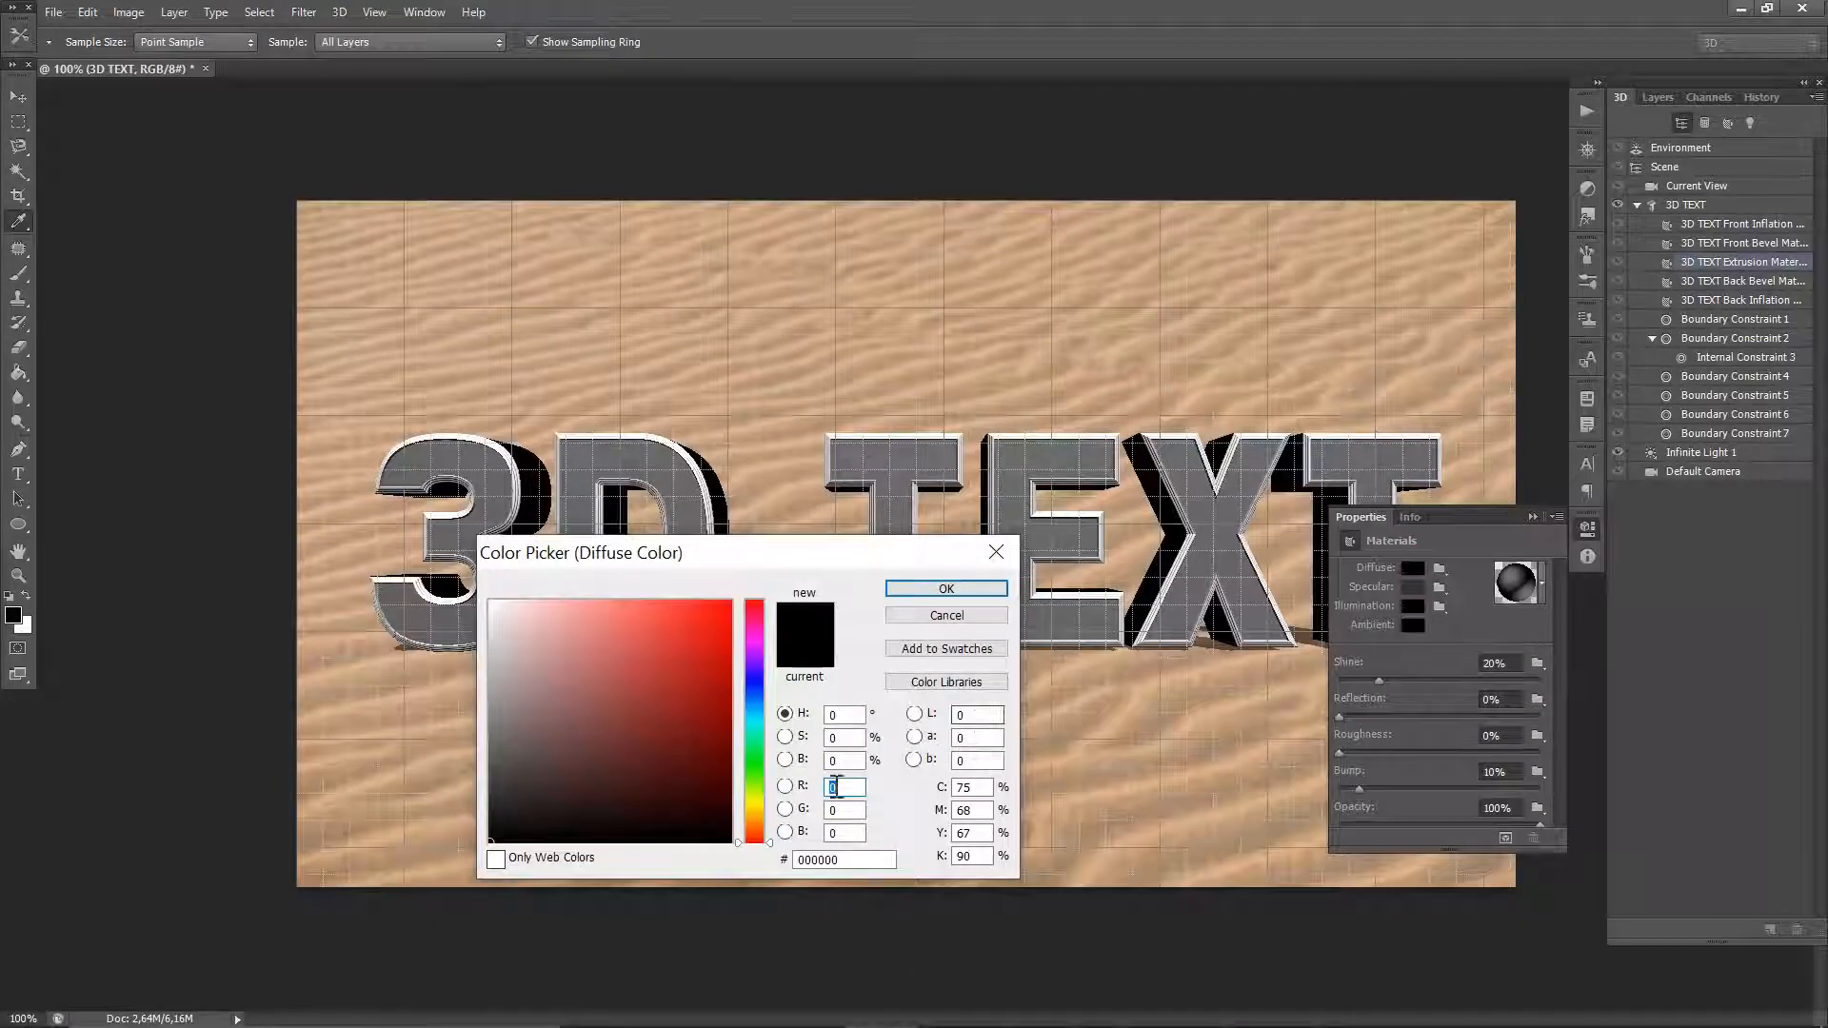
{"action": "left_click", "coordinate": [759, 825]}
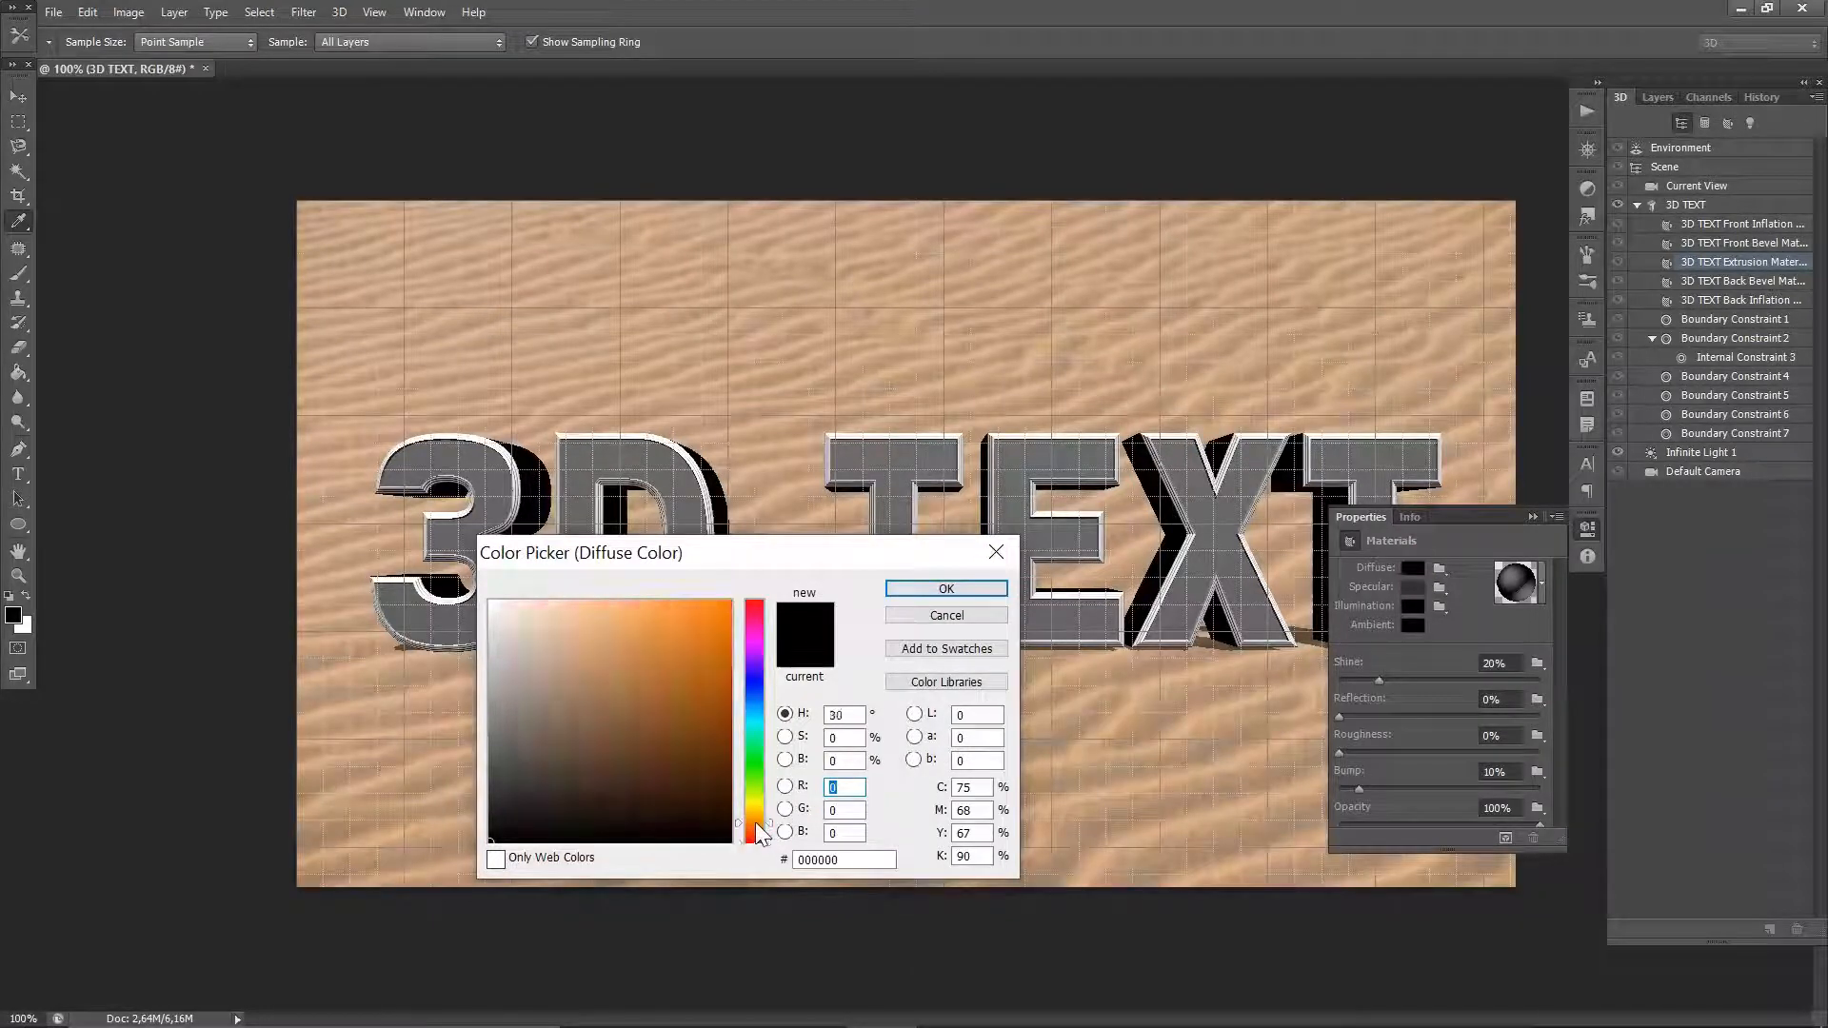
{"action": "left_click", "coordinate": [753, 837]}
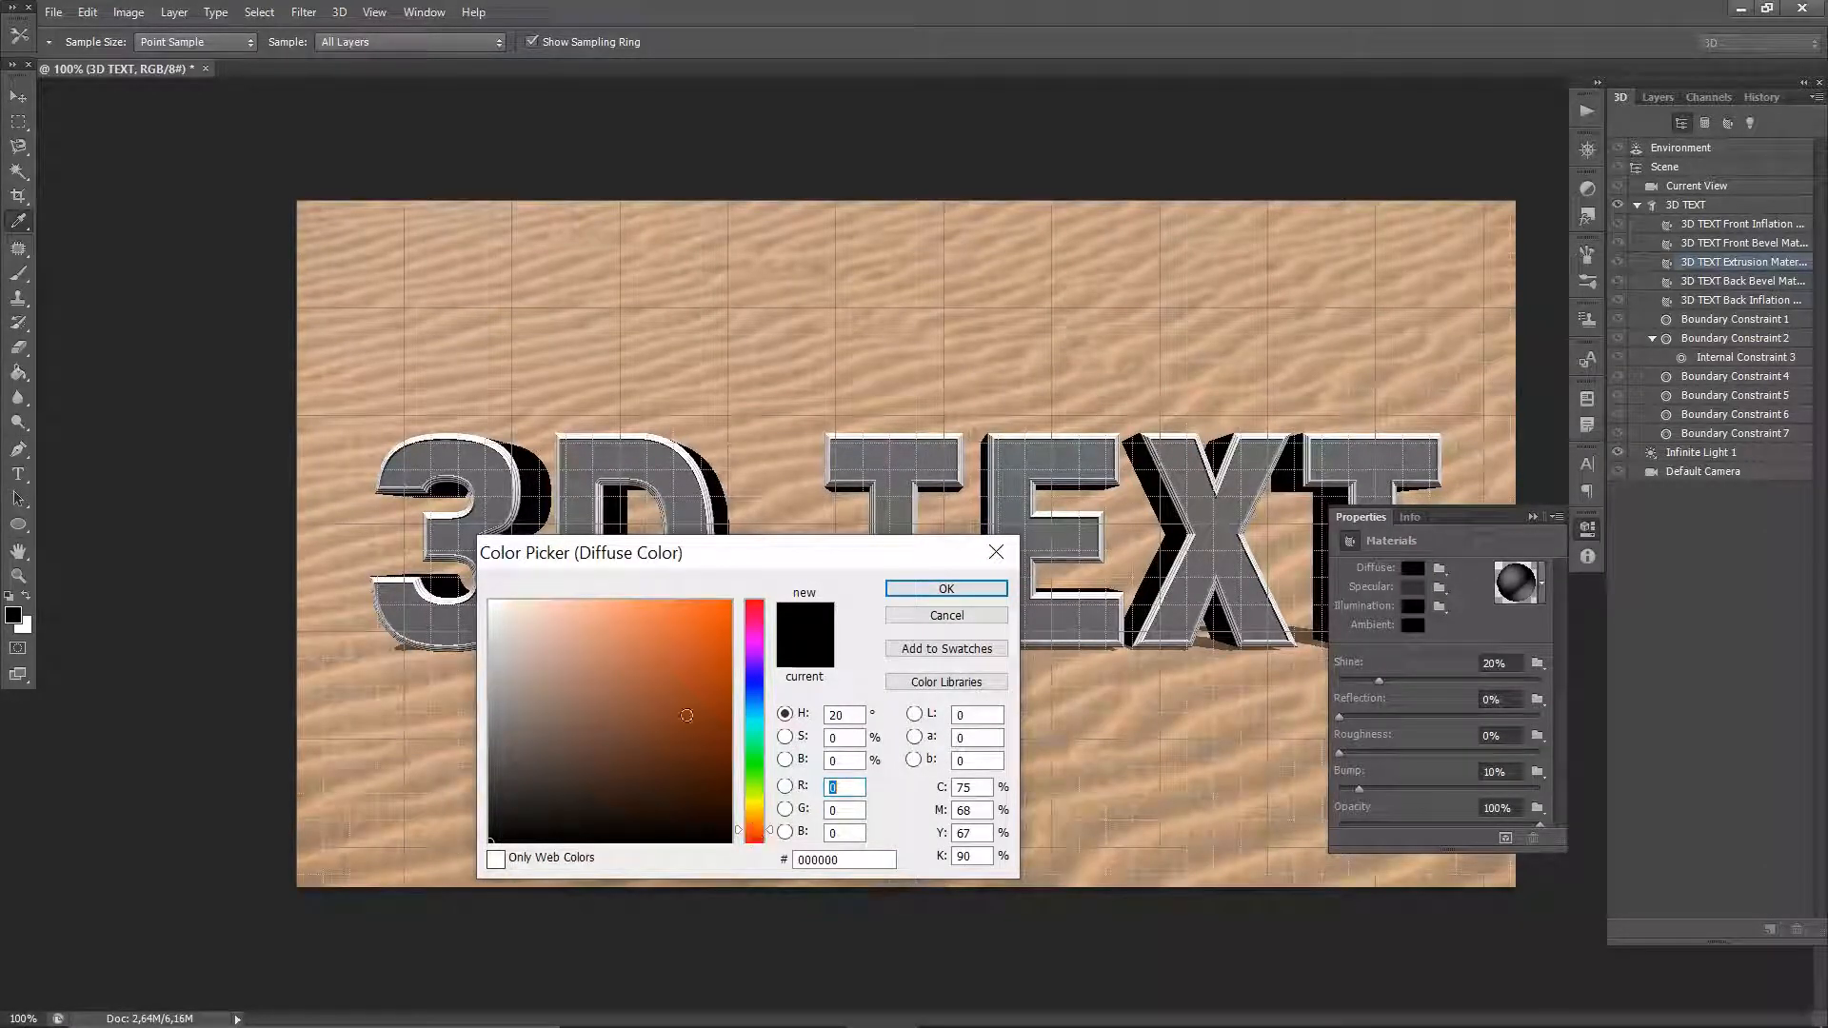
{"action": "left_click_drag", "start_coordinate": [651, 683], "coordinate": [728, 602]}
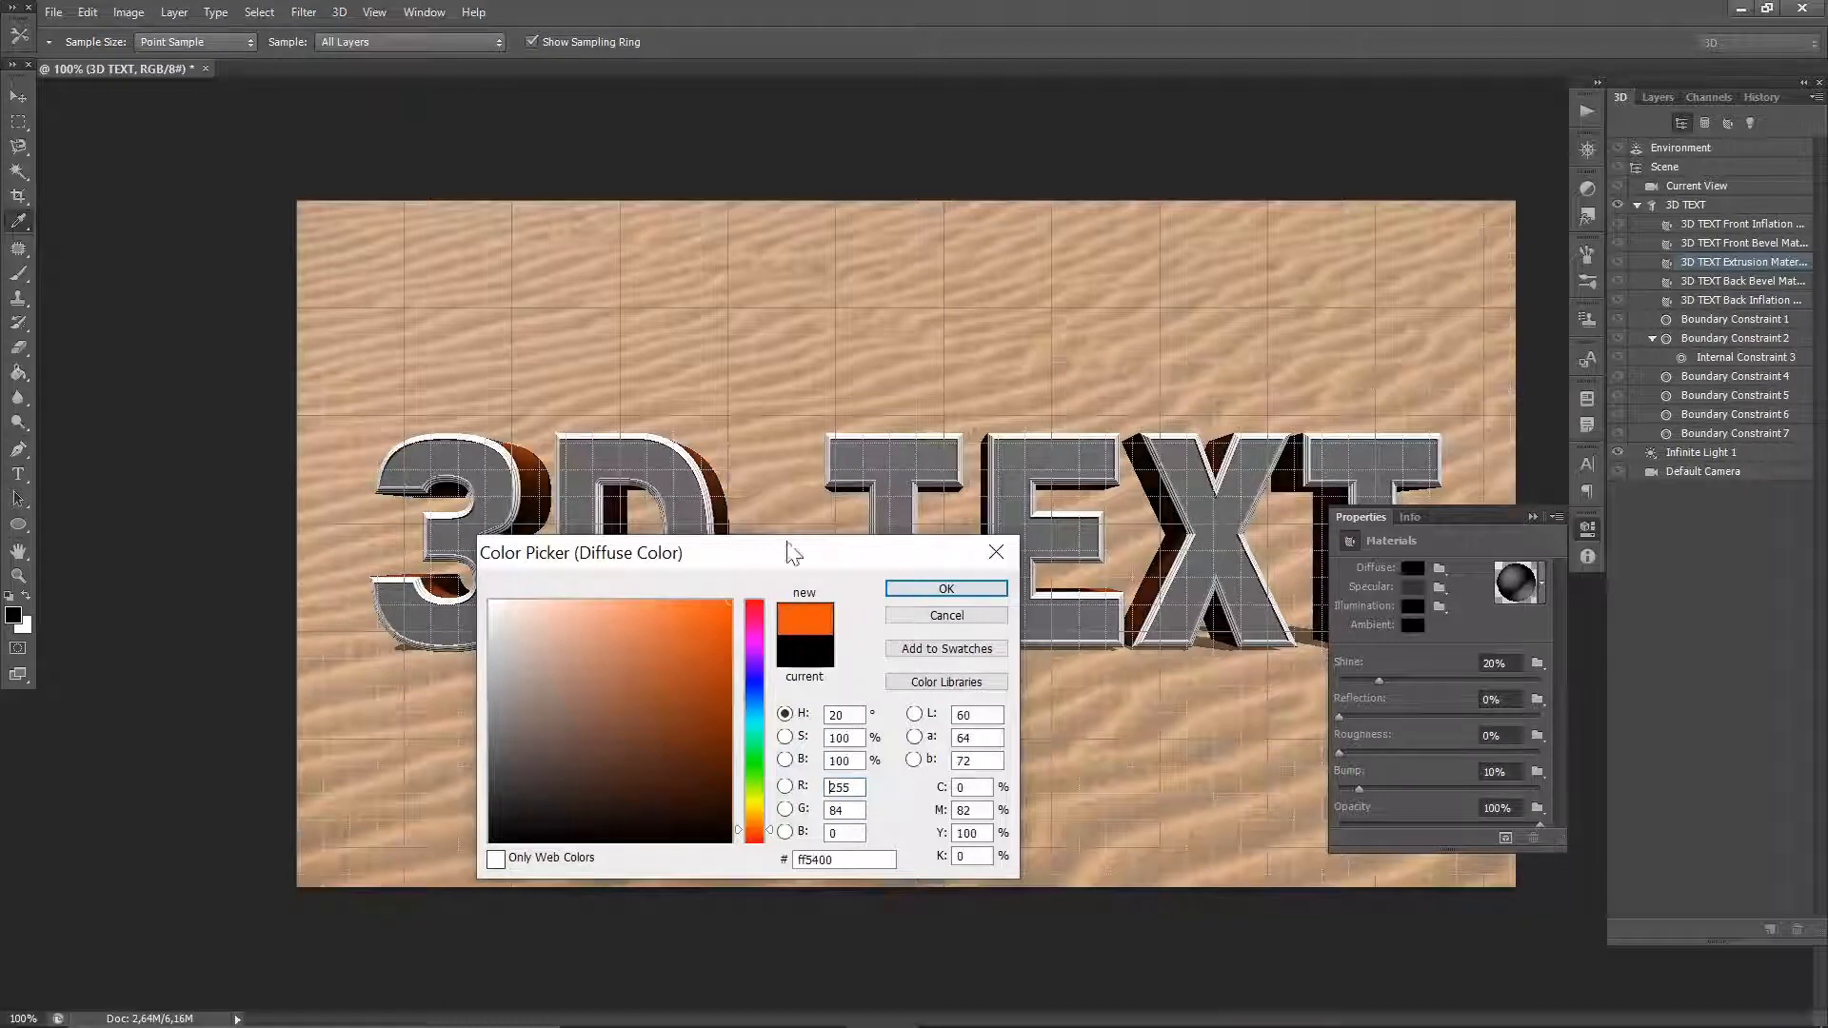
{"action": "left_click", "coordinate": [936, 590]}
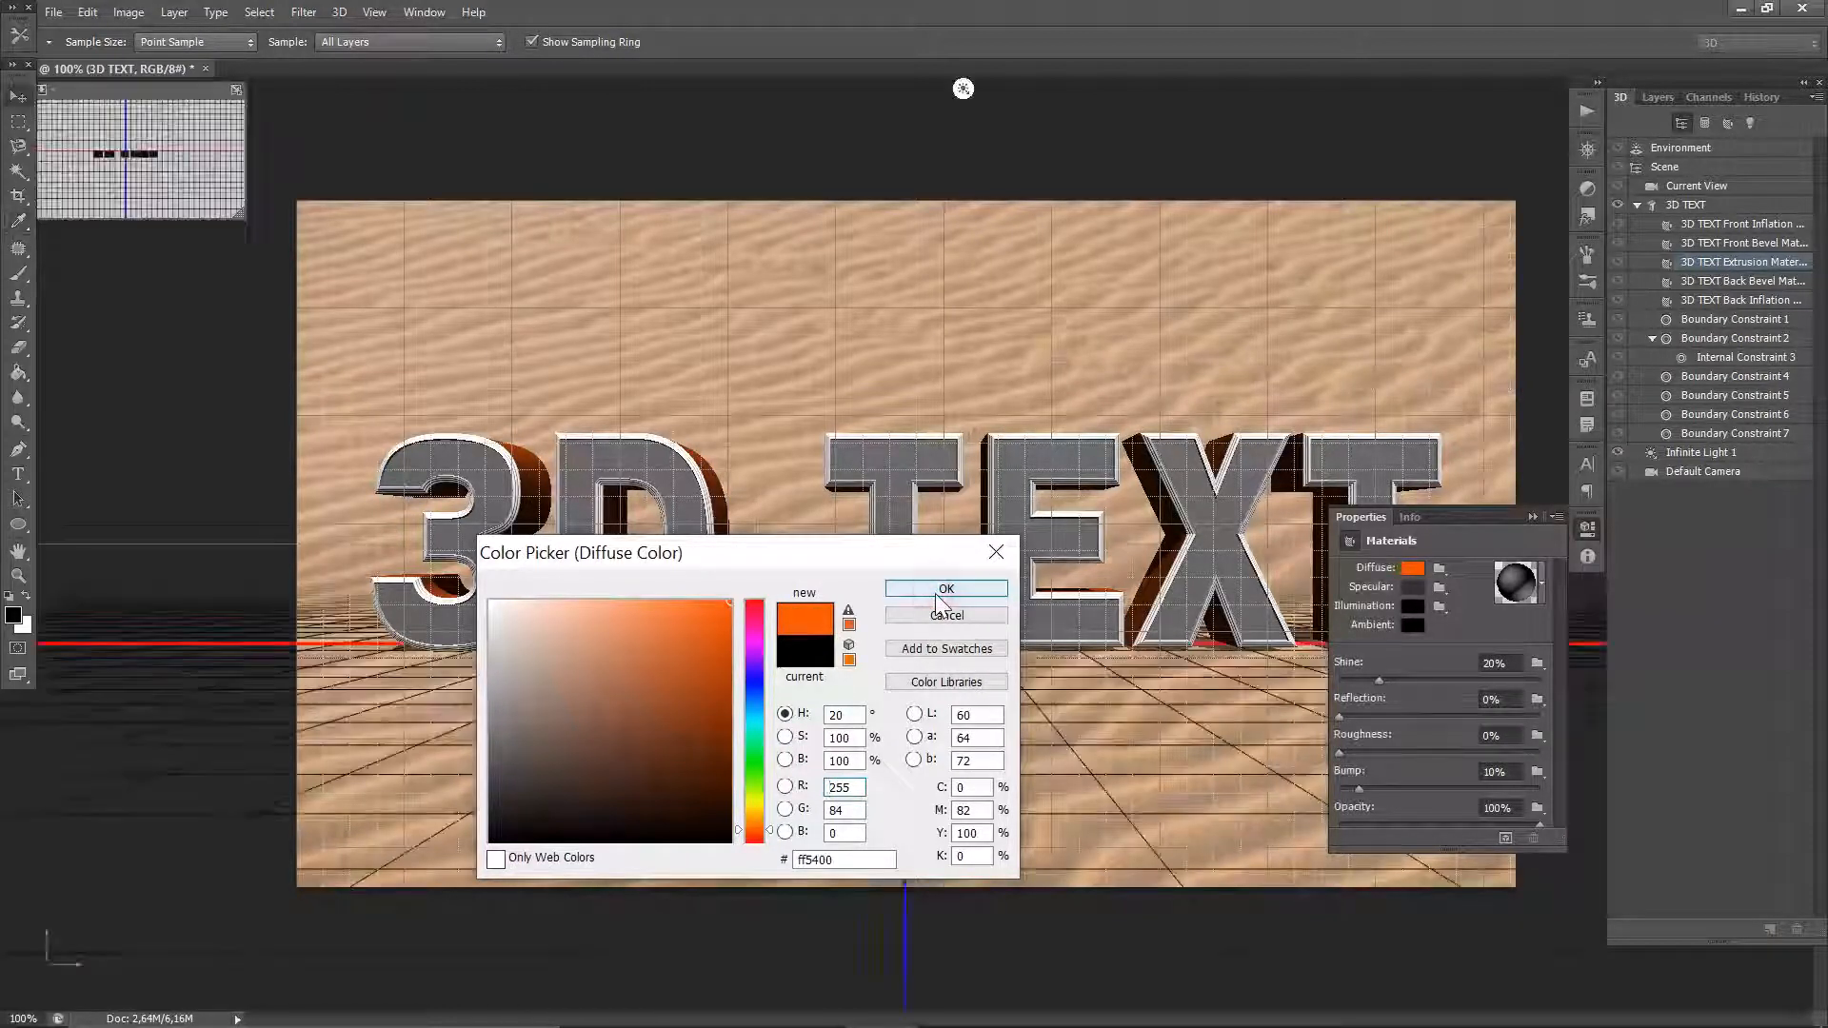
{"action": "left_click", "coordinate": [1532, 517]}
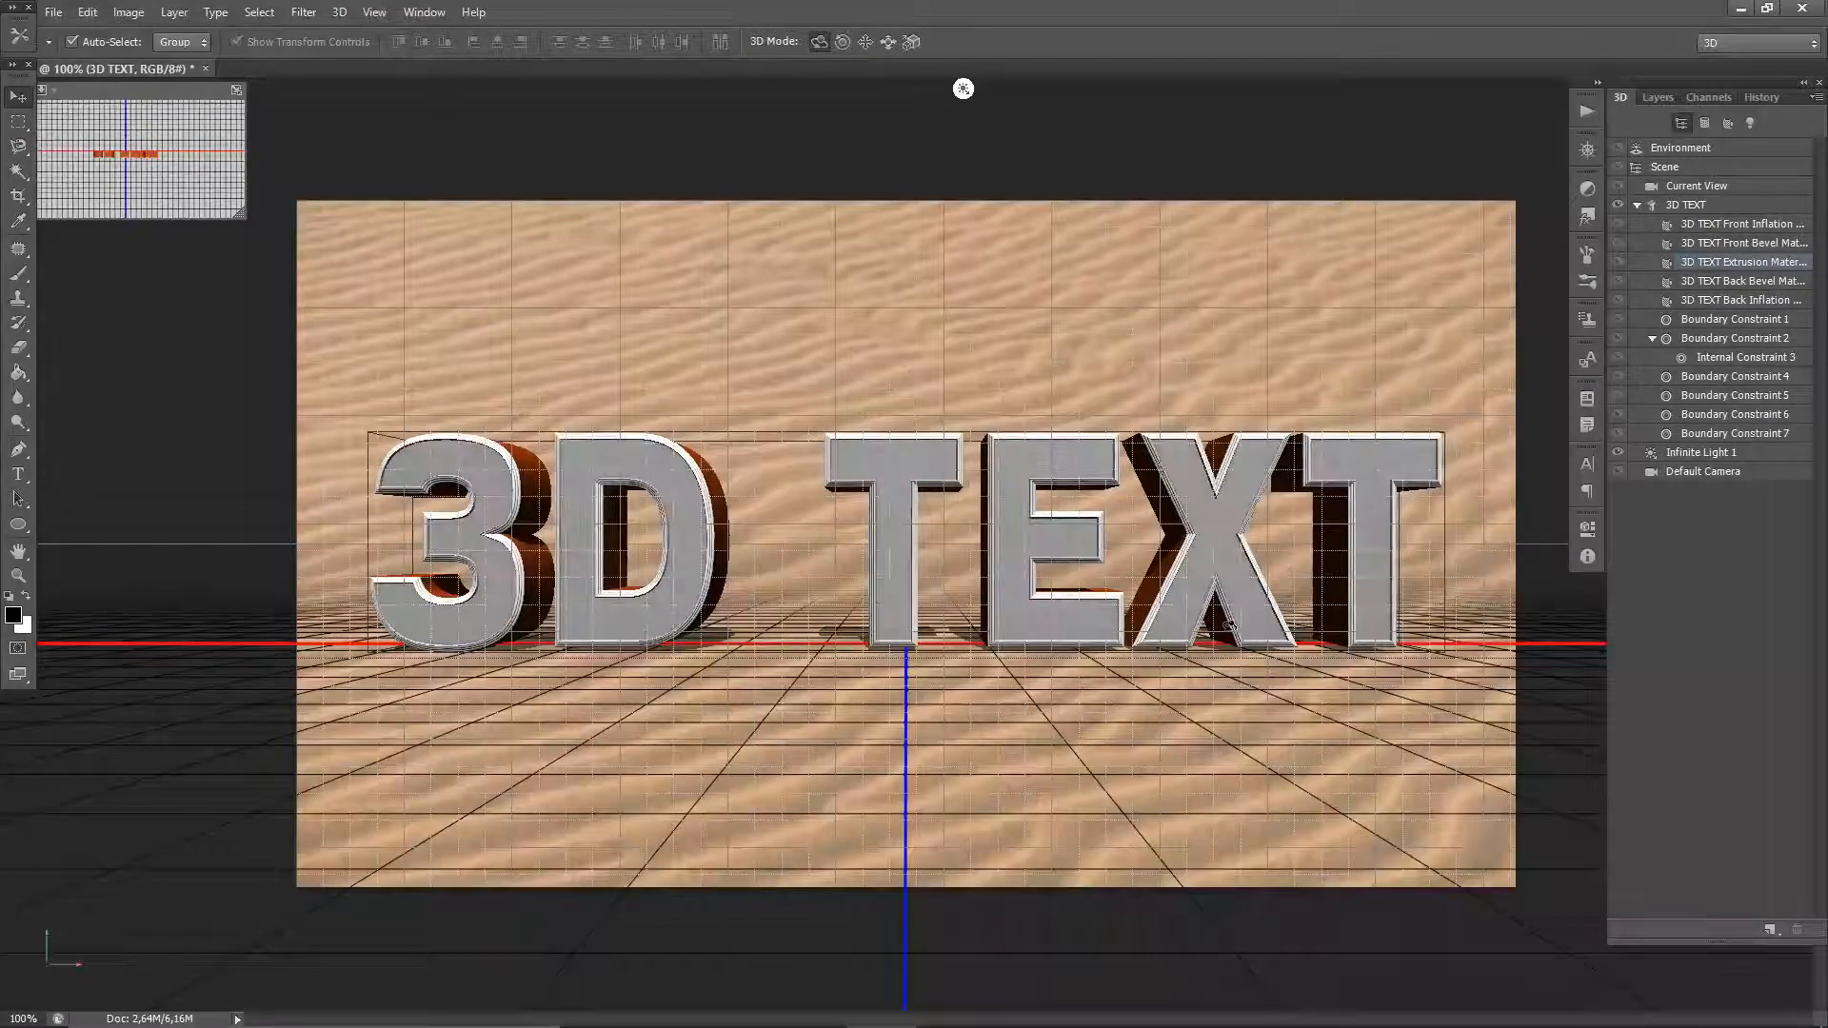
- Rotate Infinite Light 1 so it shines on the text from the upper right
{"action": "left_click", "coordinate": [963, 92]}
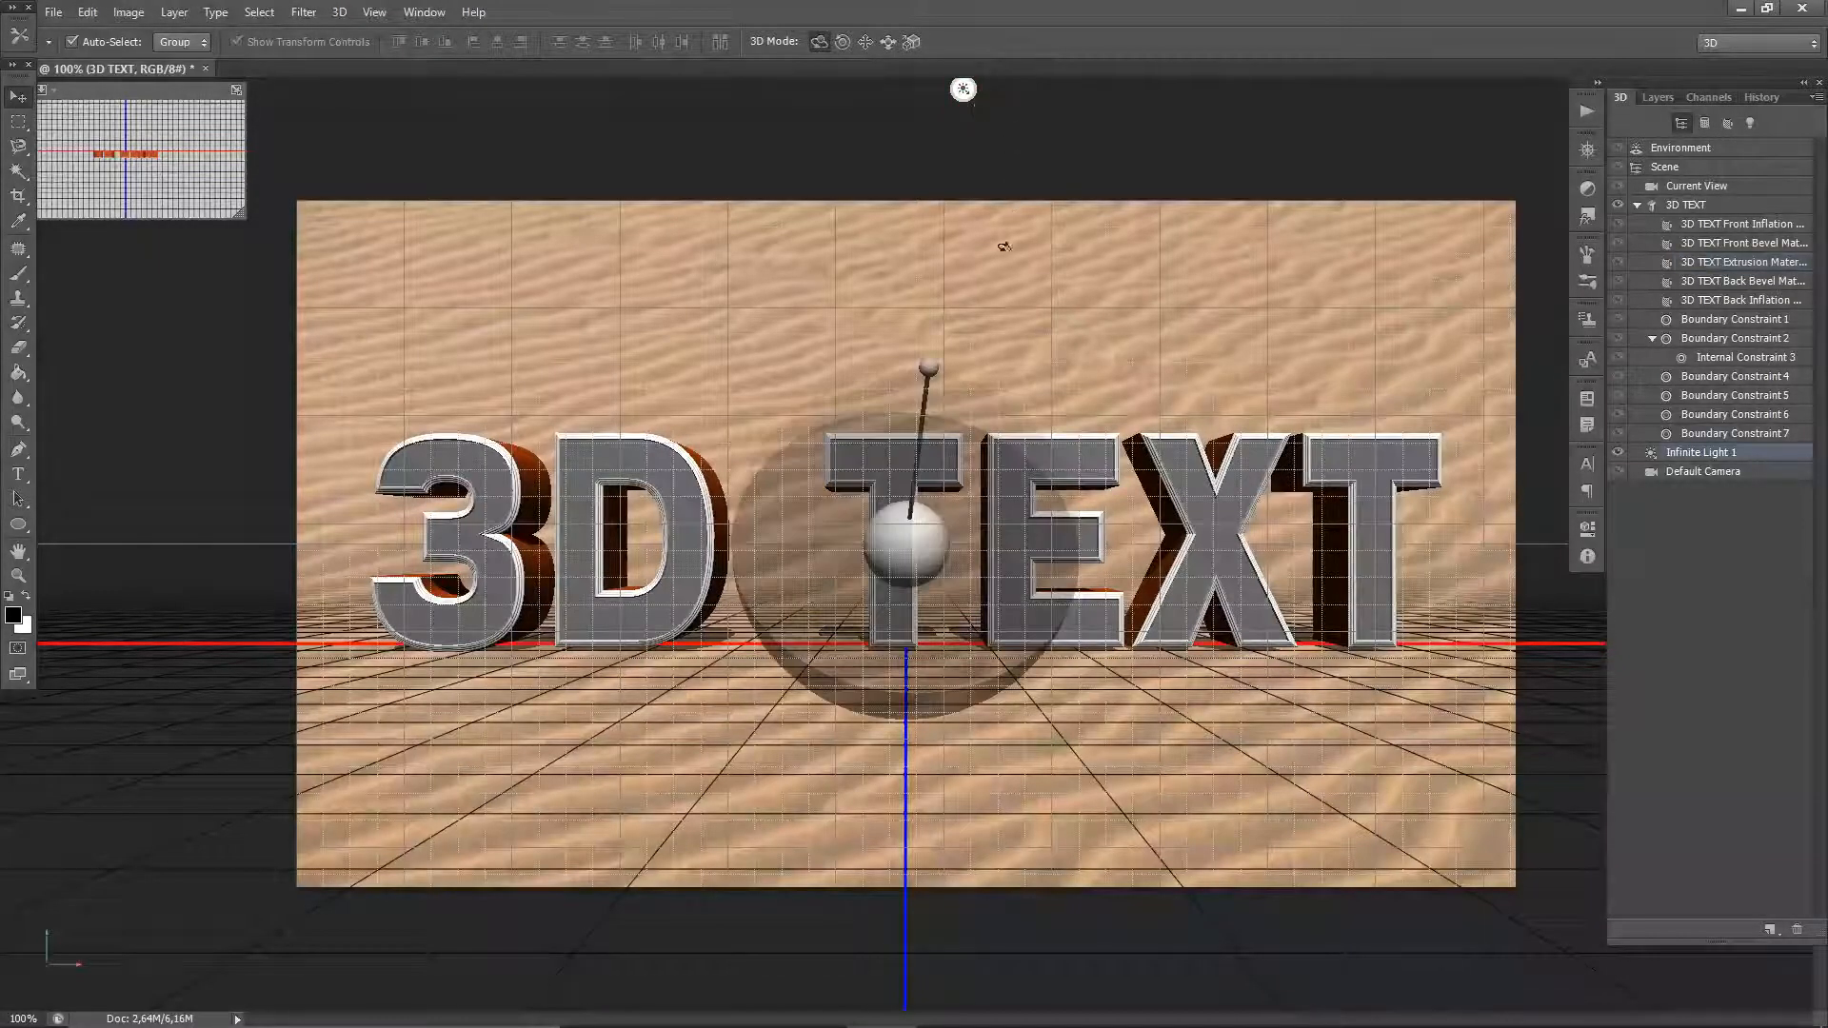
{"action": "mouse_move", "coordinate": [925, 369]}
{"action": "left_mouse_down"}
{"action": "mouse_move", "coordinate": [1014, 385]}
{"action": "mouse_move", "coordinate": [1027, 417]}
{"action": "left_mouse_up"}
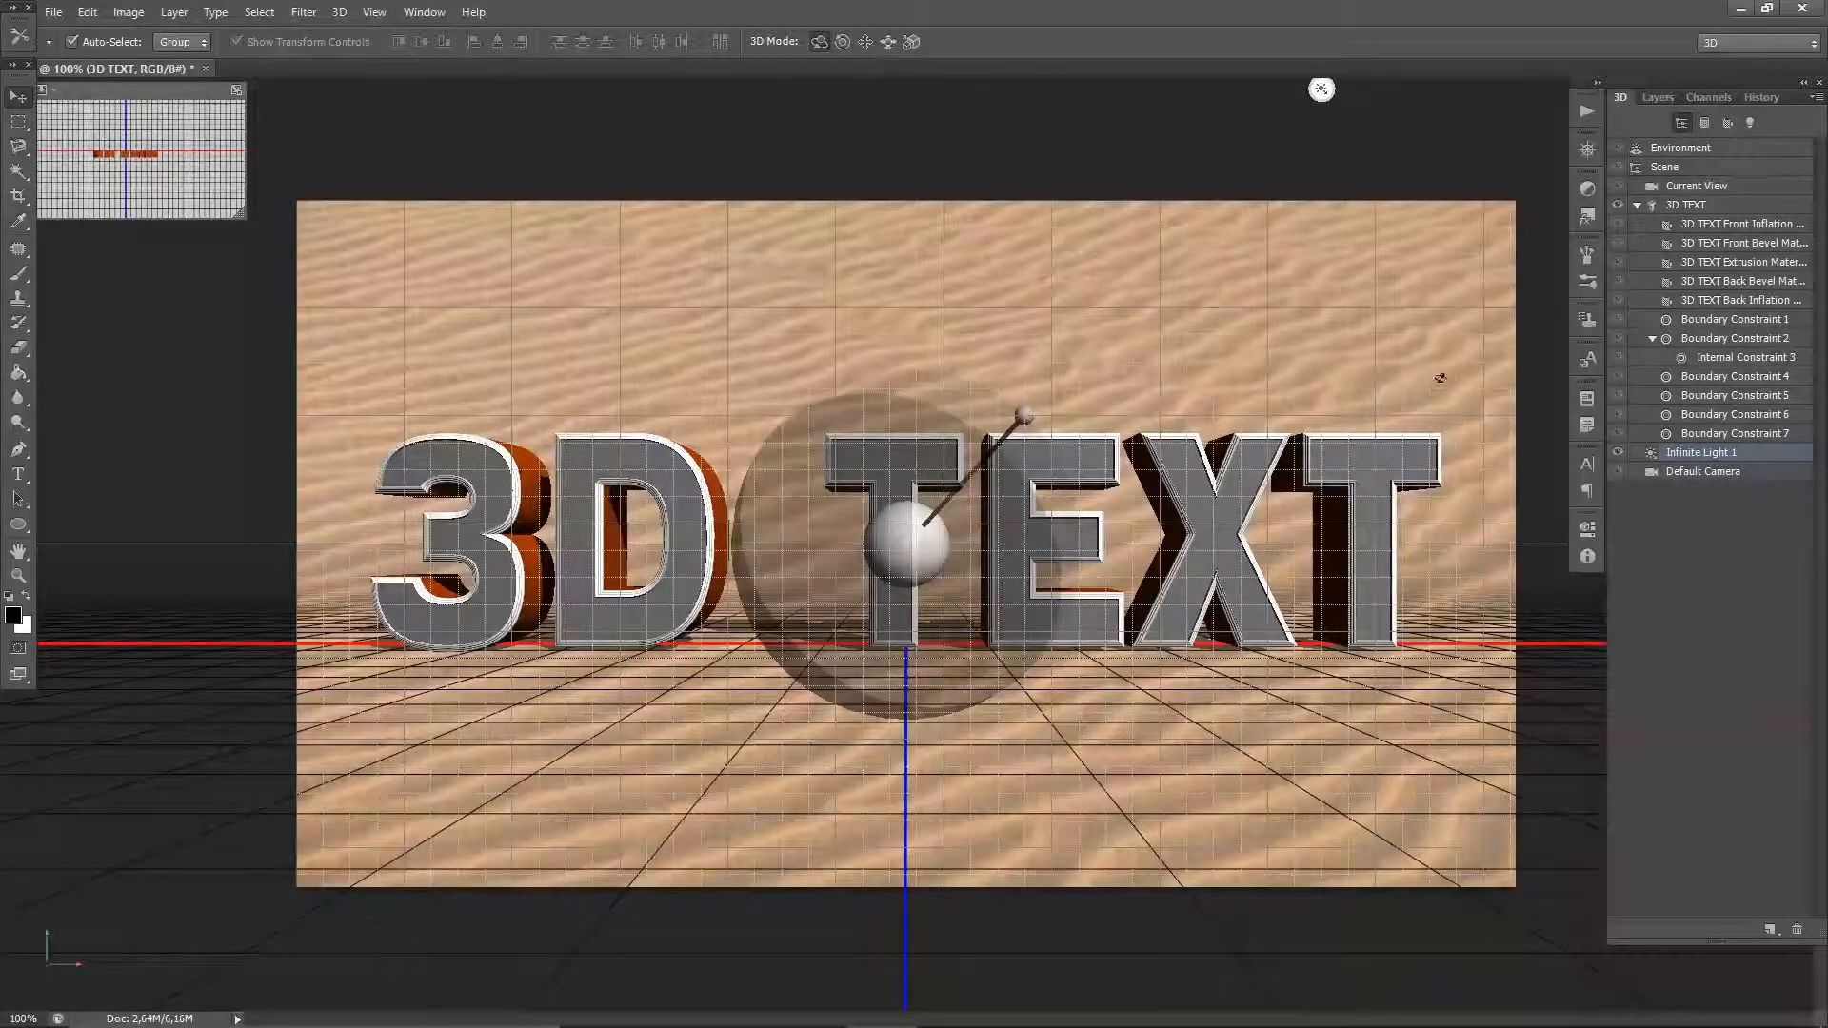
- Roll the 3D TEXT mesh counterclockwise so it slopes upward to the right, and tilt it to expose the letters' undersides
{"action": "left_click", "coordinate": [1690, 212]}
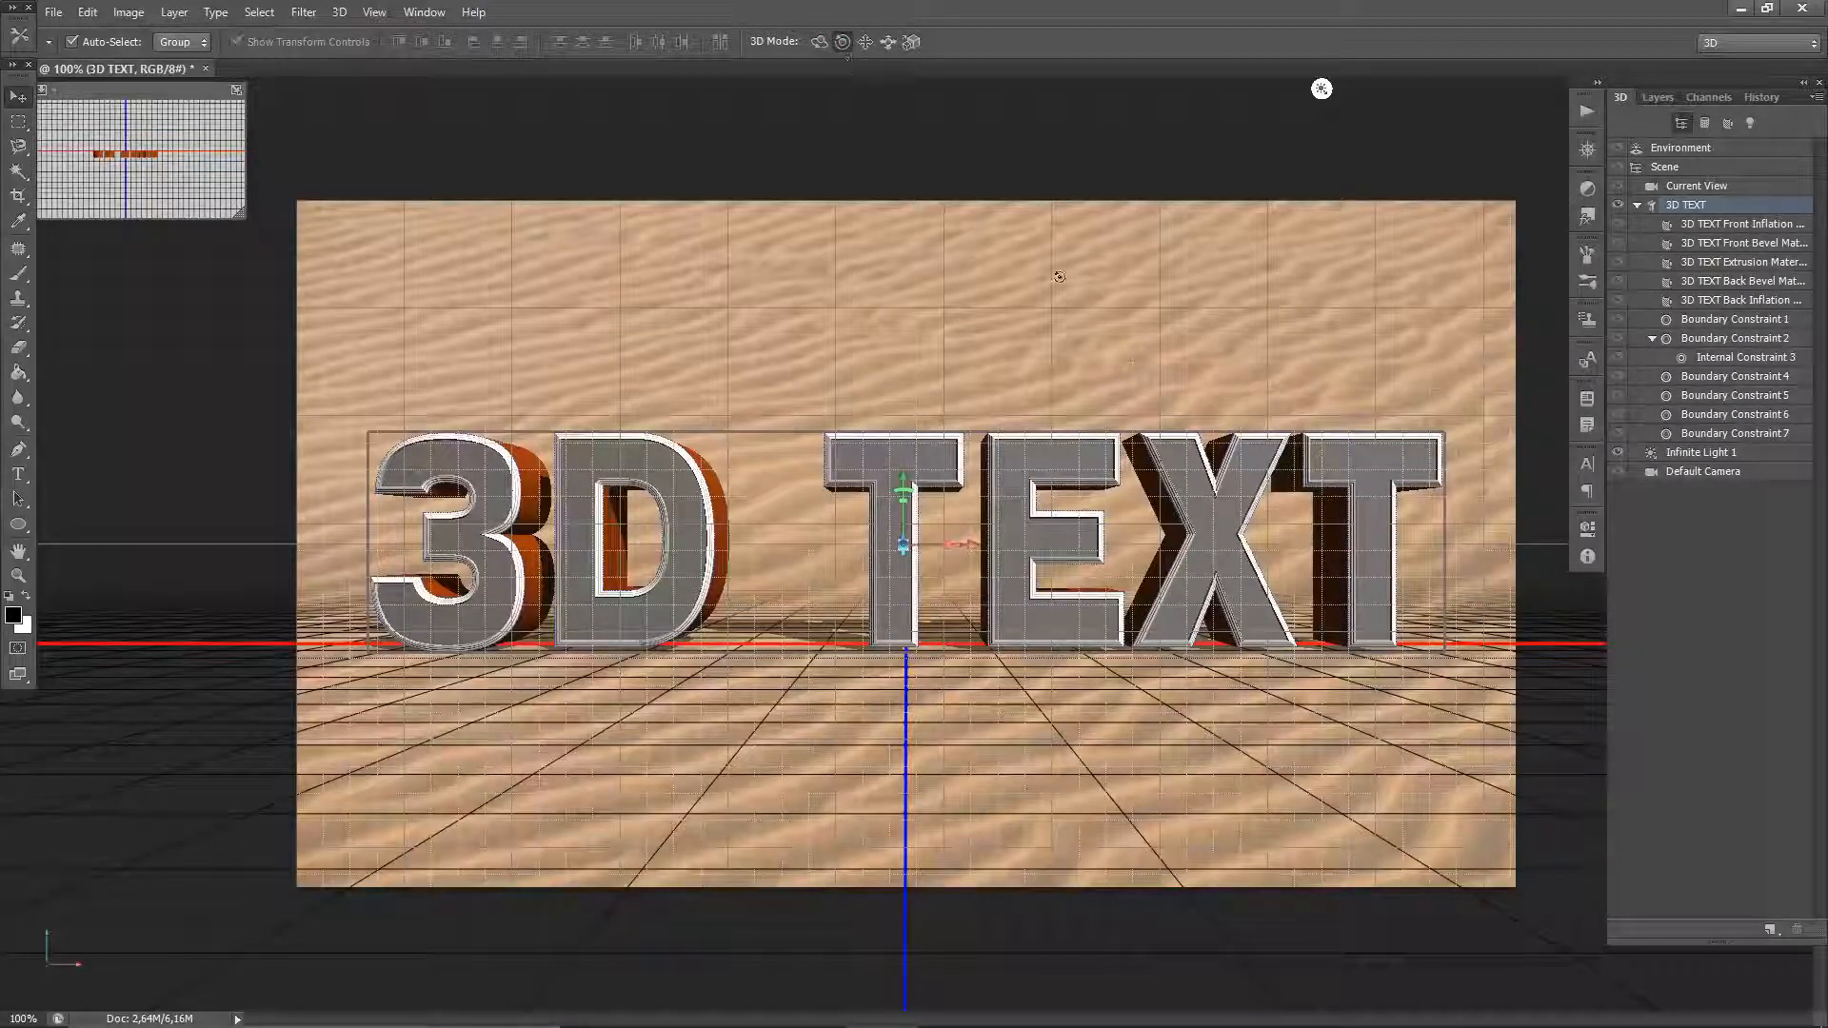
{"action": "left_click_drag", "start_coordinate": [1466, 428], "coordinate": [1343, 252]}
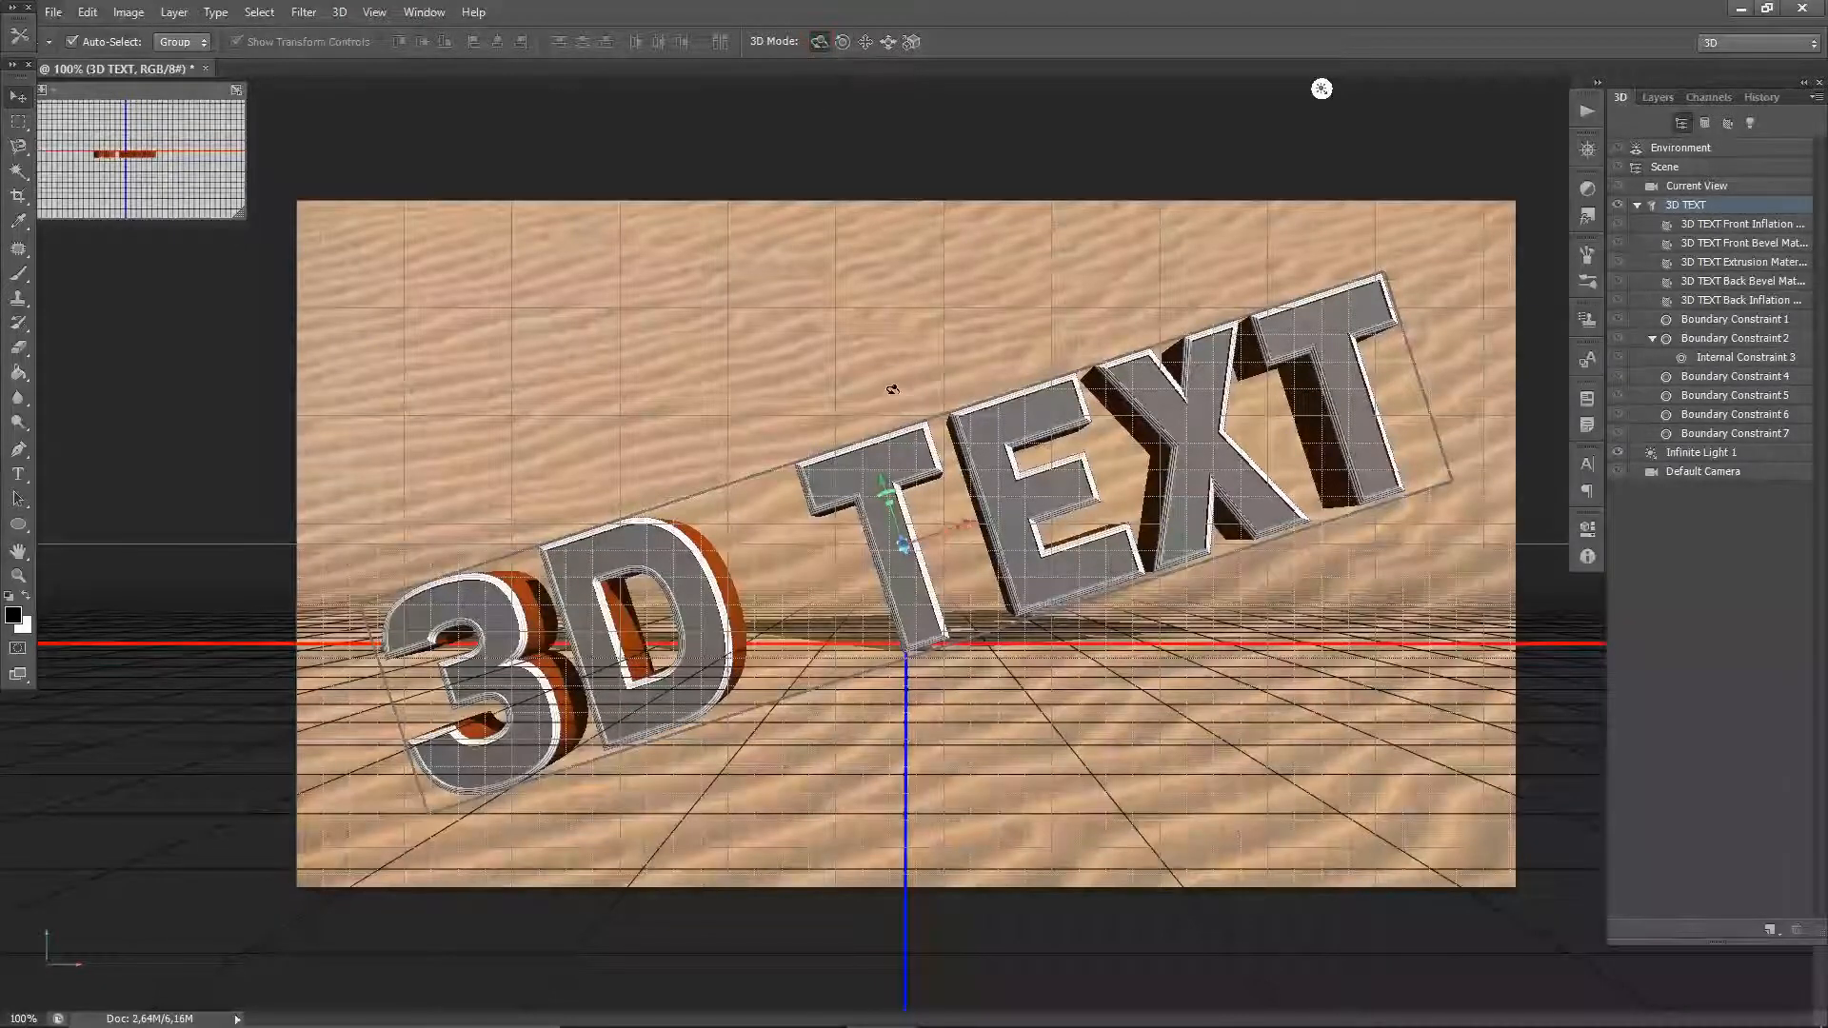
{"action": "mouse_move", "coordinate": [891, 400]}
{"action": "left_mouse_down"}
{"action": "mouse_move", "coordinate": [863, 412]}
{"action": "mouse_move", "coordinate": [877, 384]}
{"action": "mouse_move", "coordinate": [893, 407]}
{"action": "left_mouse_up"}
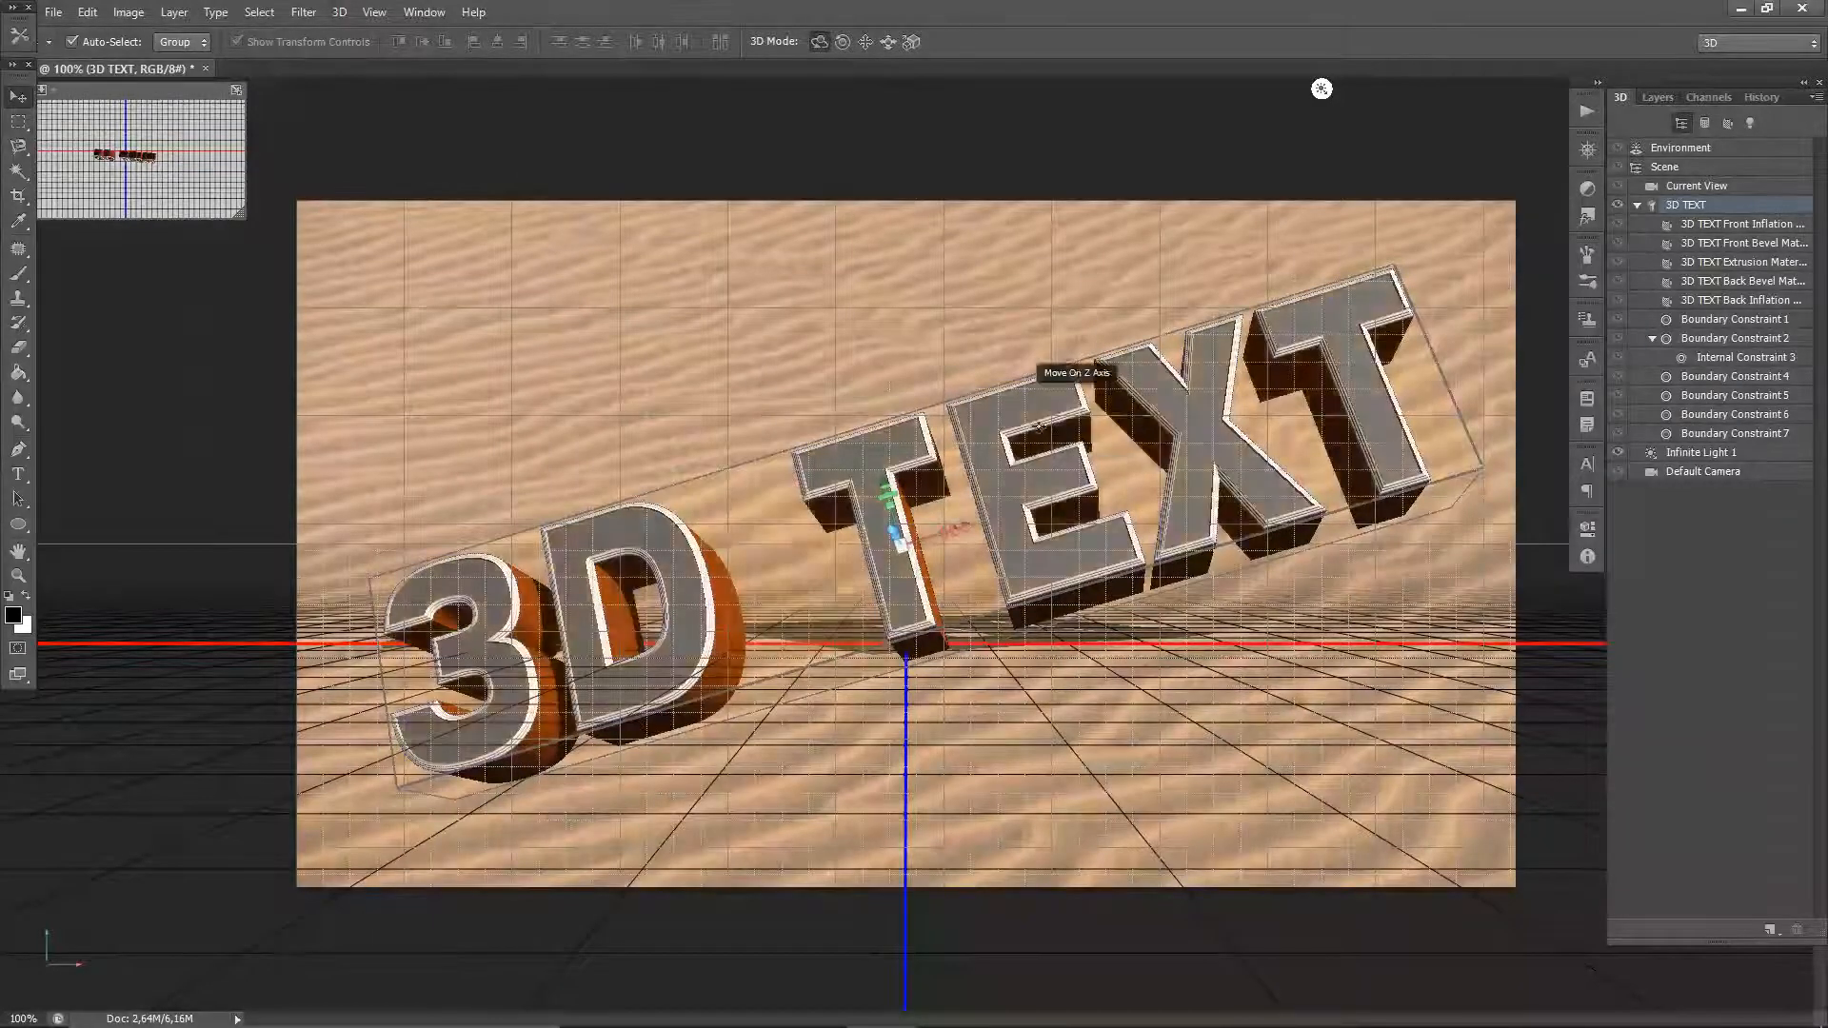
- Merge the 3D TEXT and Background 3D layers into one 3D layer
{"action": "left_click", "coordinate": [1655, 98]}
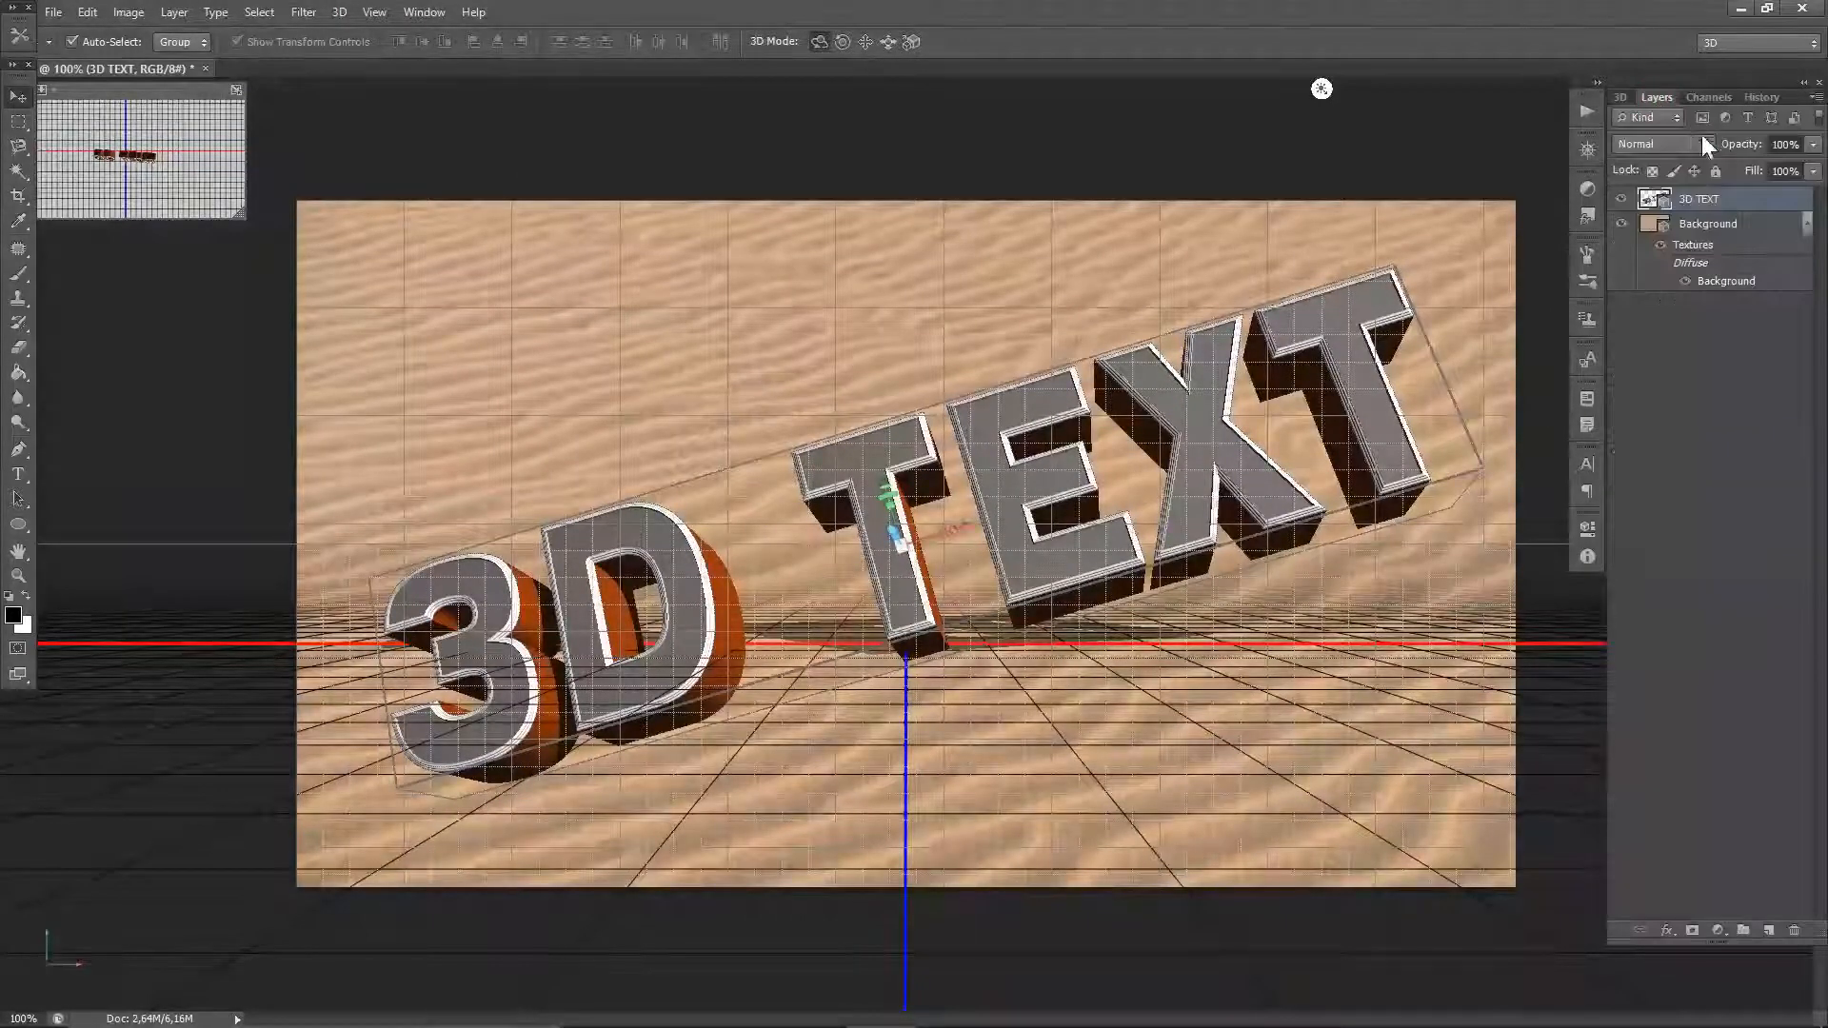
{"action": "left_click", "coordinate": [1690, 228], "text": "shift"}
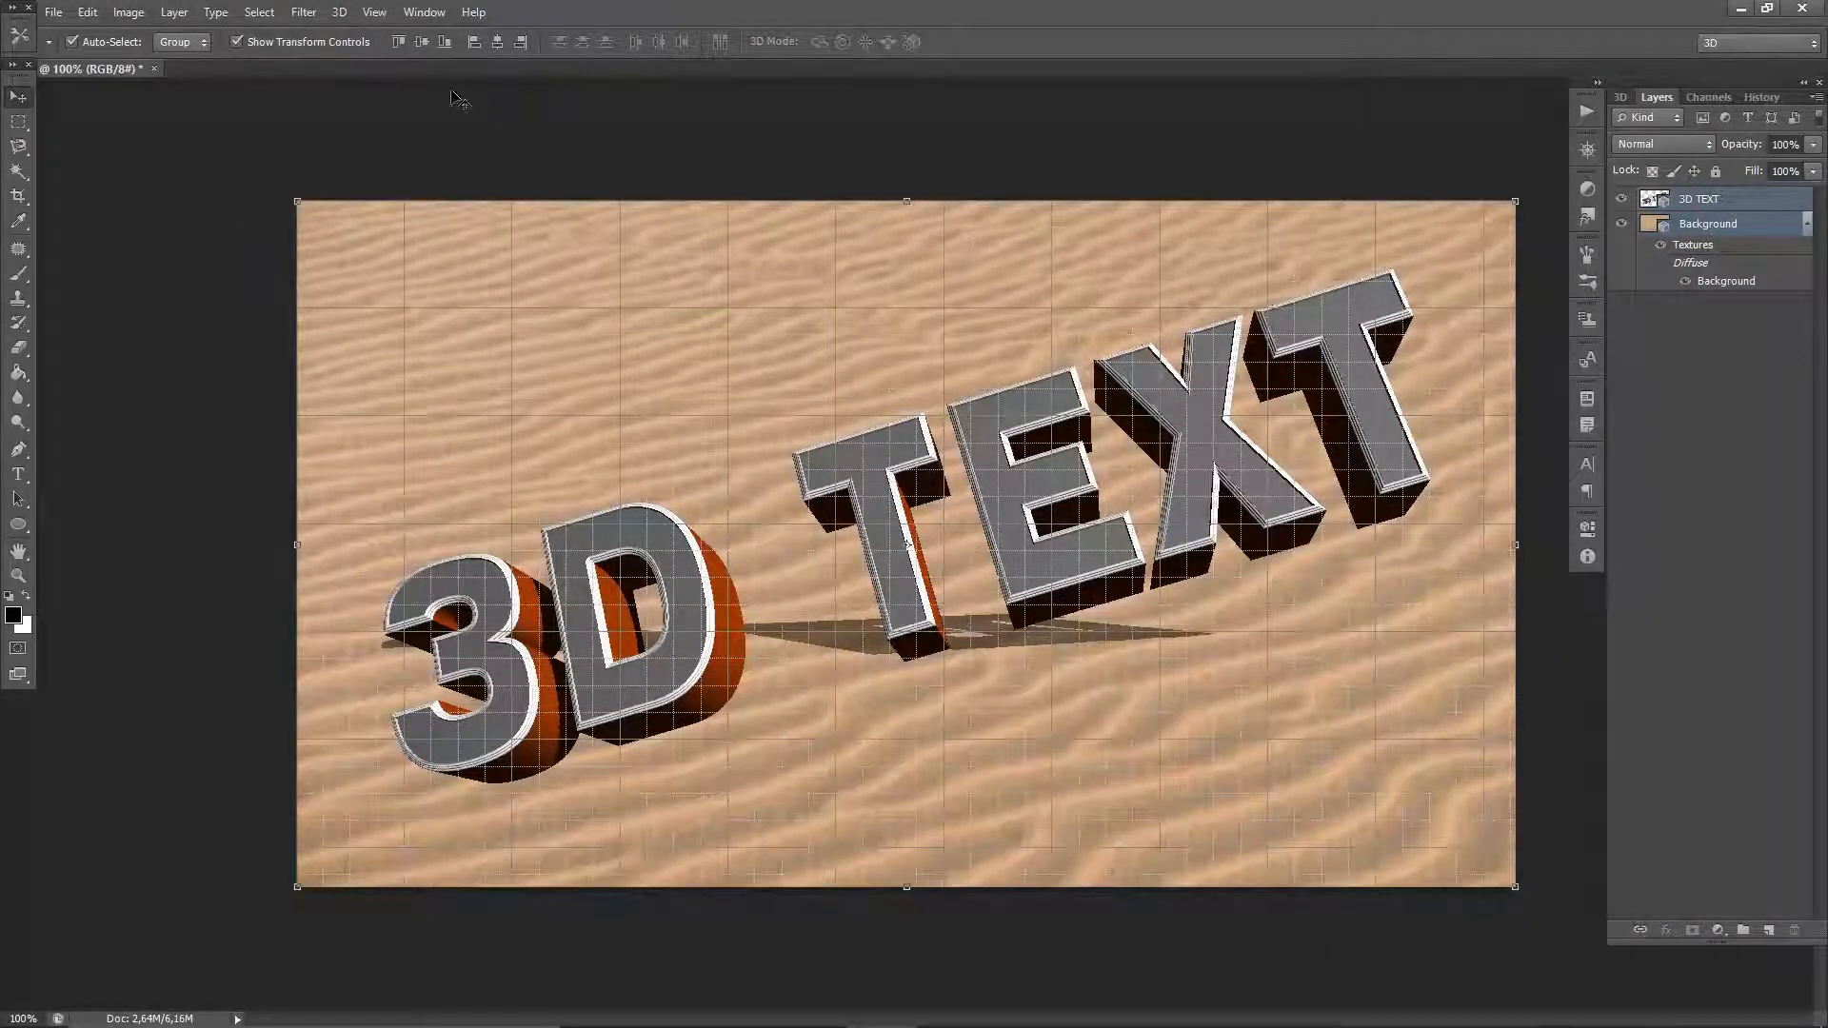
{"action": "left_click", "coordinate": [341, 19]}
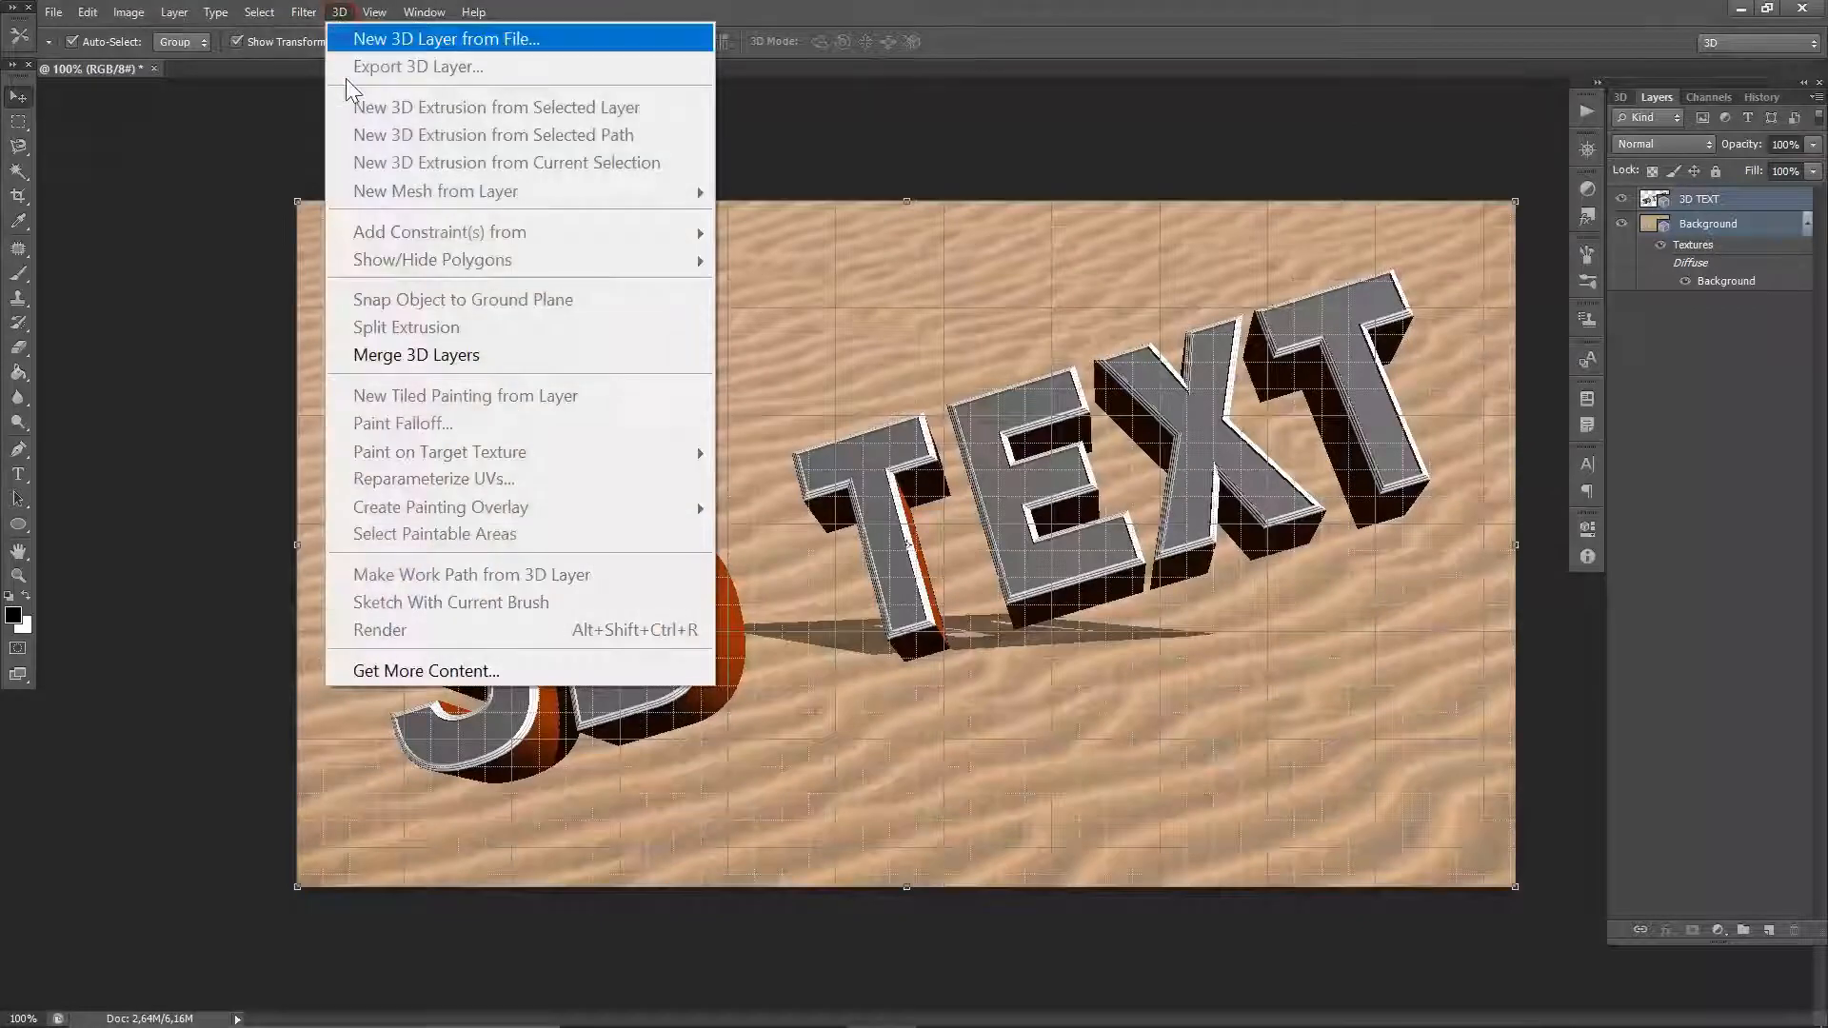
{"action": "left_click", "coordinate": [394, 354]}
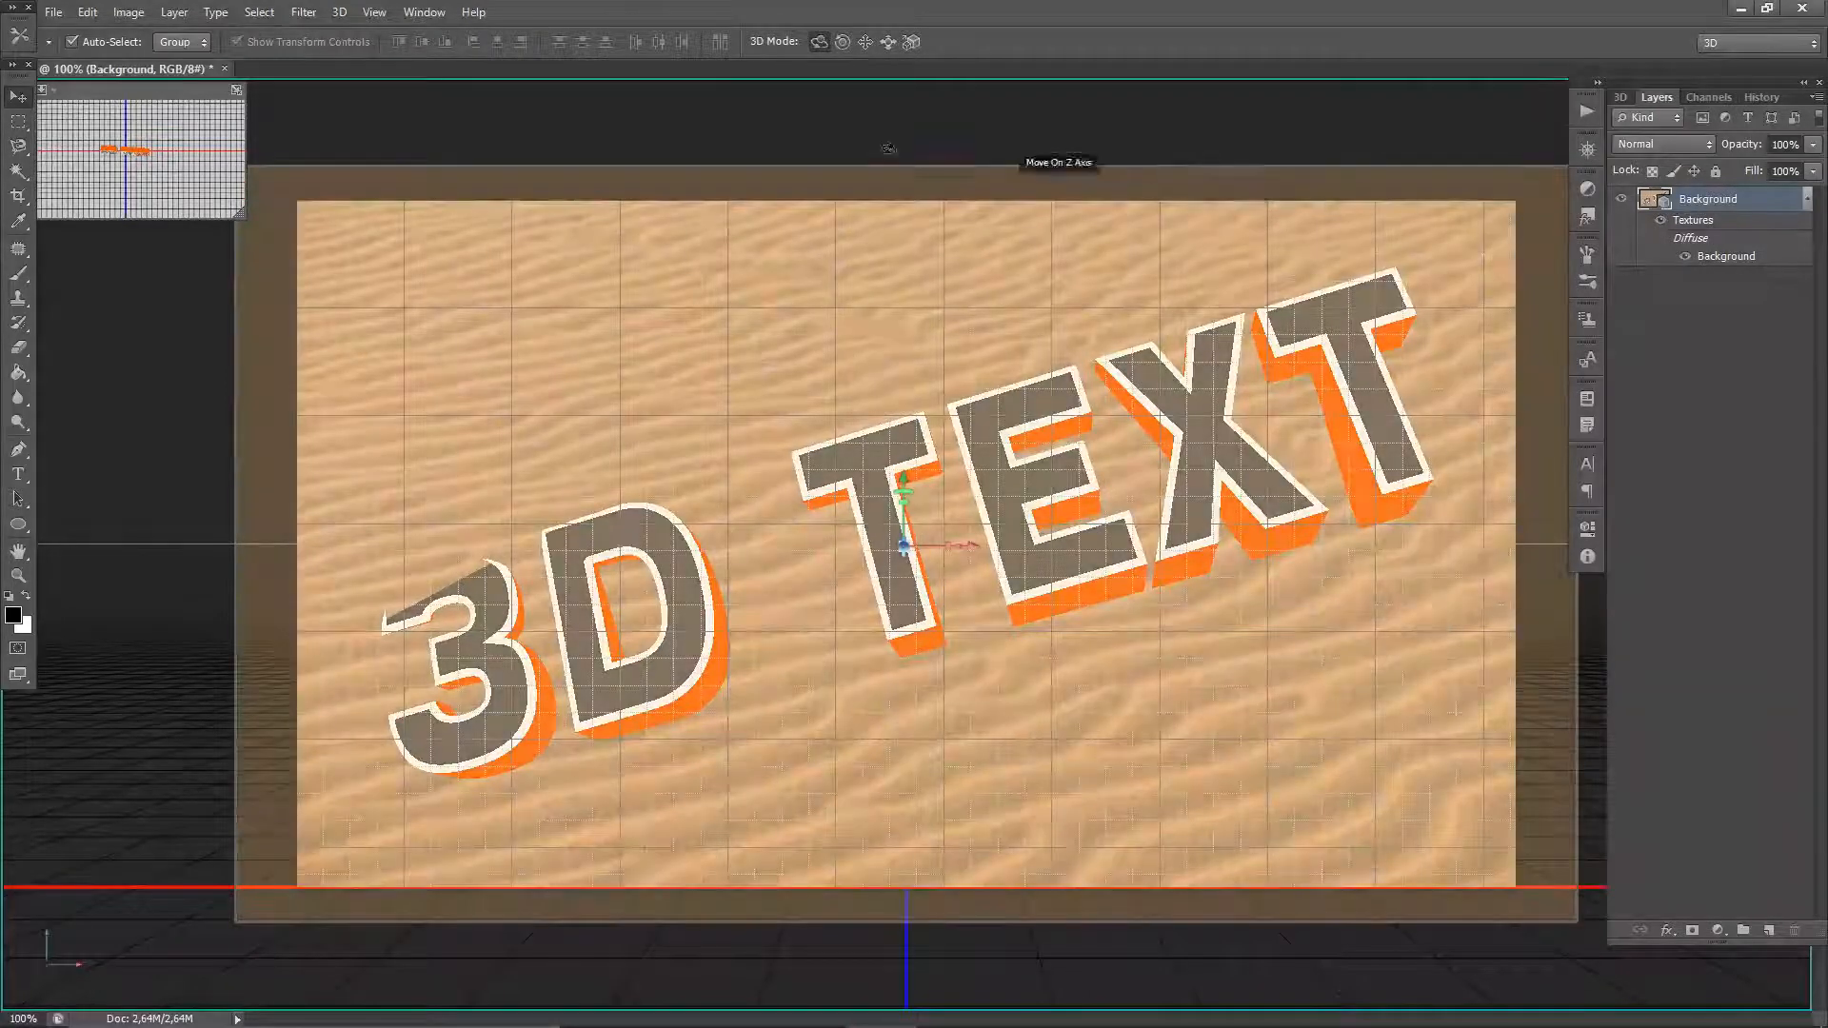
- Render the merged Background 3D layer and hide the grid and other view extras
{"action": "left_click", "coordinate": [341, 15]}
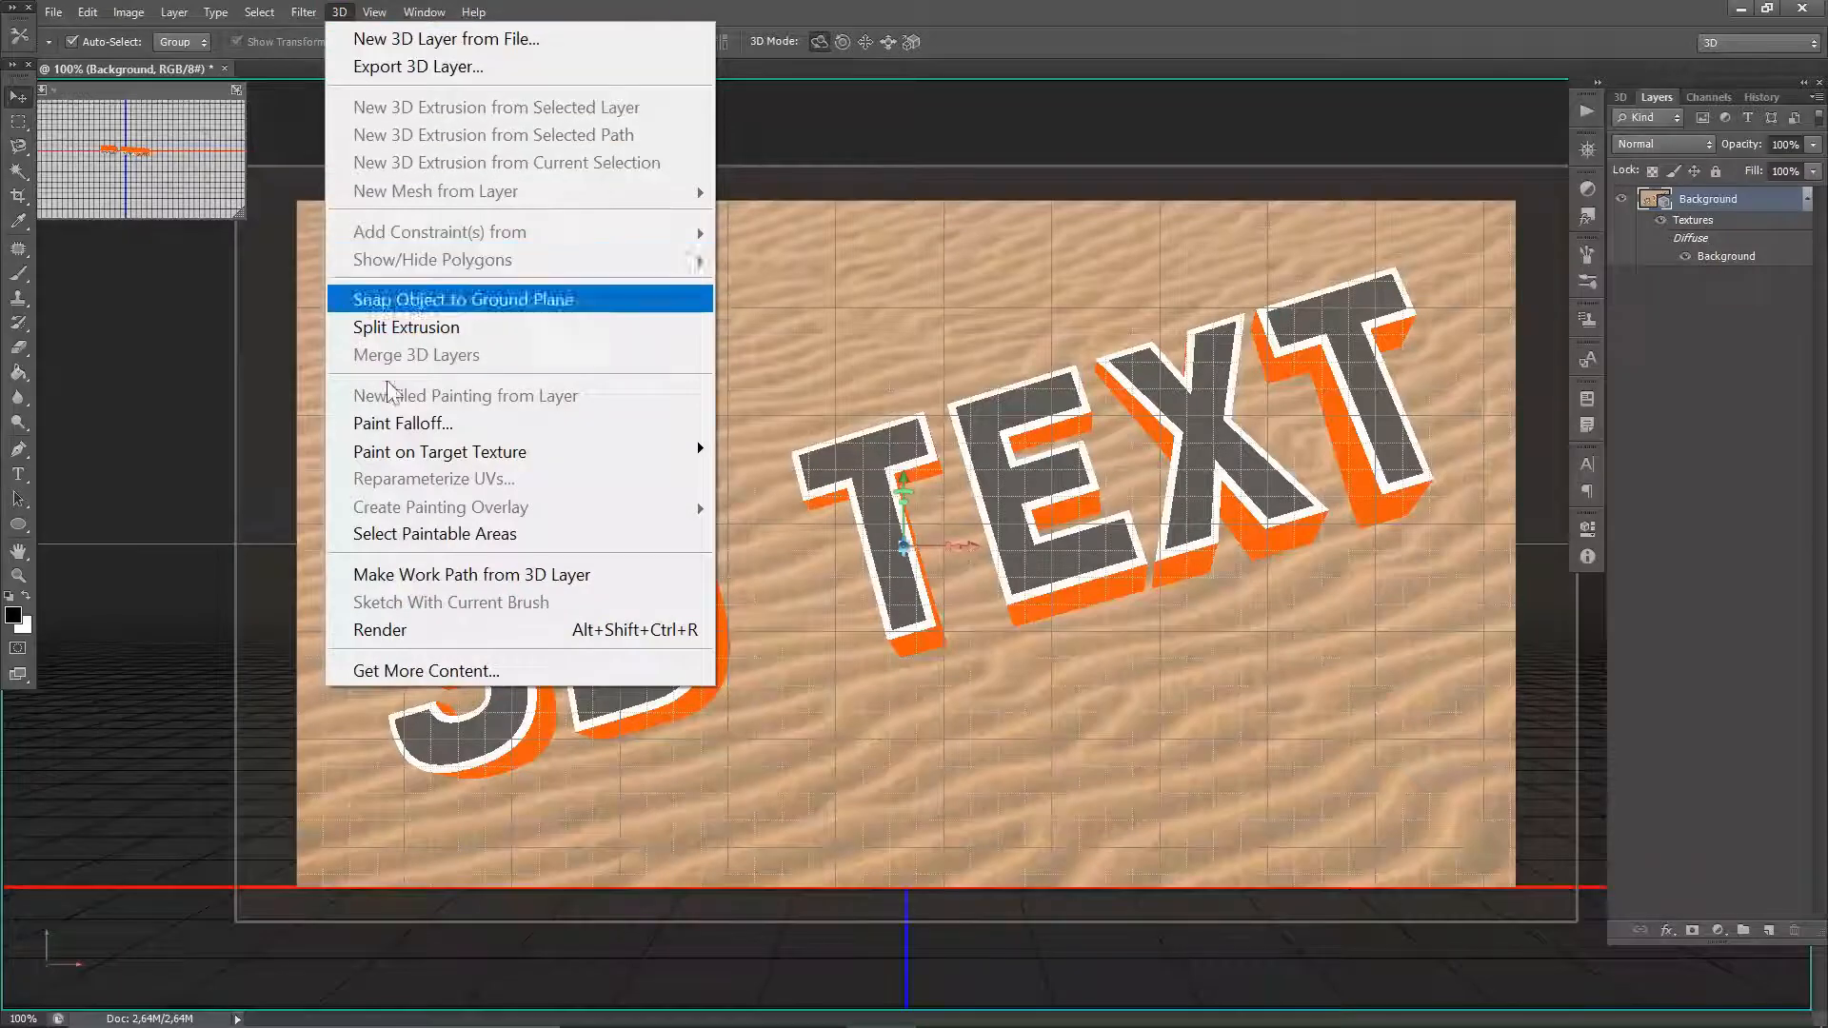
{"action": "left_click", "coordinate": [413, 631]}
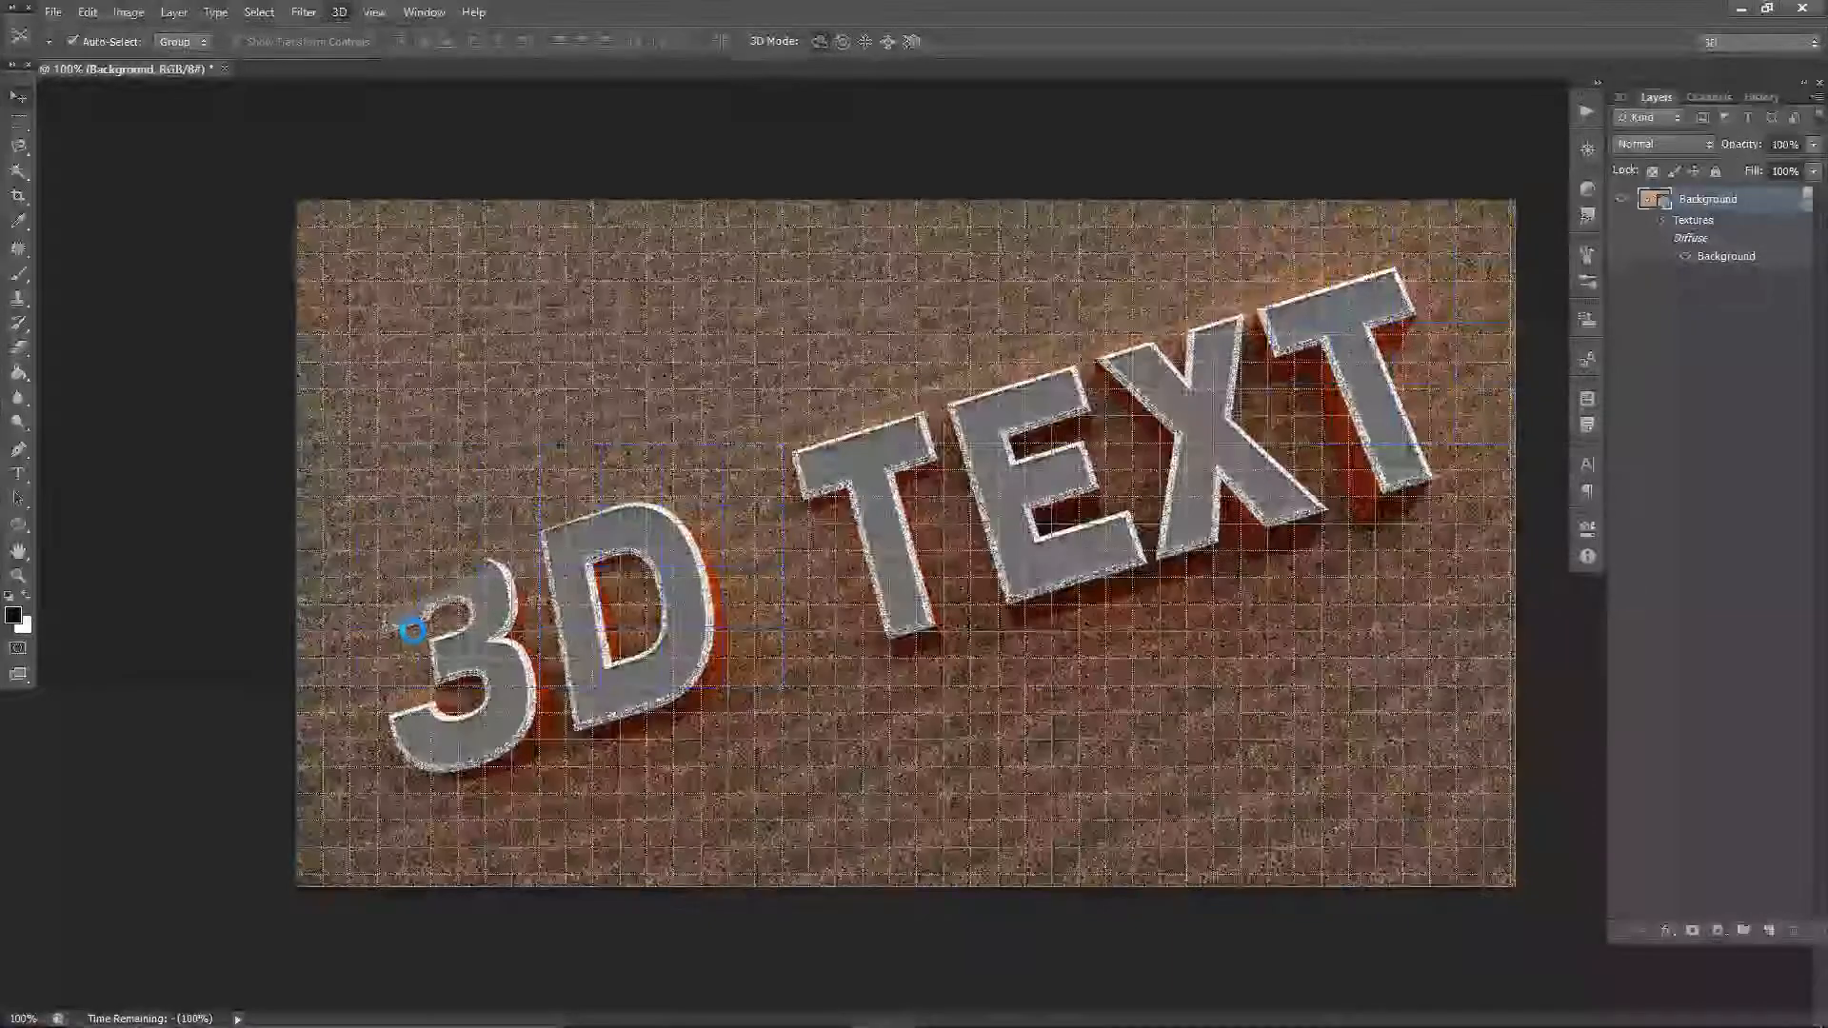
{"action": "left_click", "coordinate": [412, 631]}
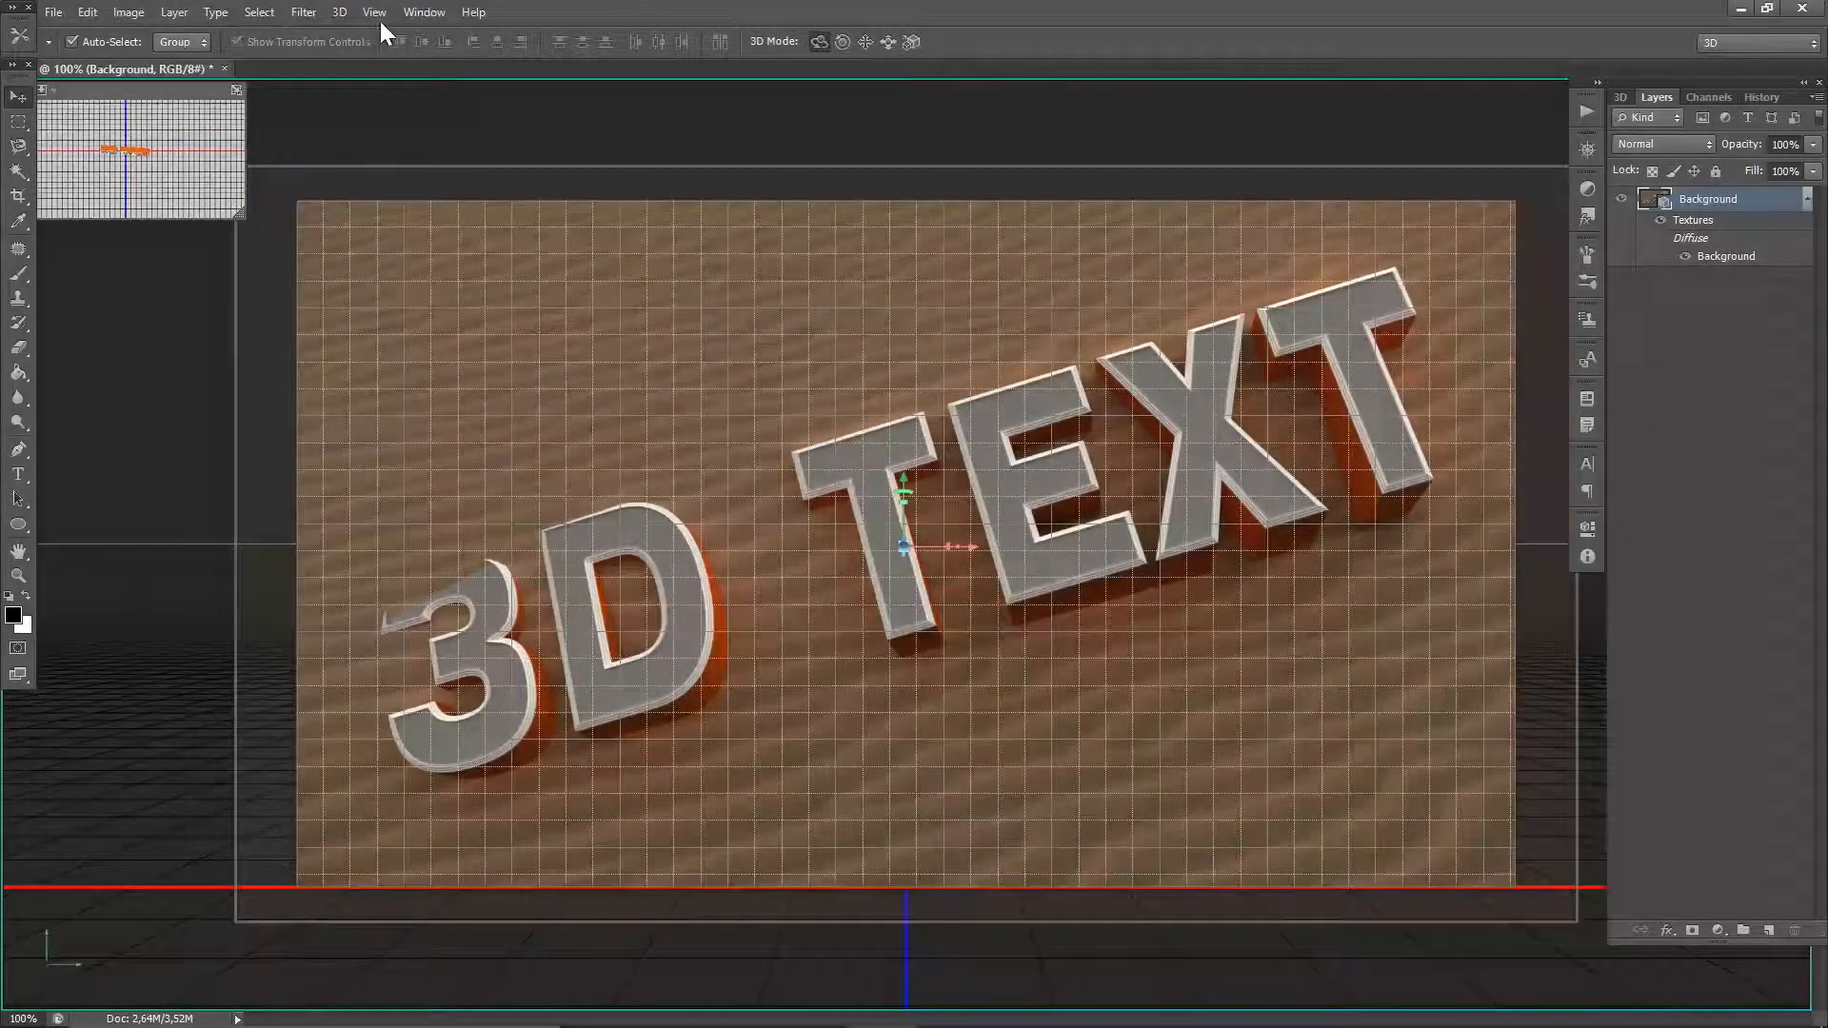
{"action": "left_click", "coordinate": [377, 14]}
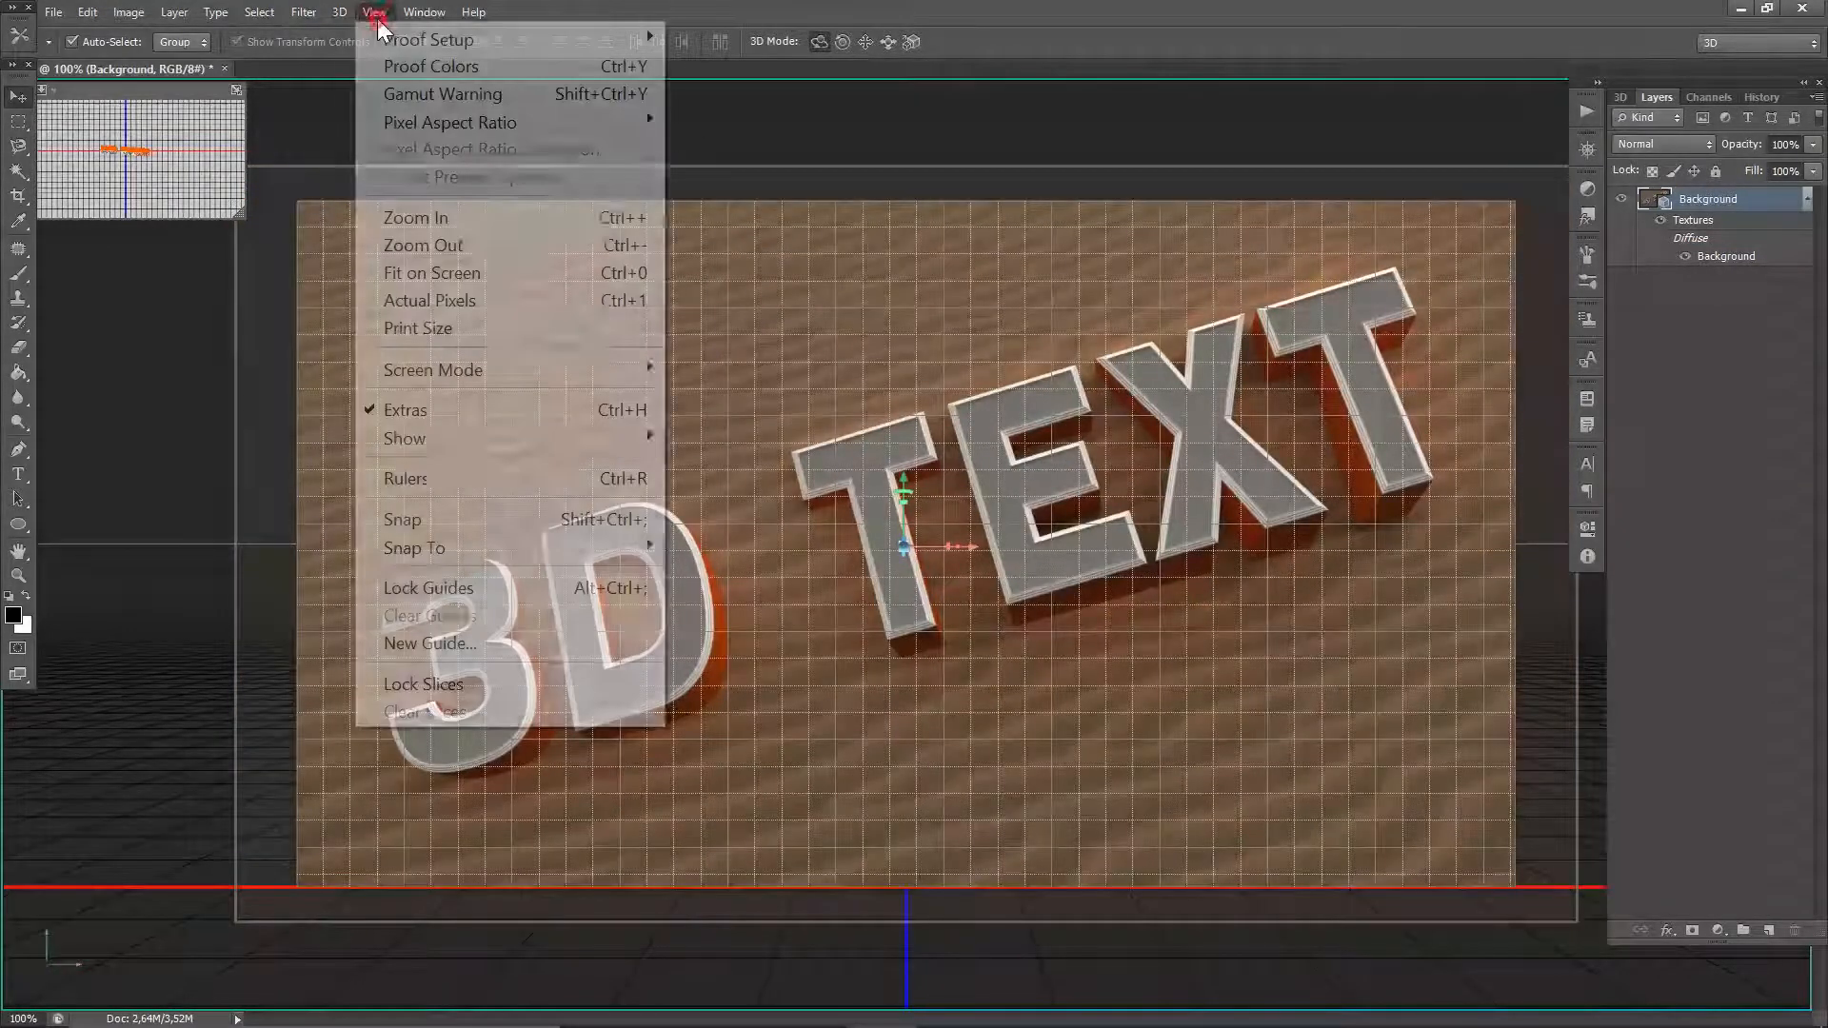
{"action": "left_click", "coordinate": [408, 411]}
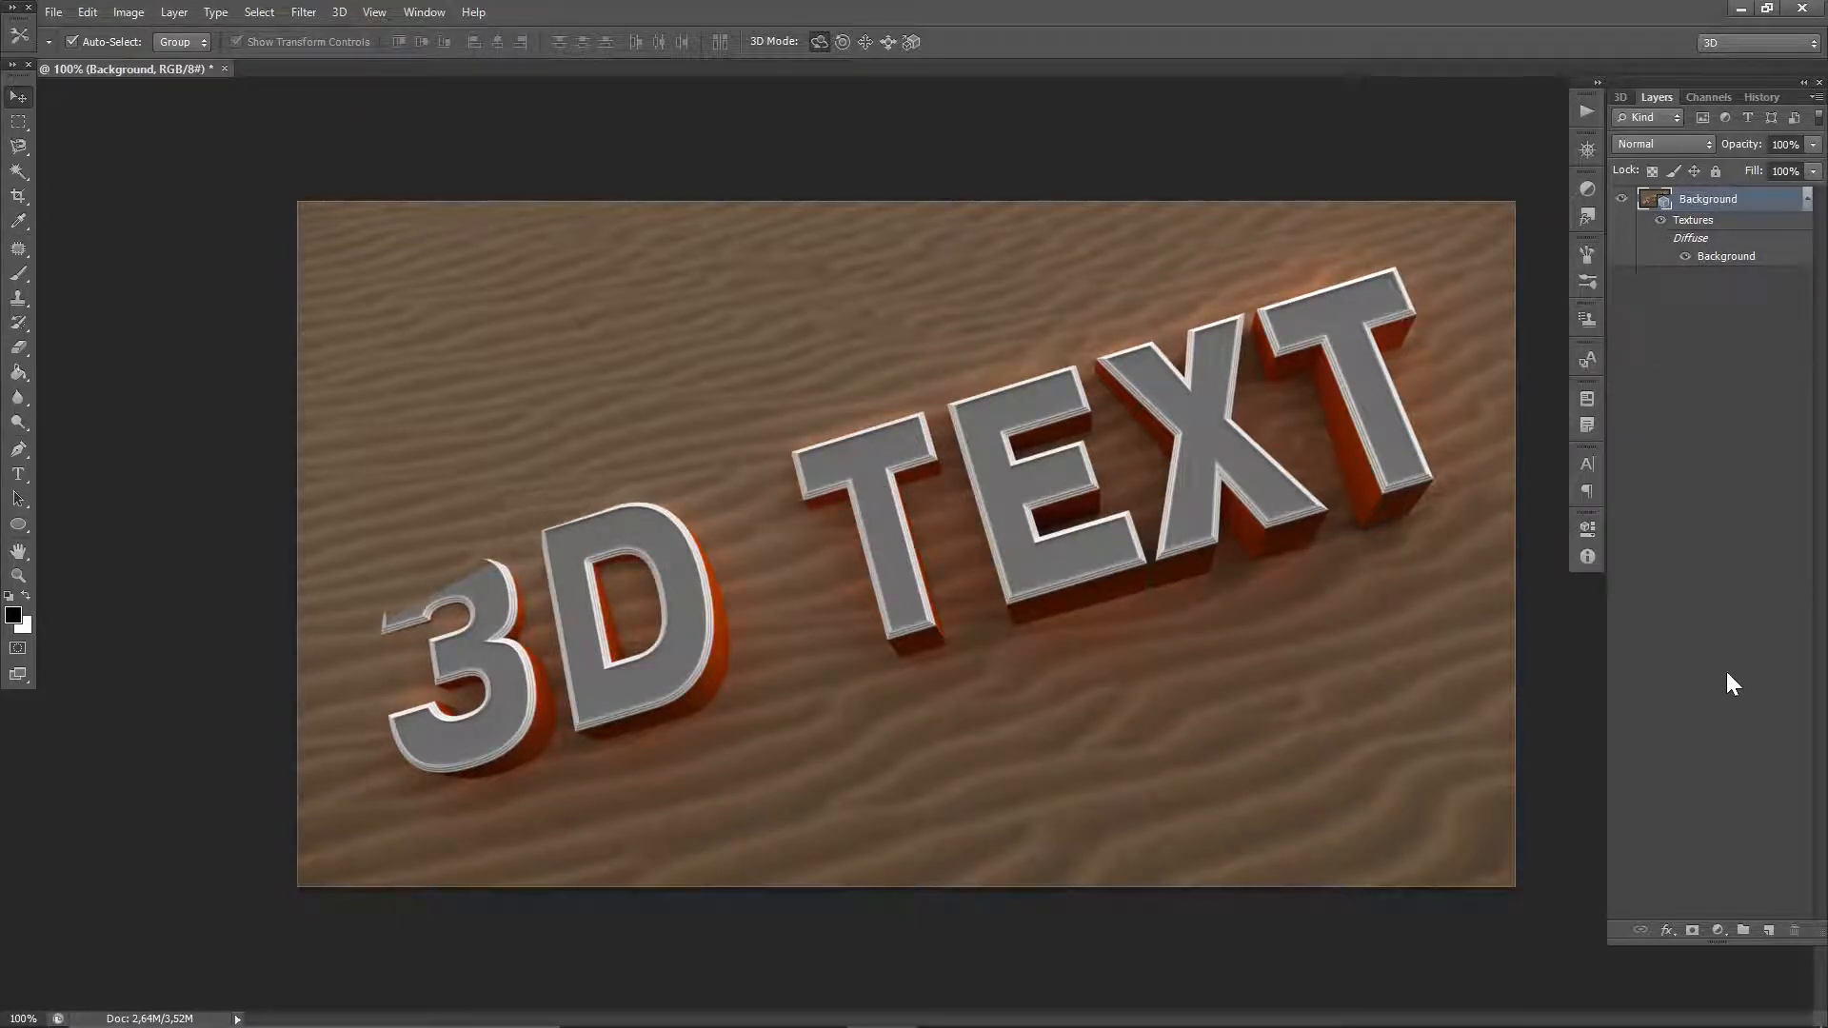
- Add a Curves adjustment layer above Background and brighten the image with an RGB curve point at input 46, output 92
{"action": "left_click", "coordinate": [1718, 931]}
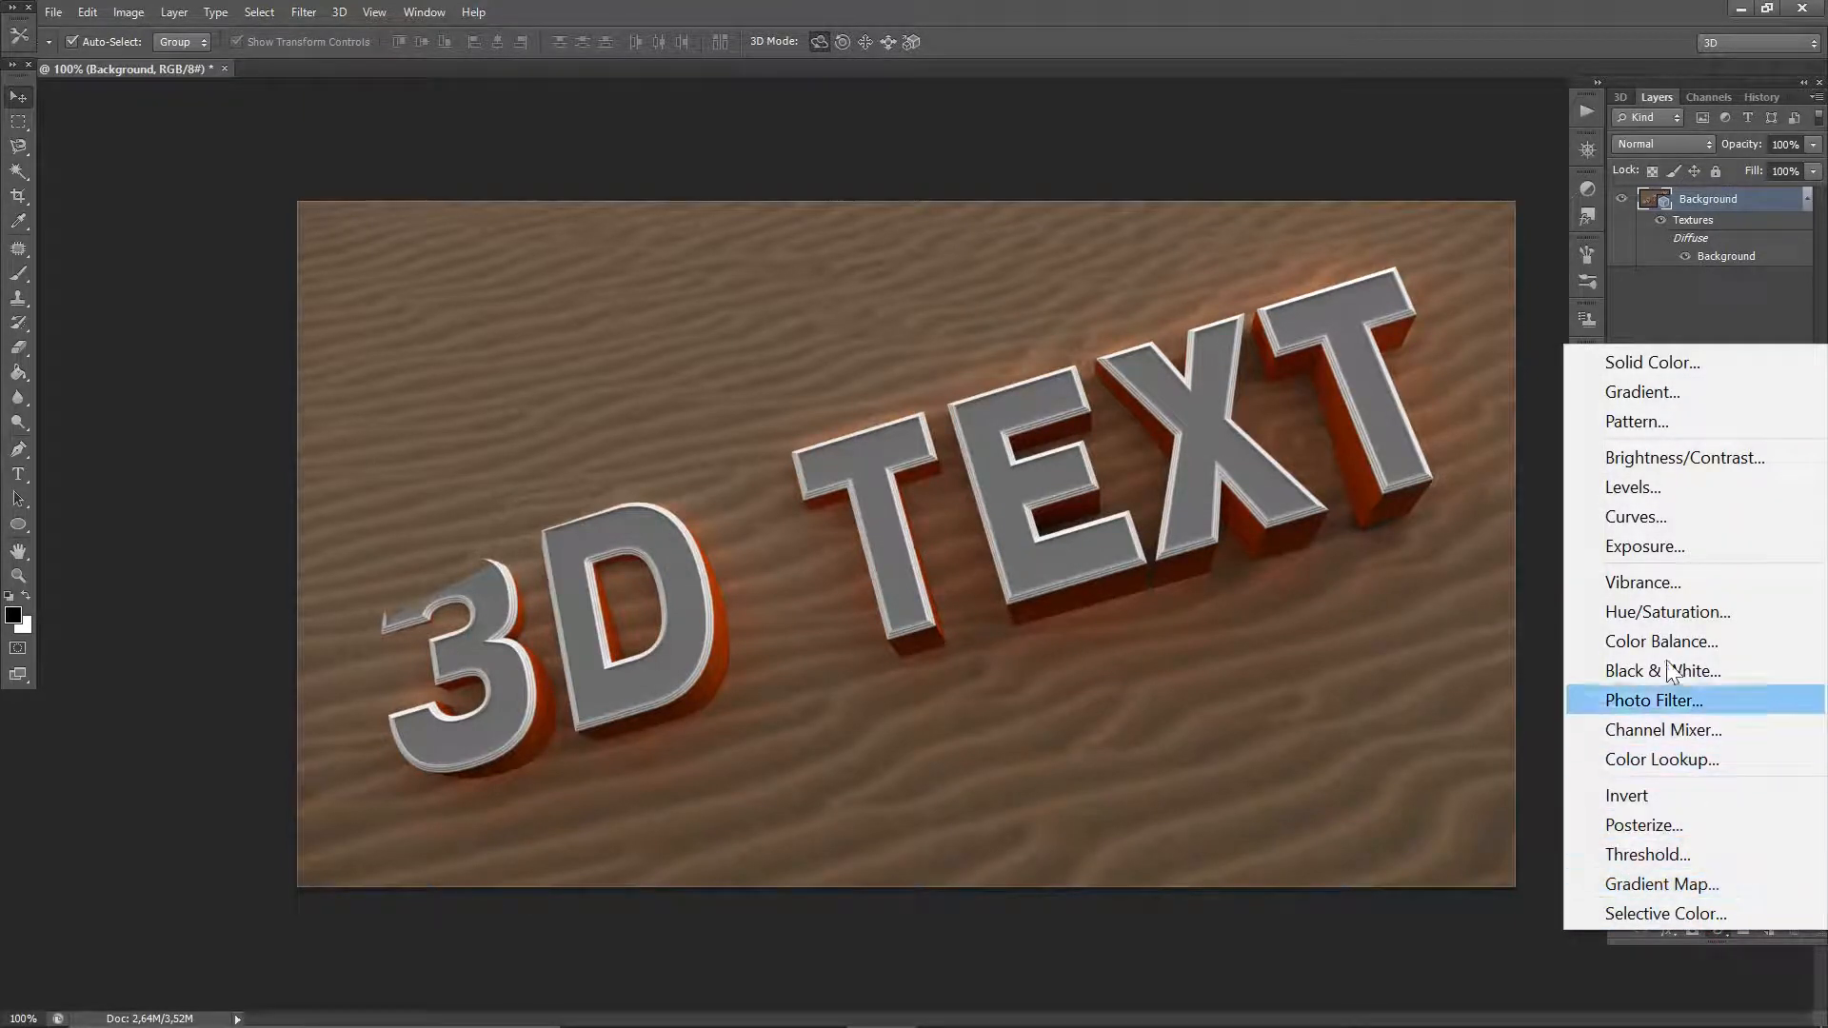
{"action": "left_click", "coordinate": [1663, 521]}
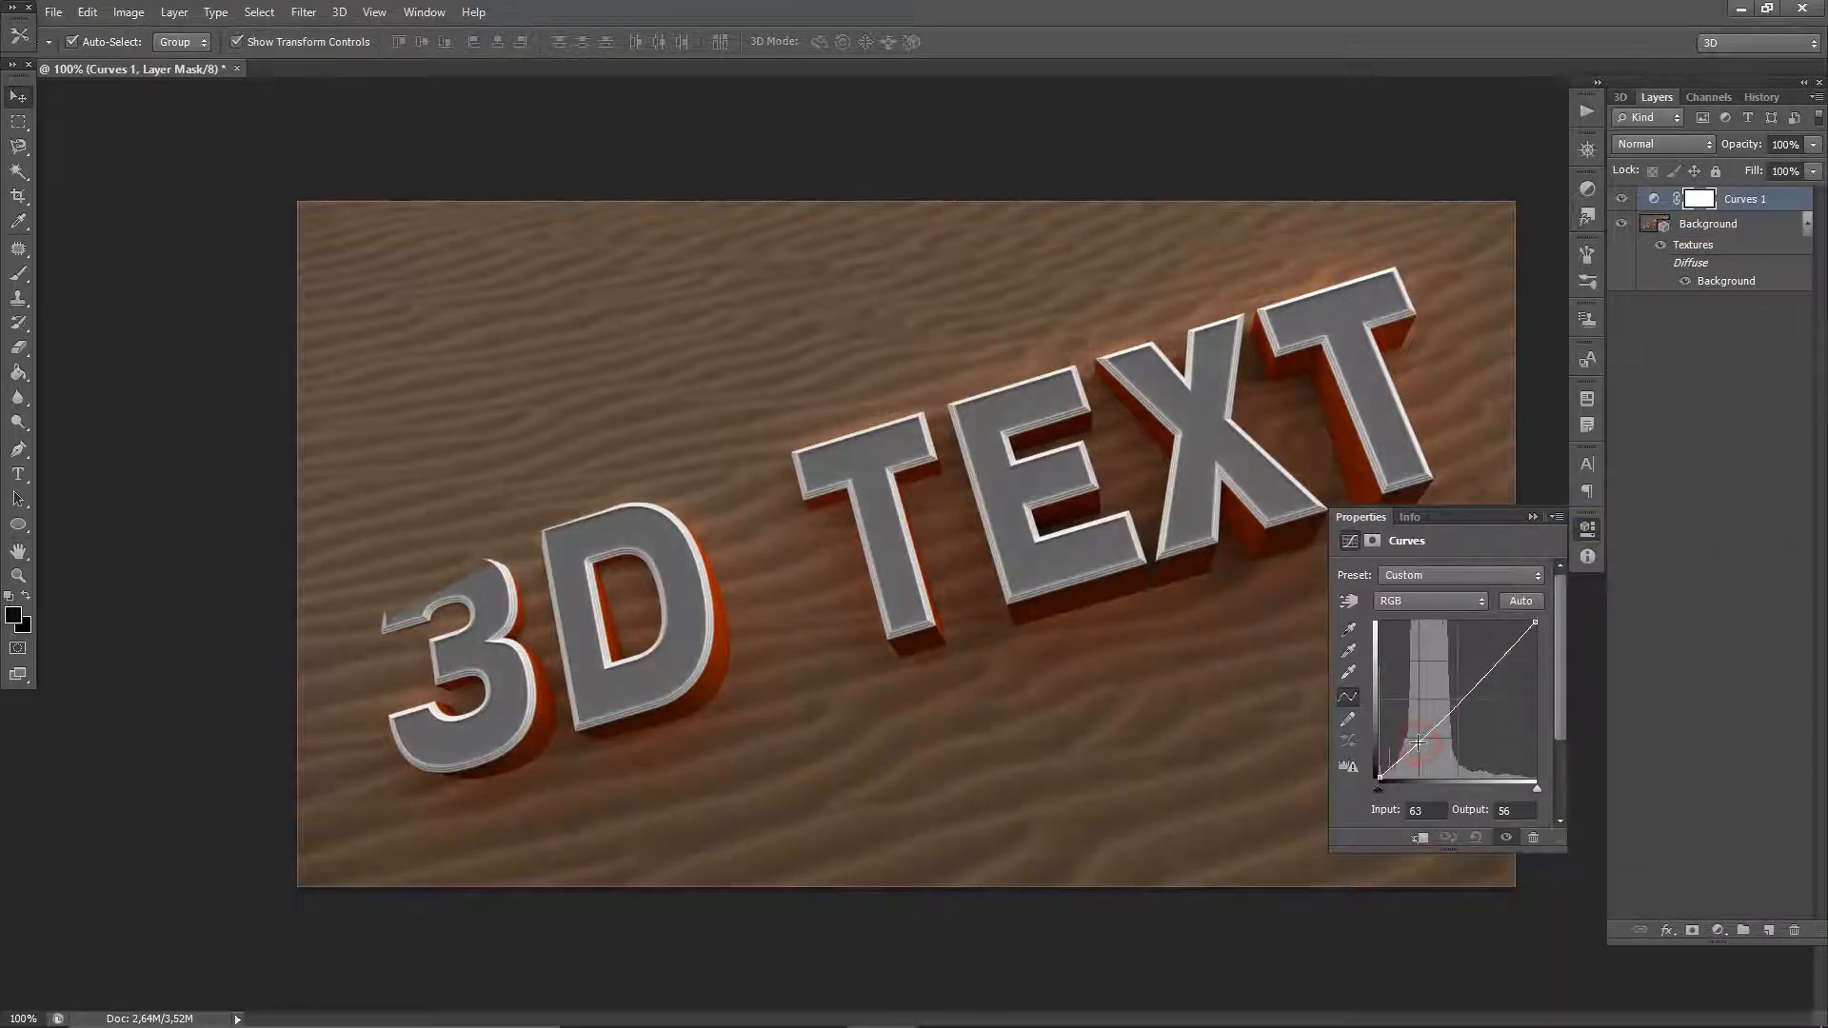
{"action": "left_click_drag", "start_coordinate": [1418, 741], "coordinate": [1407, 721]}
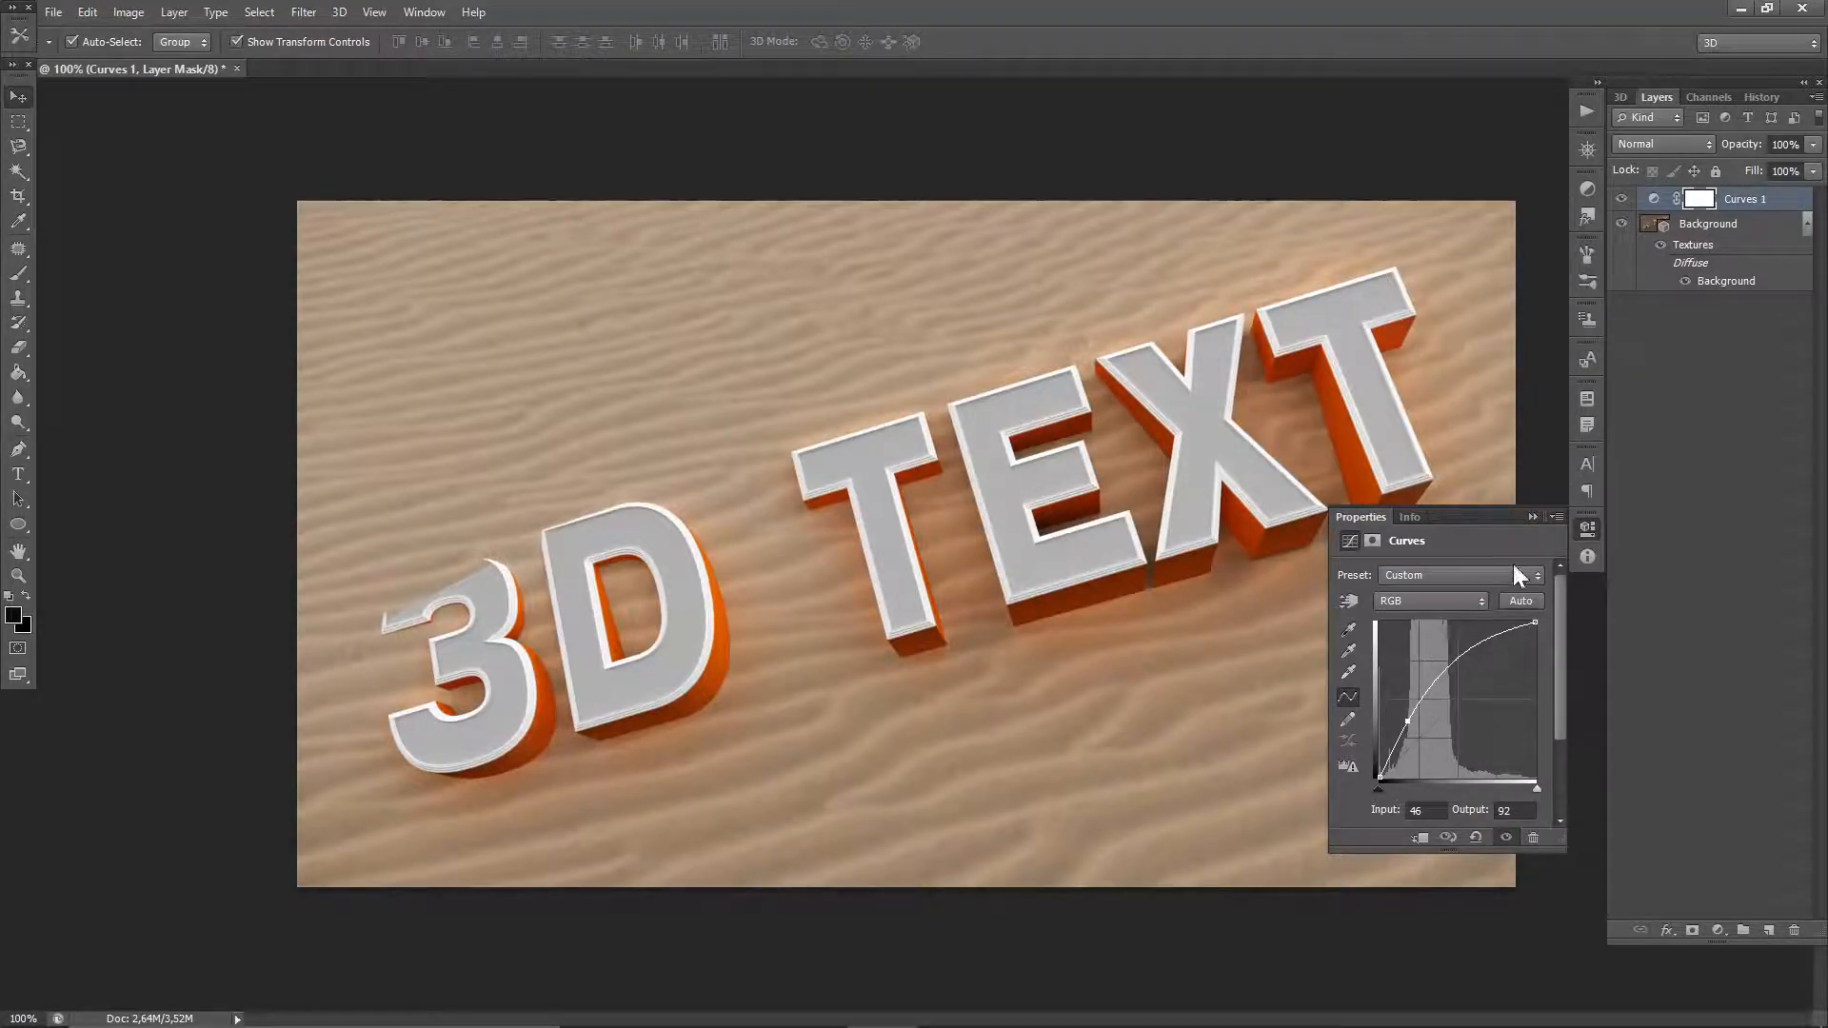
{"action": "left_click", "coordinate": [1533, 517]}
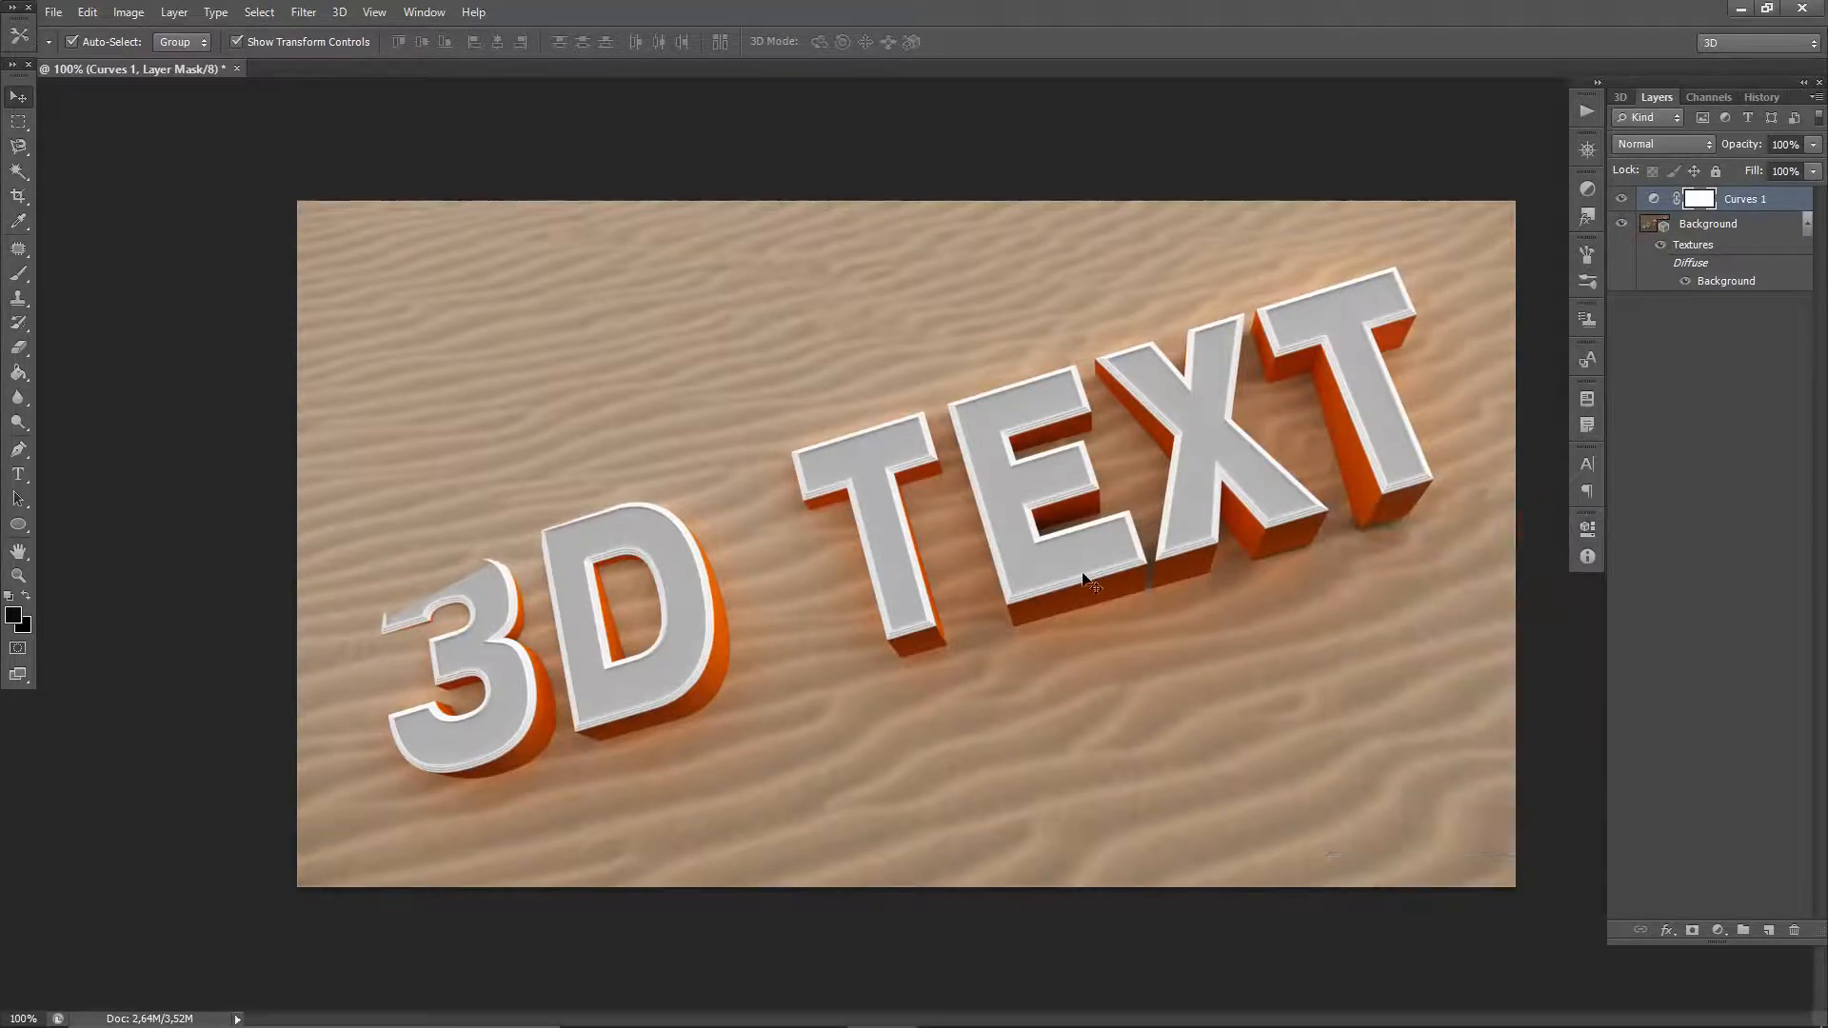